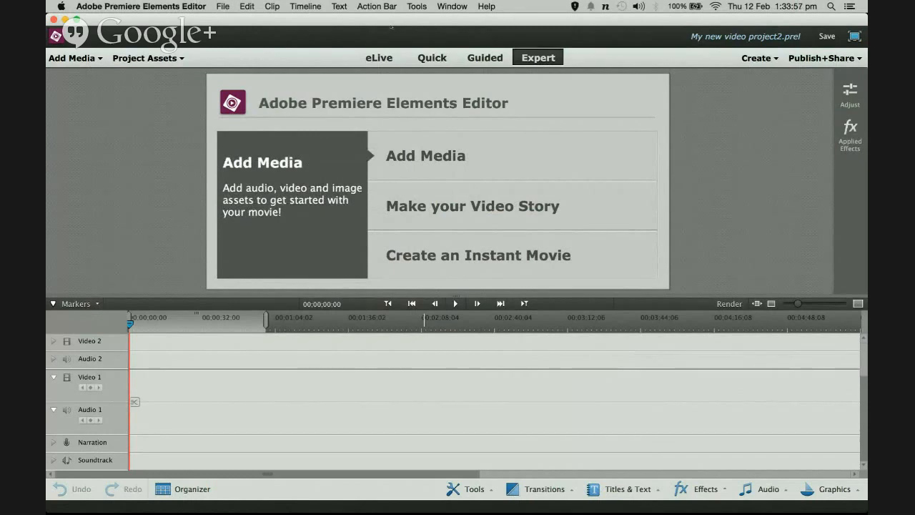
Step: Switch to the slides in Preview and advance to the Add Media > Files and Folder slide
key(ctrl+Up)
click(547, 34)
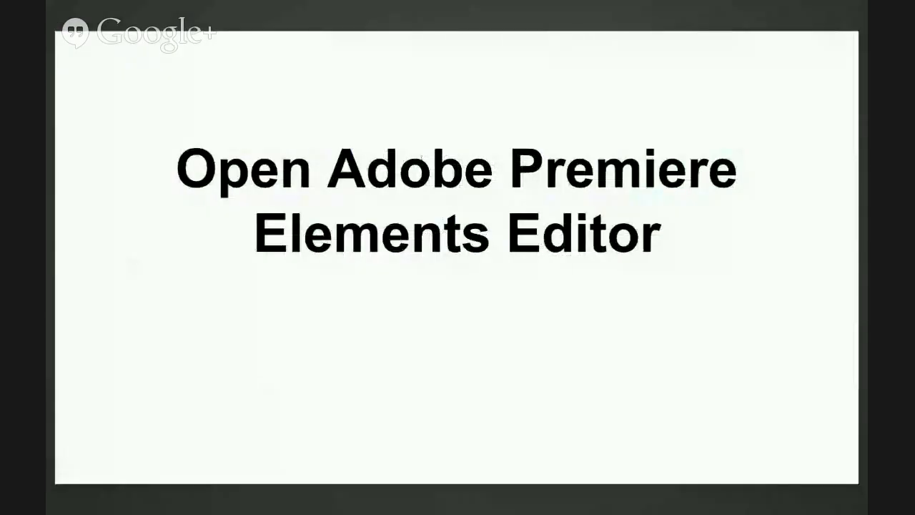
key(Right)
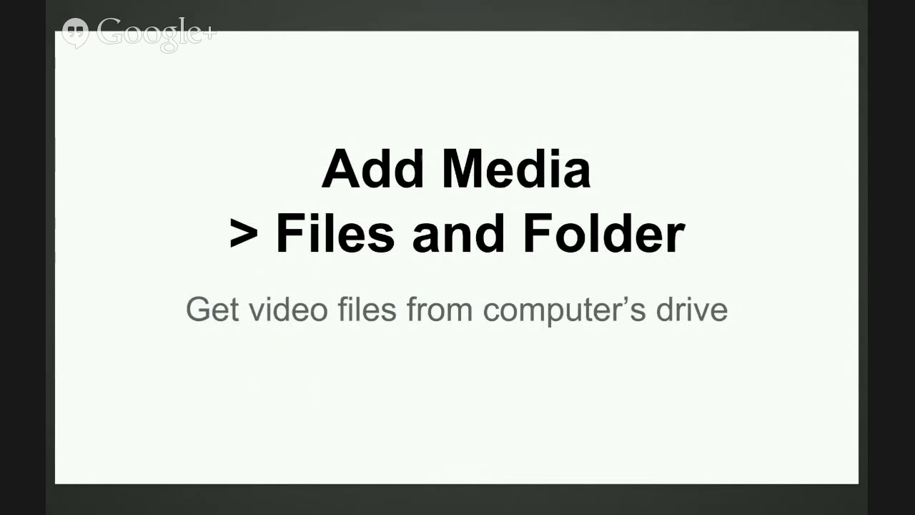
Step: View the finished 3x3 video wall in QuickTime Player and return to Adobe Premiere Elements
key(ctrl+Up)
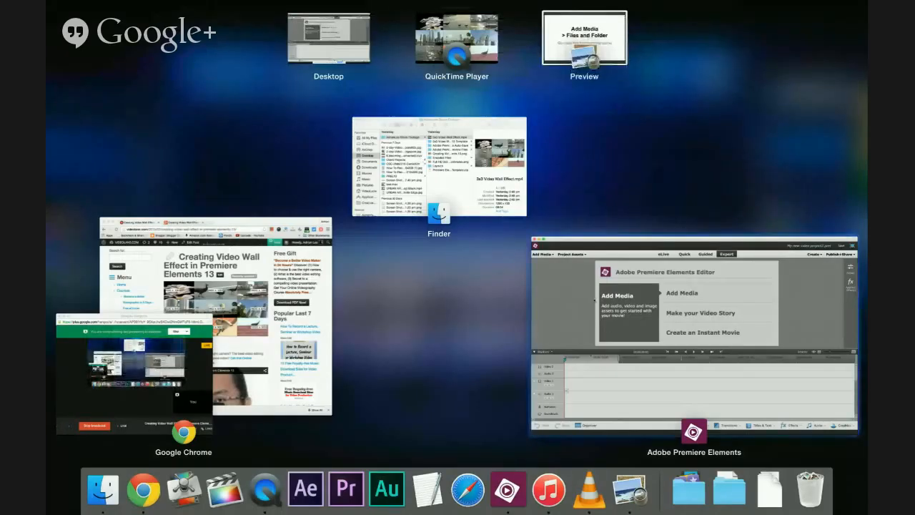
click(476, 61)
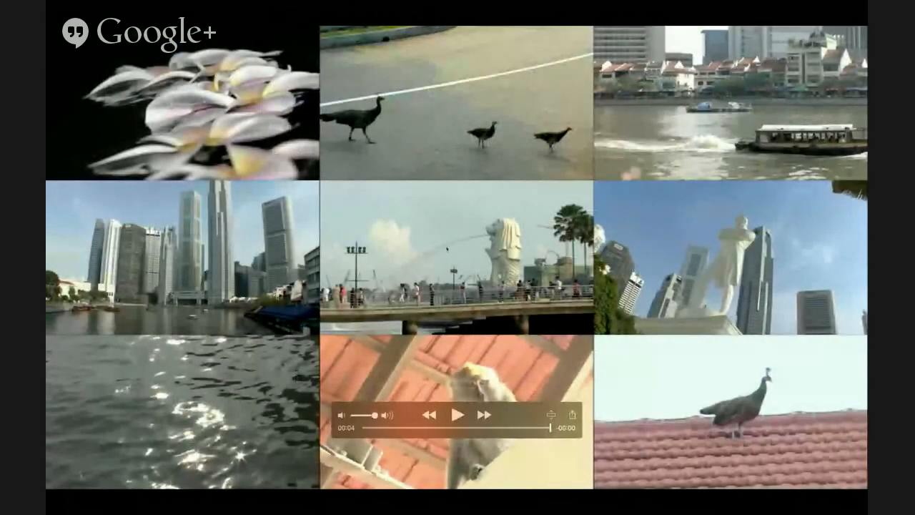
key(ctrl+Up)
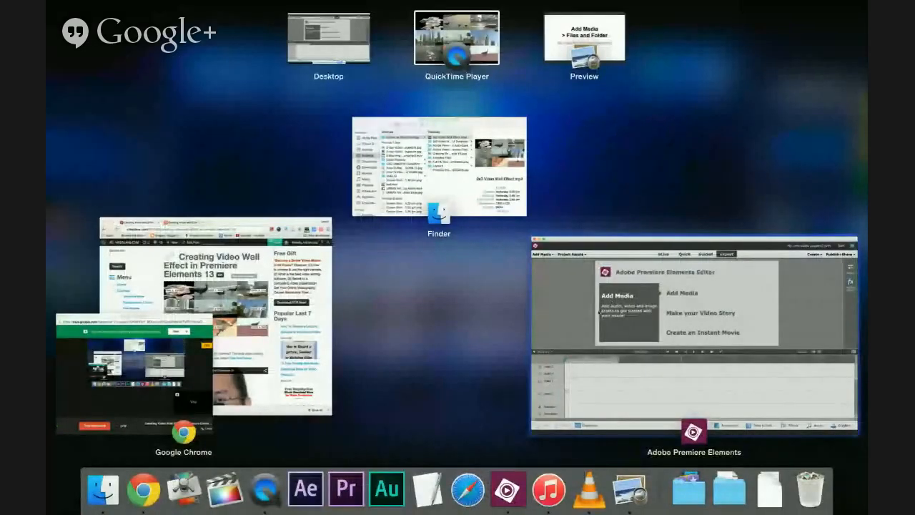
click(586, 311)
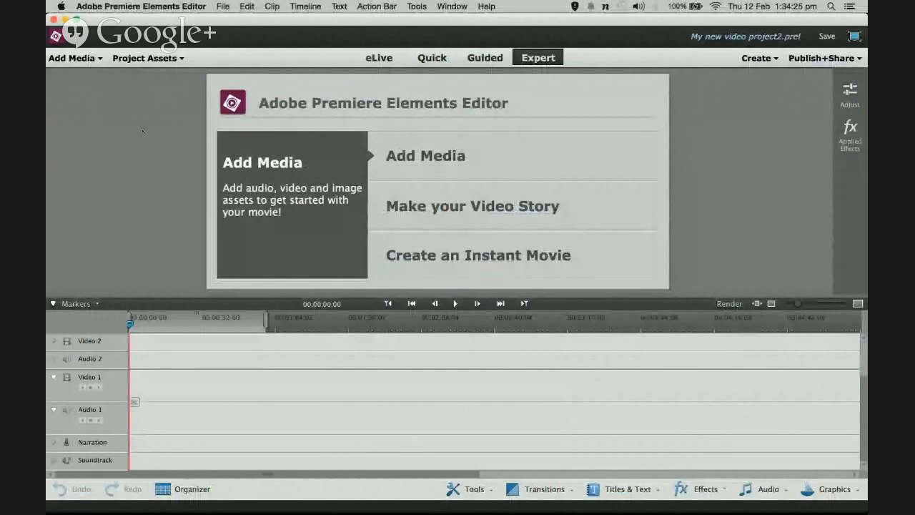
Step: Import all nine 480p MP4 clips from the 3x3 Video Wall Elements 13 Template folder within the stock footage folder on the Desktop
click(101, 60)
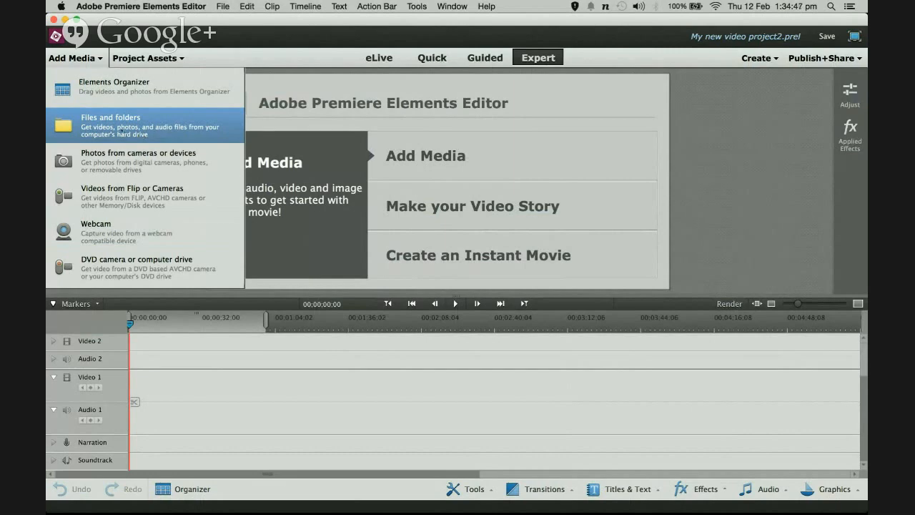
click(109, 126)
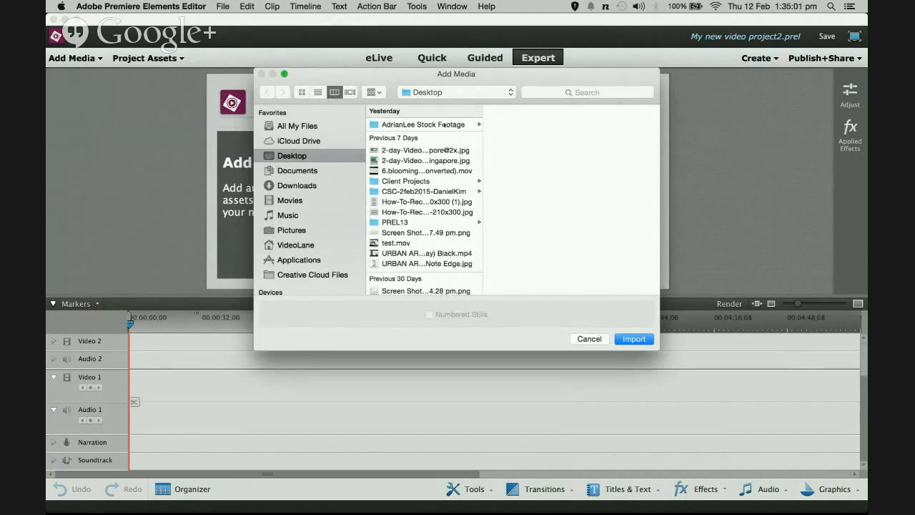
click(445, 125)
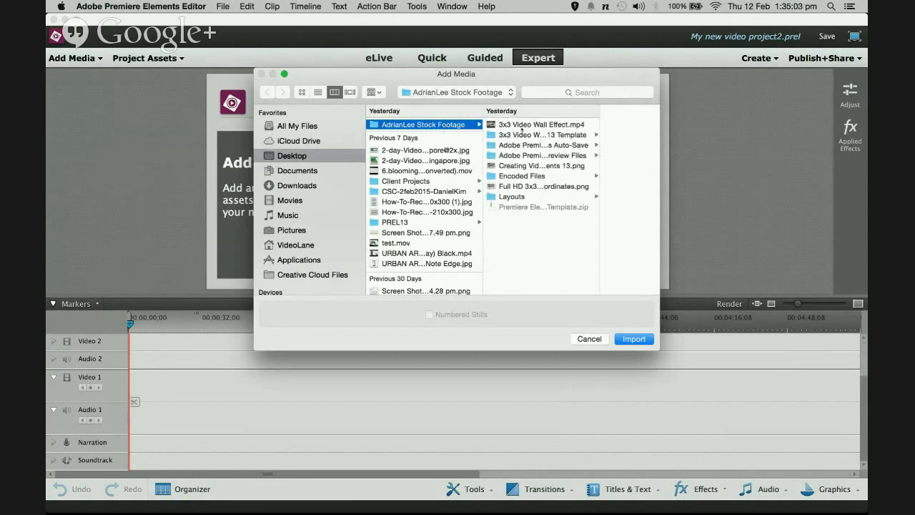
click(527, 134)
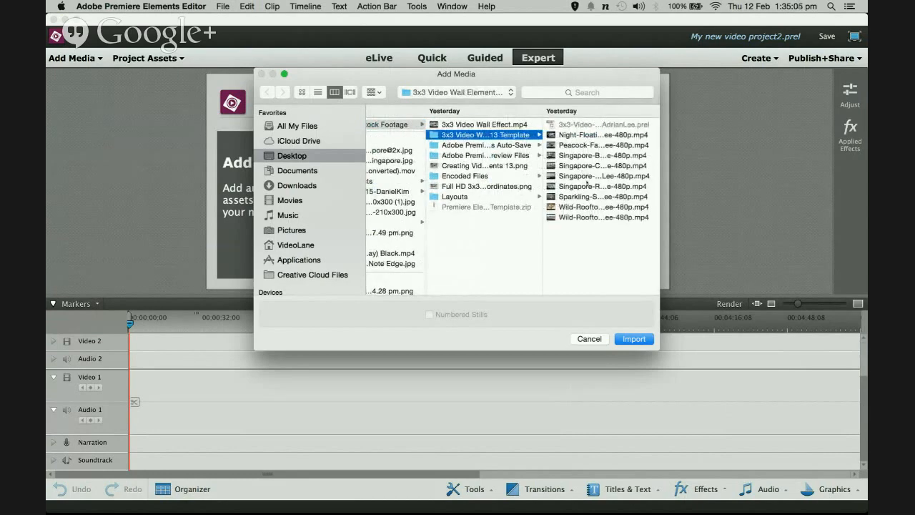
click(611, 136)
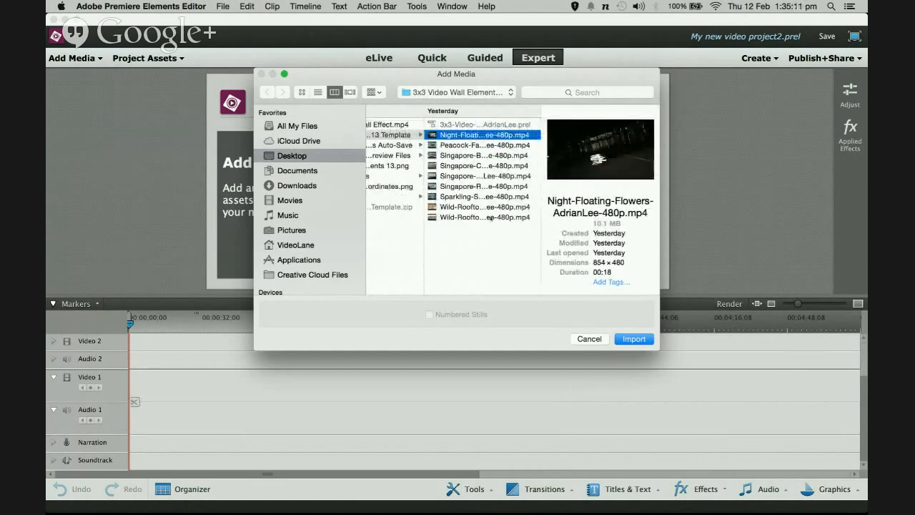
drag(499, 223, 480, 134)
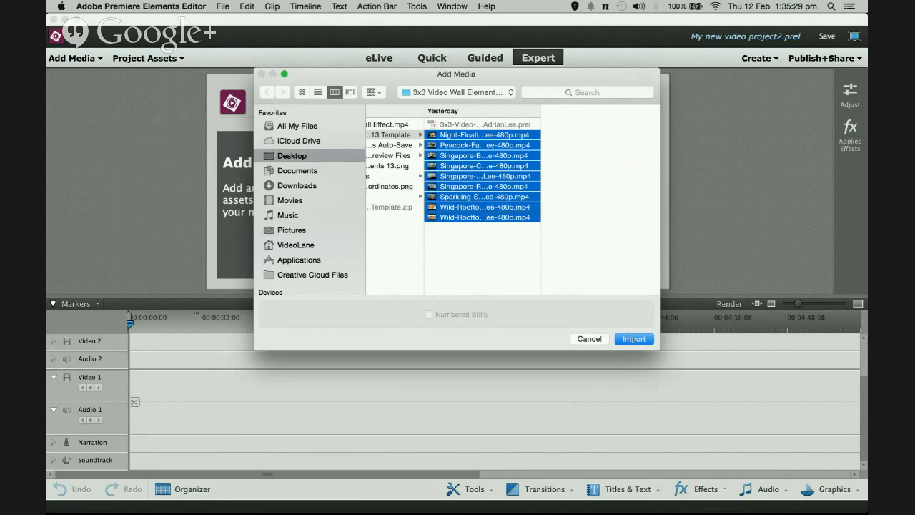
click(634, 339)
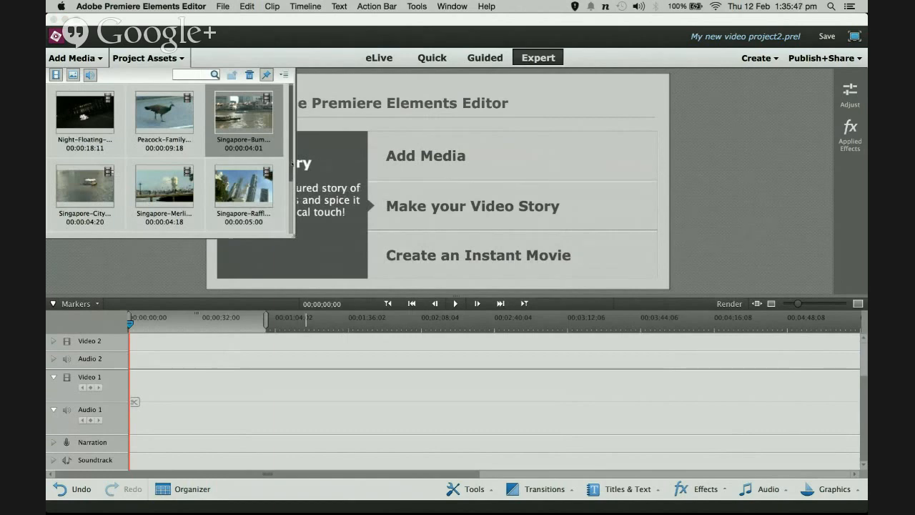
Step: Look through the imported video clips in the project assets
scroll(286, 124, down, 2)
scroll(285, 123, up, 2)
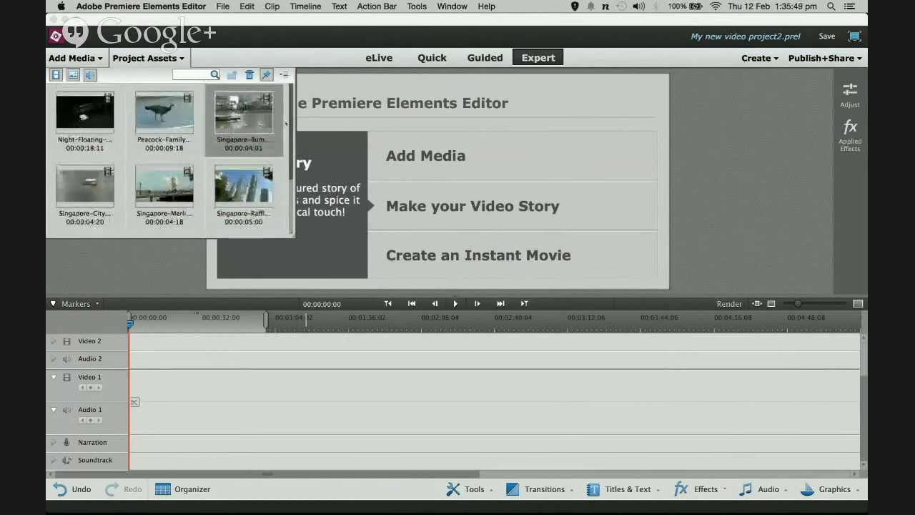
scroll(286, 124, down, 2)
scroll(288, 143, up, 2)
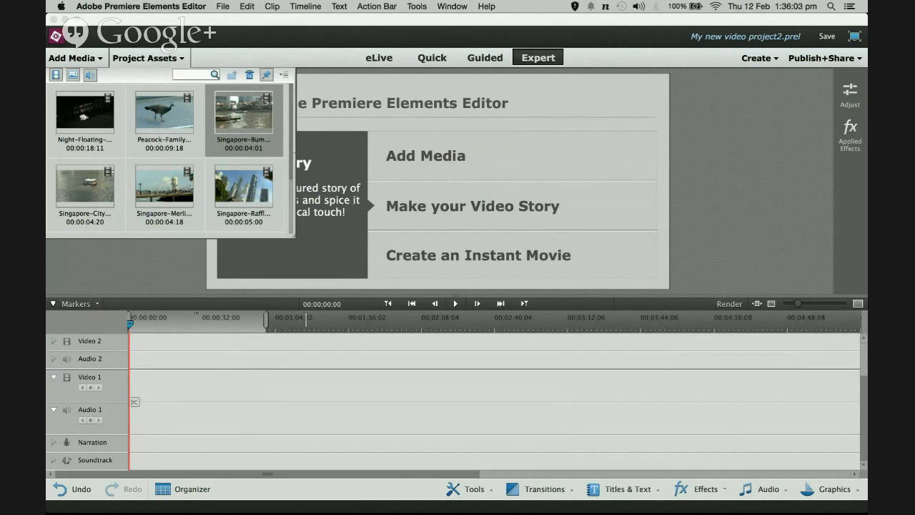
scroll(168, 157, down, 2)
scroll(168, 157, up, 2)
scroll(169, 158, down, 2)
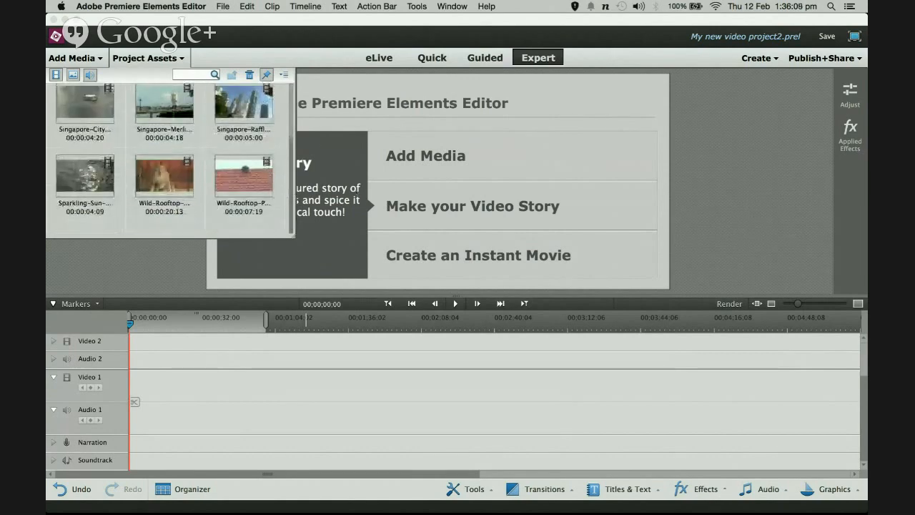
Step: Switch to the slides in Preview, advance to the Project Assets slide, and return to Adobe Premiere Elements
key(ctrl+Up)
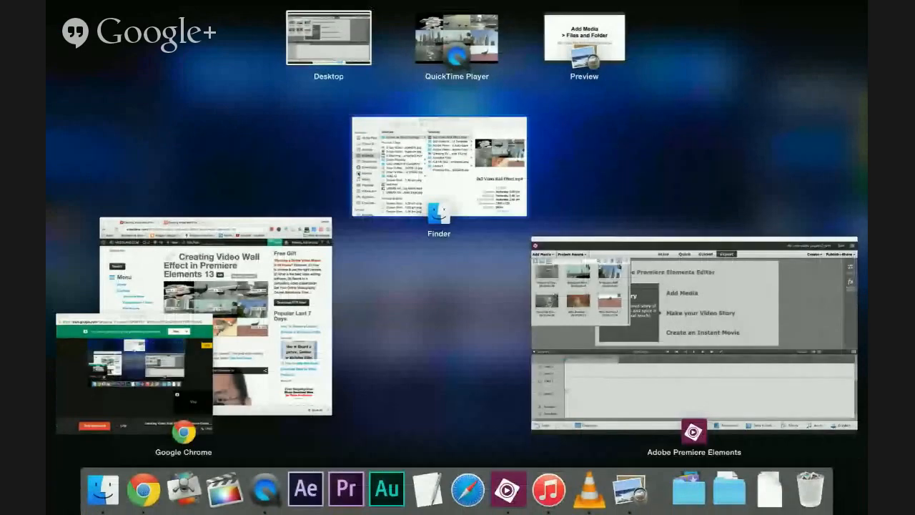
click(580, 41)
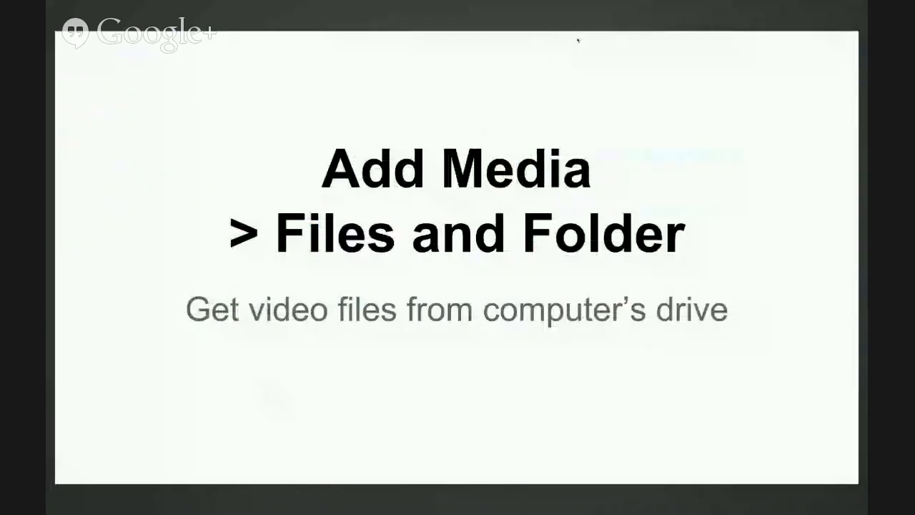
key(Right)
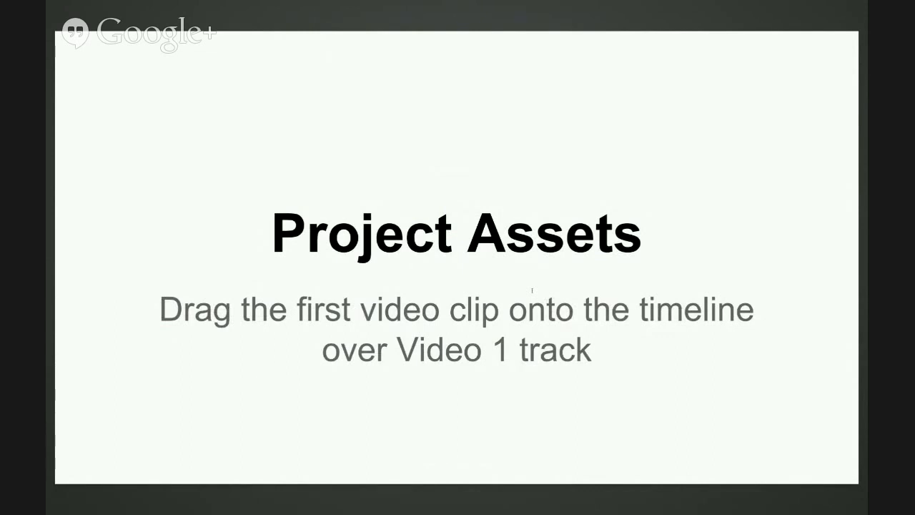
key(ctrl+Up)
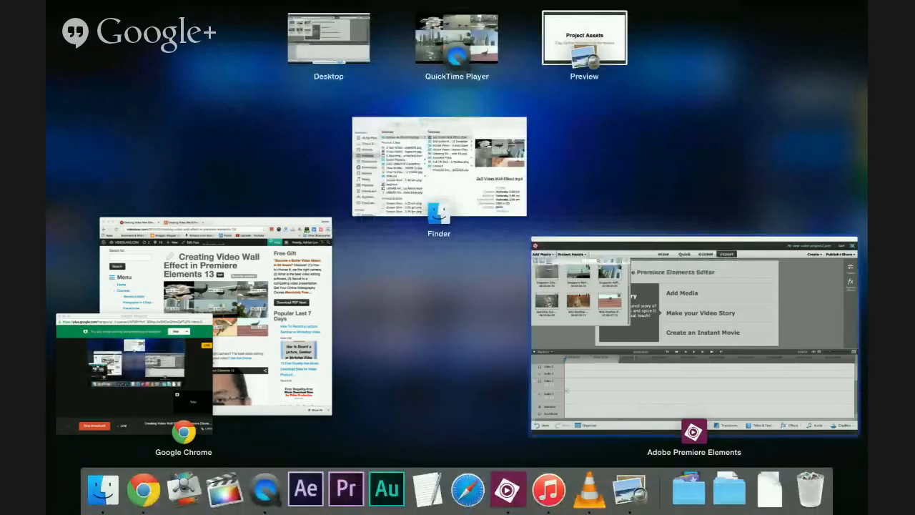
click(580, 295)
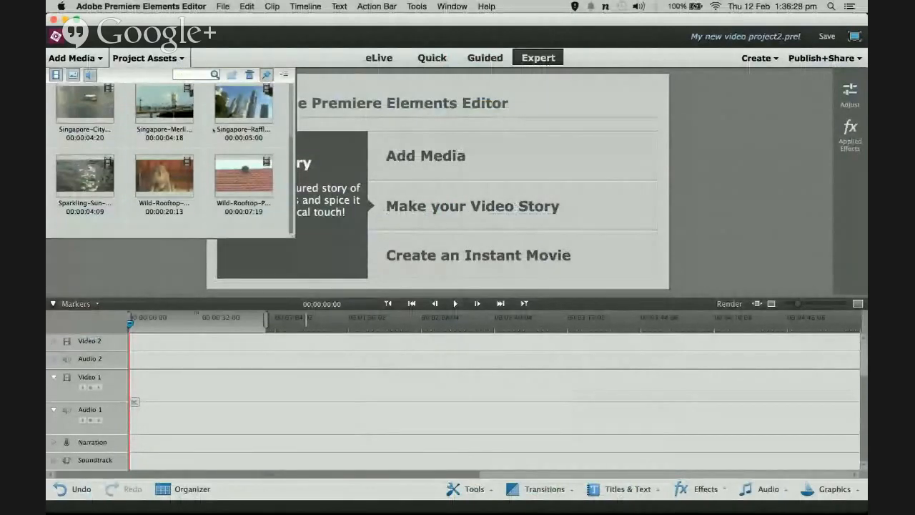
Step: Place the Singapore-Merlion clip from the project assets at the start of the Video 1 track
scroll(213, 131, up, 2)
scroll(213, 131, down, 2)
scroll(213, 131, up, 2)
scroll(213, 131, down, 2)
scroll(170, 158, up, 2)
scroll(170, 158, down, 1)
scroll(171, 158, up, 1)
scroll(170, 157, down, 2)
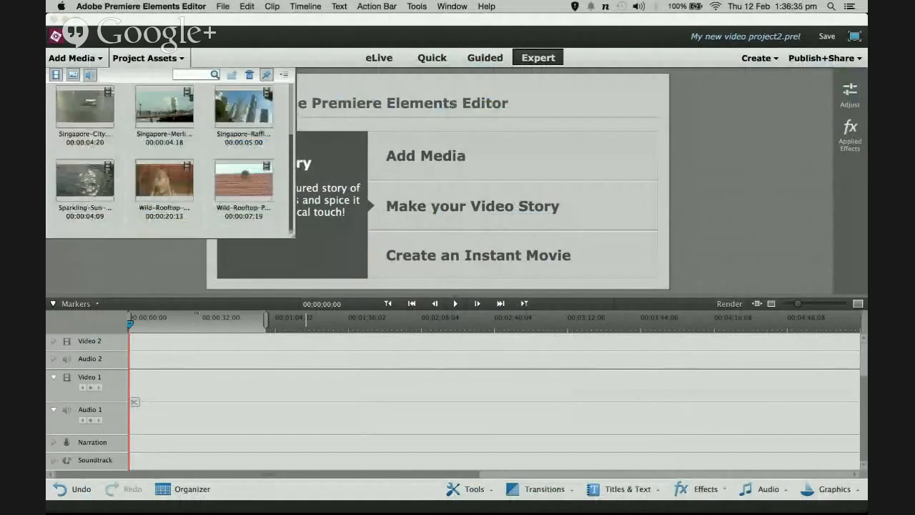
scroll(170, 157, up, 2)
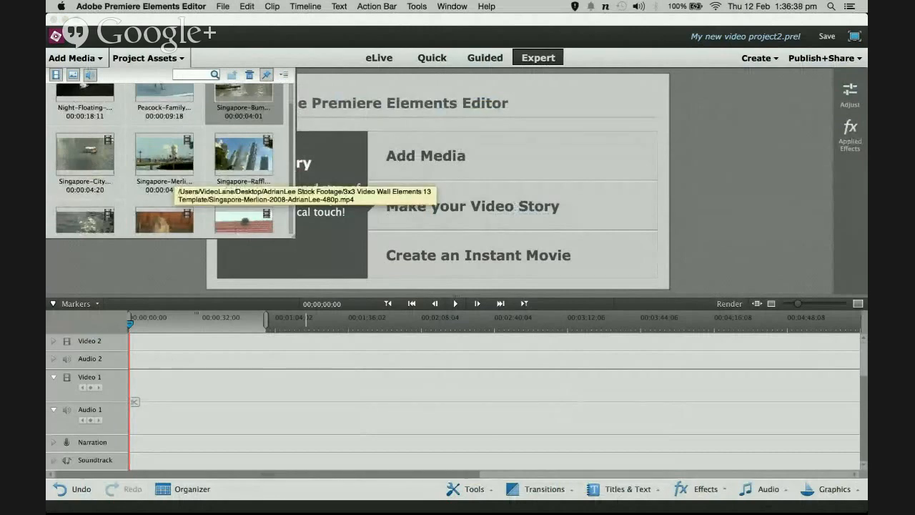
click(177, 163)
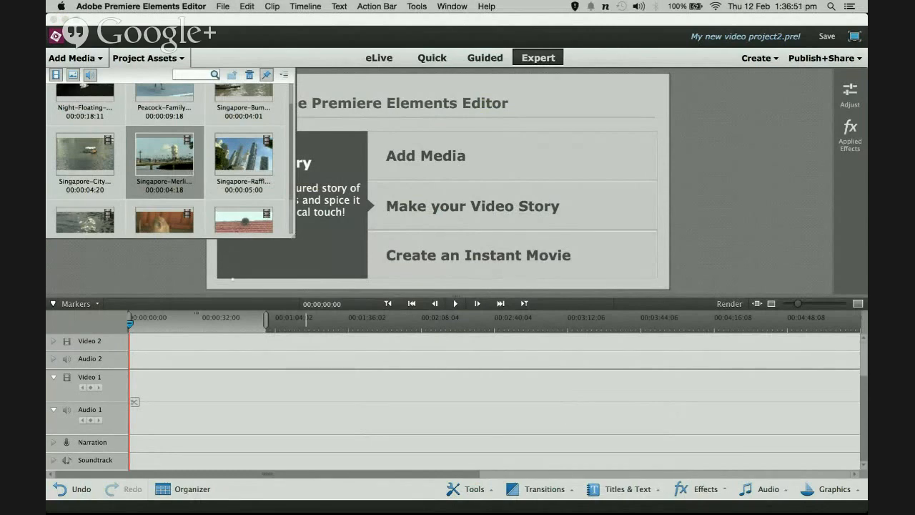
drag(213, 339, 132, 401)
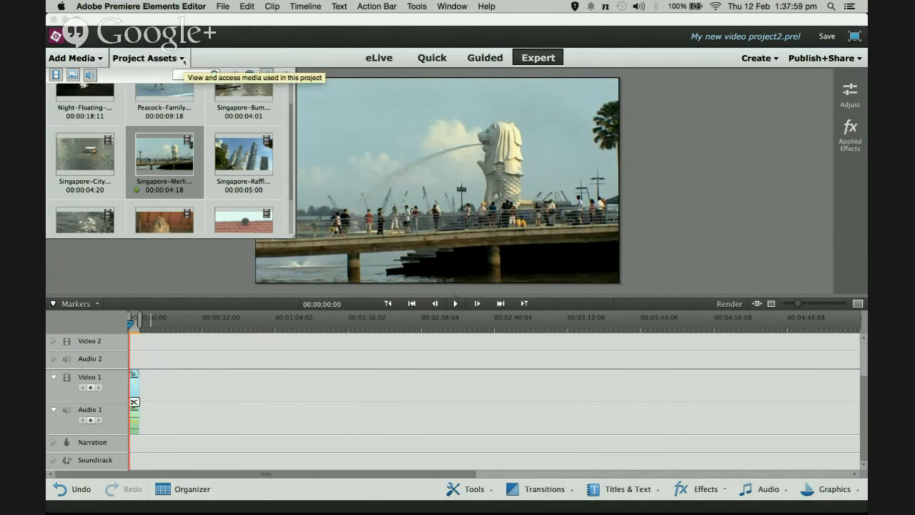
Step: Close the project assets and play the Merlion clip on the timeline through to its end
click(182, 59)
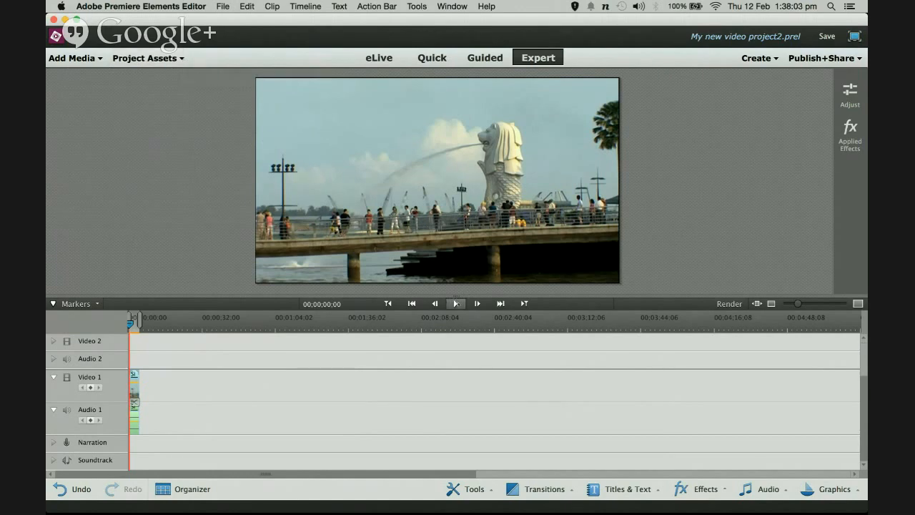
click(455, 303)
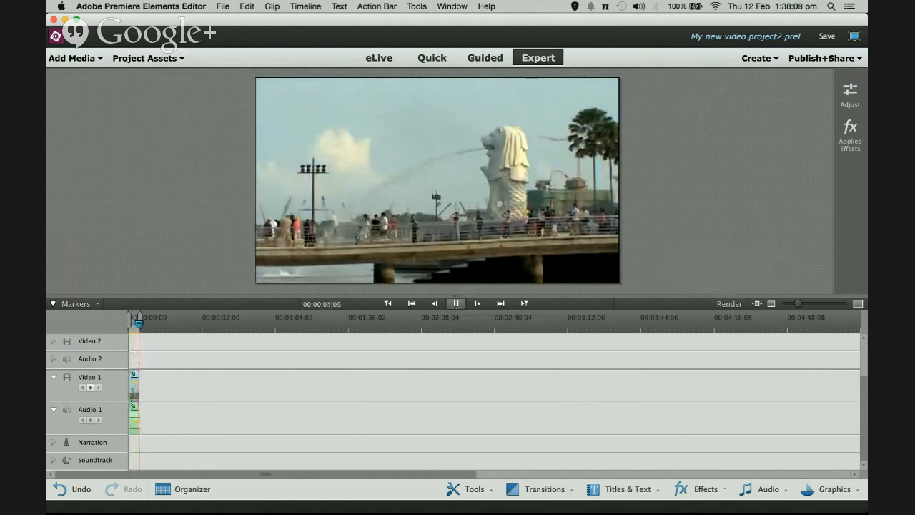
click(456, 304)
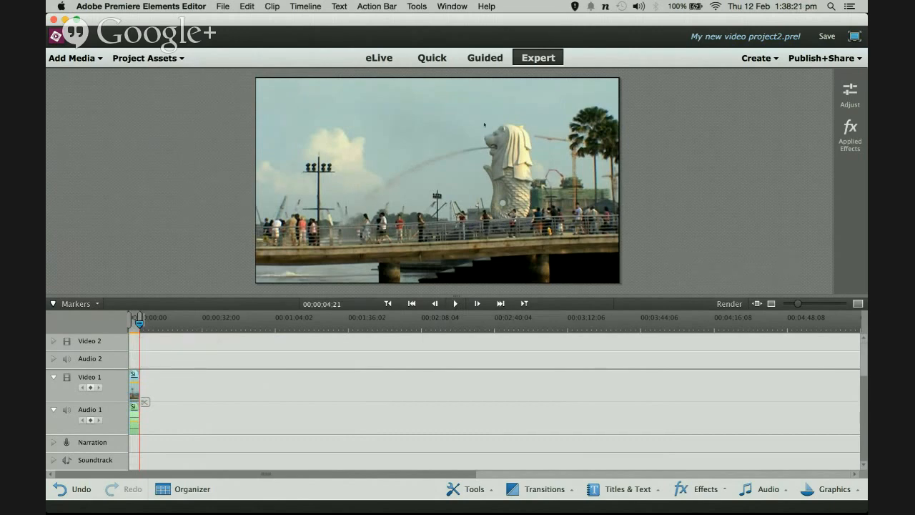
Step: Check the Merlion clip's place in the QuickTime Player video wall, and open the clip's Applied Effects in Adobe Premiere Elements
key(ctrl+Up)
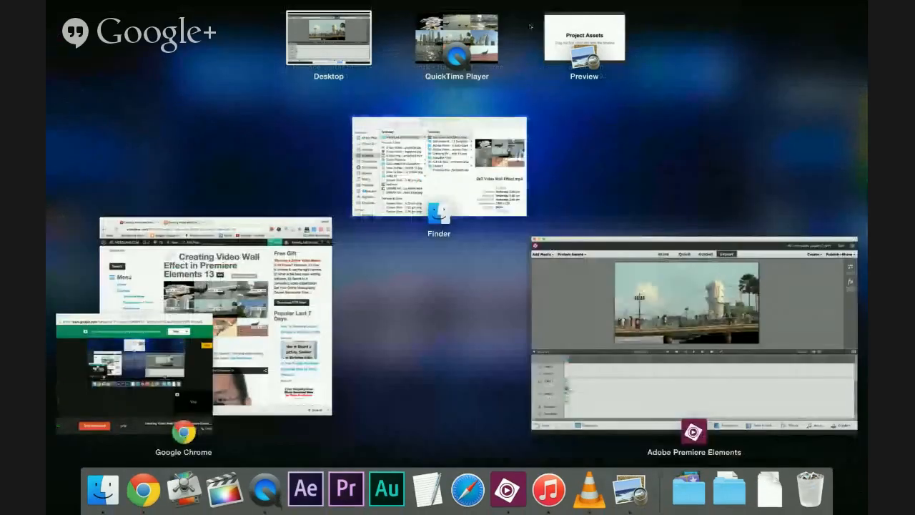
click(483, 45)
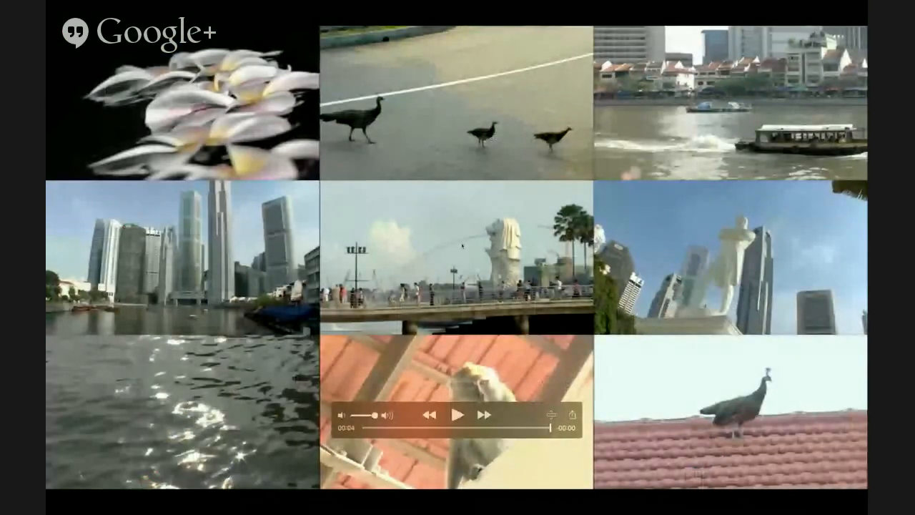
key(ctrl+Up)
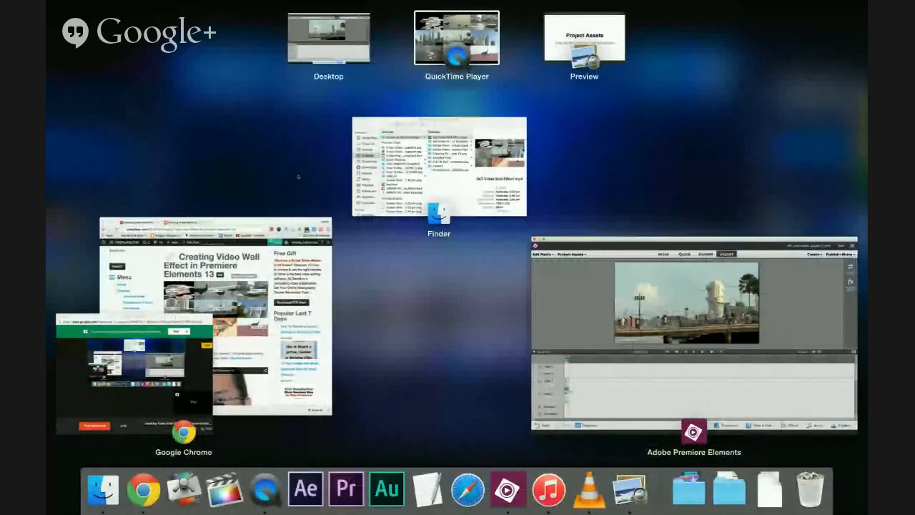
click(636, 238)
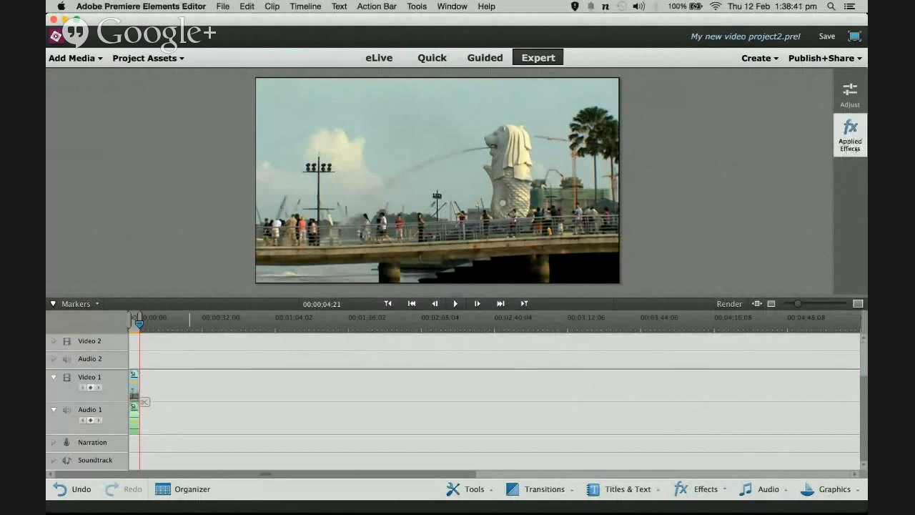
click(861, 146)
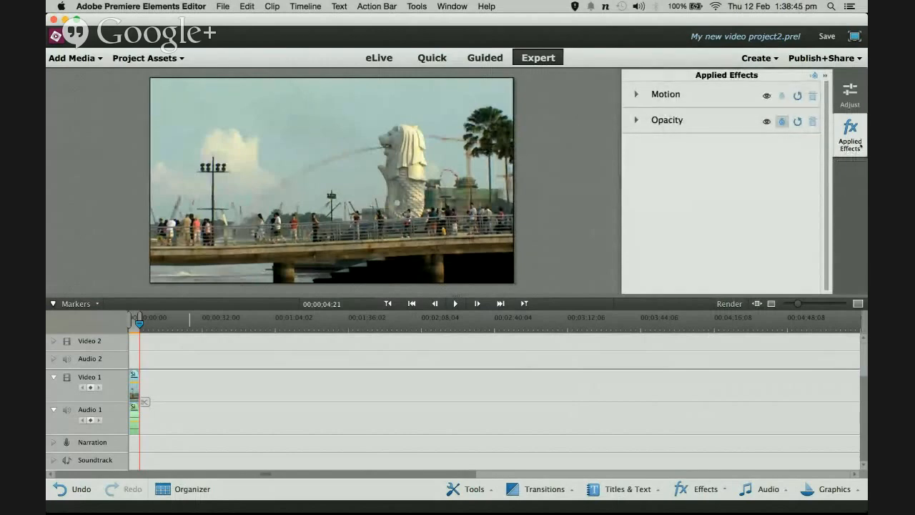
Step: Switch to the slides in Preview and advance to the Applied Effects > Motion slide
key(ctrl+Up)
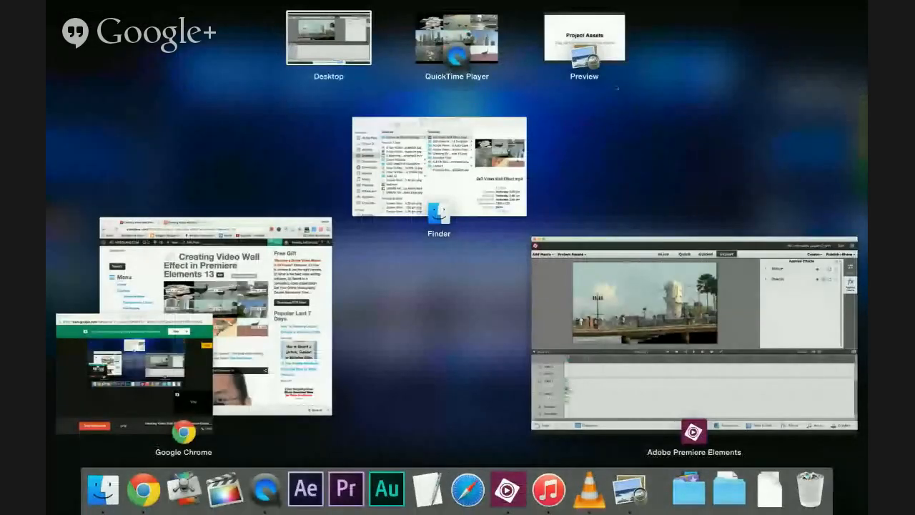
click(596, 56)
key(Right)
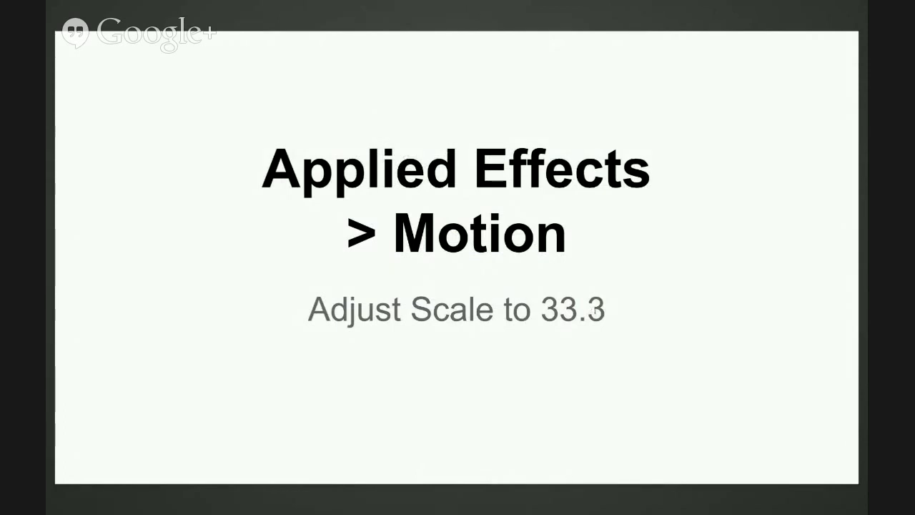
Step: Return to Adobe Premiere Elements and expand the Merlion clip's Motion settings in its applied effects
key(ctrl+Up)
click(717, 334)
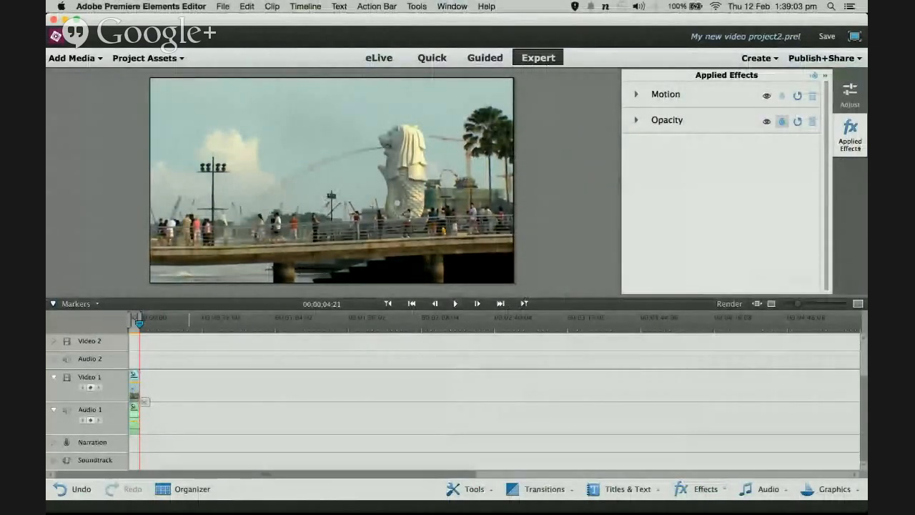
click(858, 136)
click(858, 135)
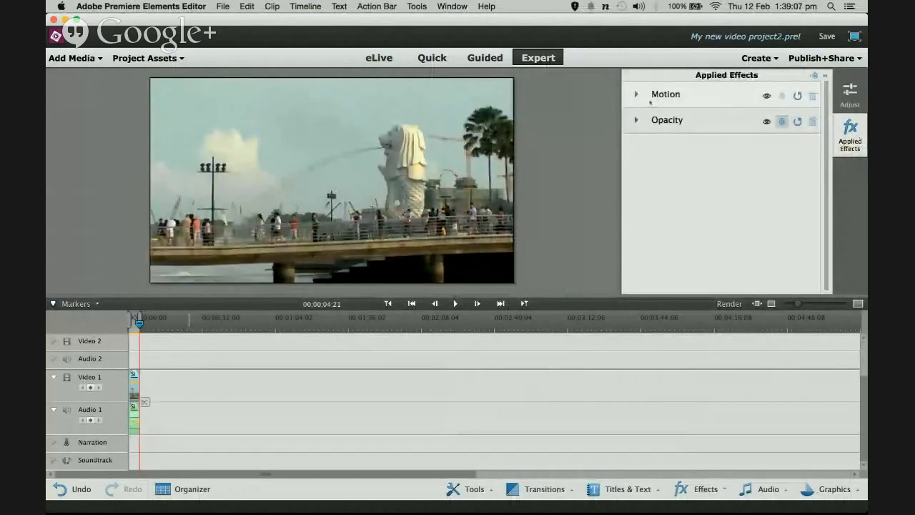
click(636, 94)
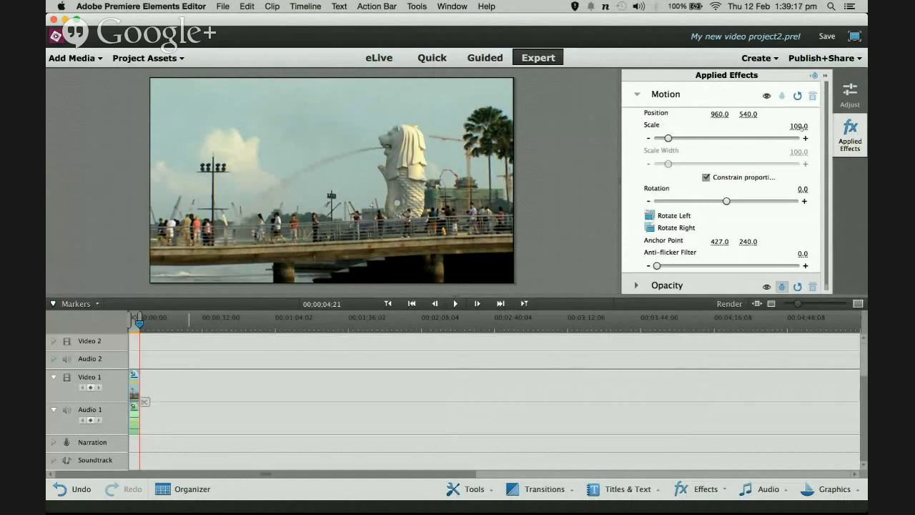
Step: Check the scale slide in Preview and the finished video wall in QuickTime Player, and return to Adobe Premiere Elements
key(ctrl+Up)
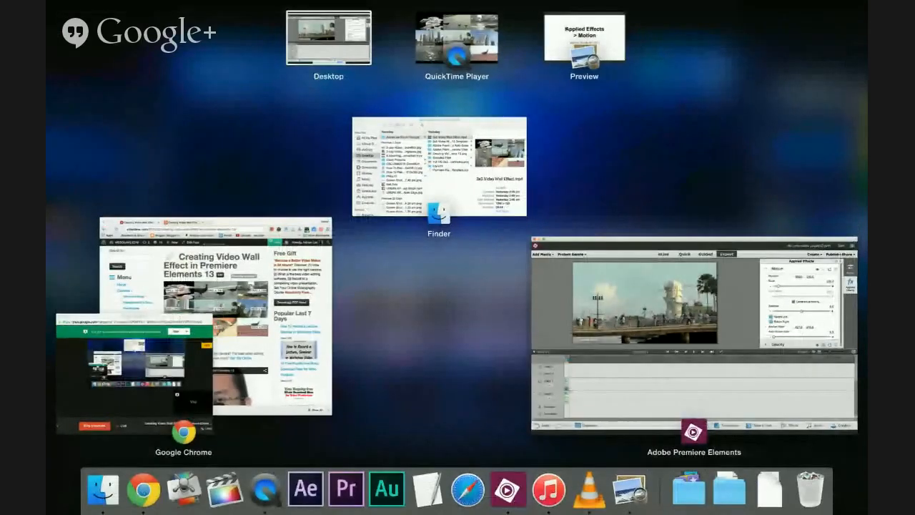
click(570, 34)
key(ctrl+Up)
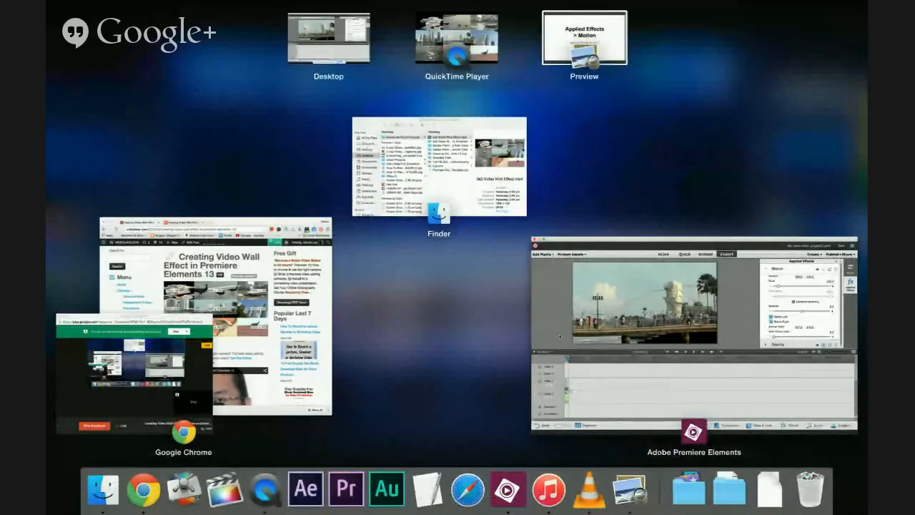
click(474, 56)
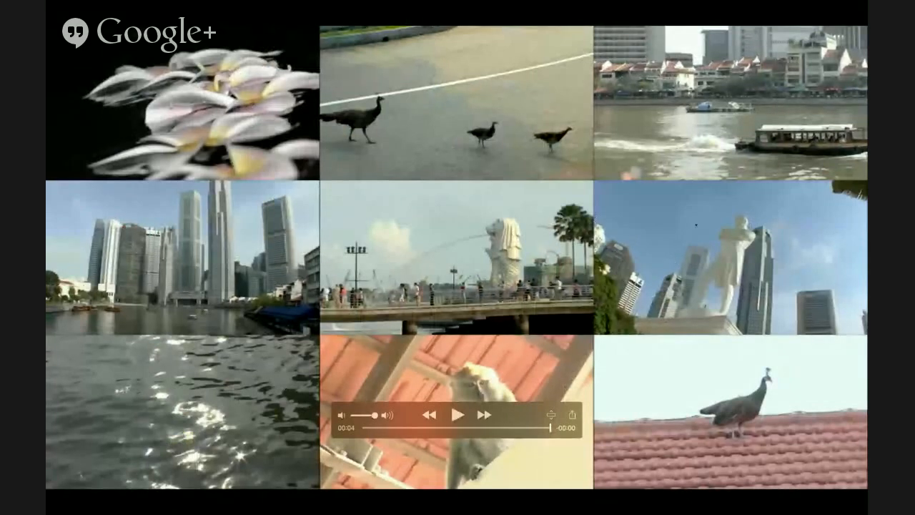
key(ctrl+Up)
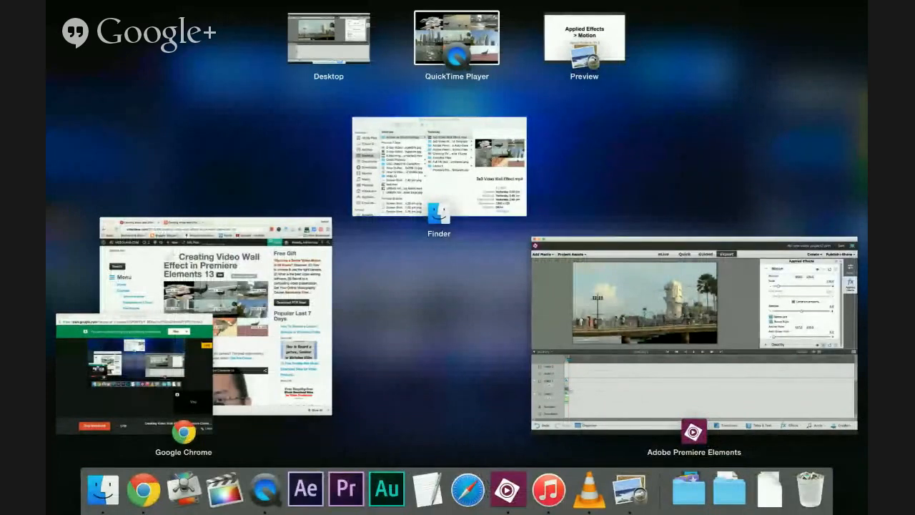
click(704, 328)
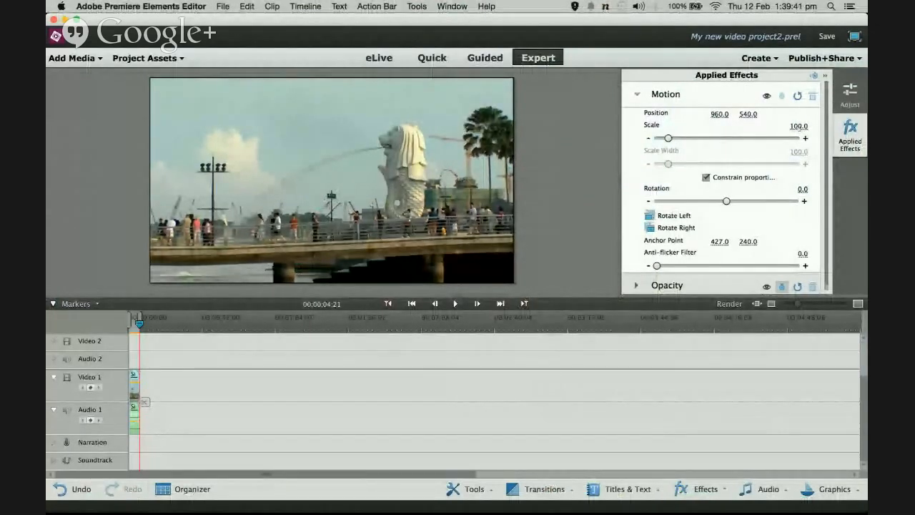
Step: Set the Merlion clip's scale to 33.3 and shift it in the monitor to about position 975, 513
click(796, 126)
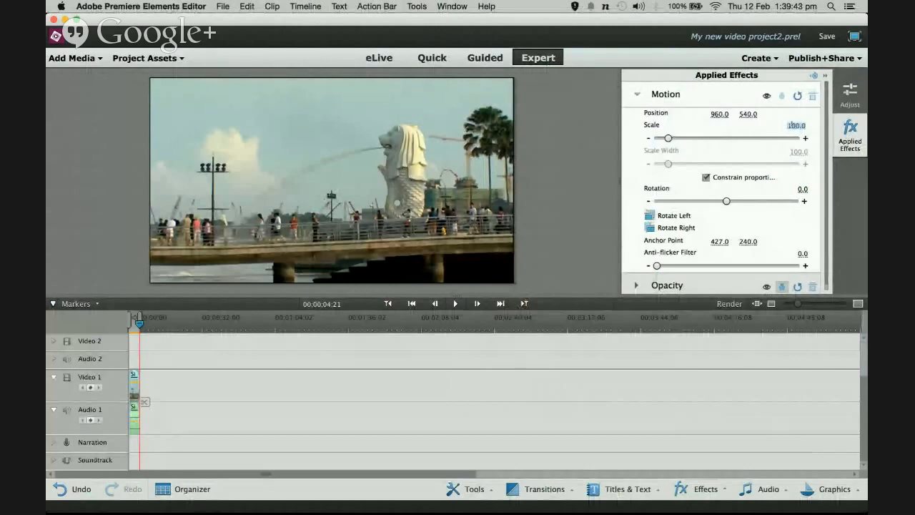
text(33.3)
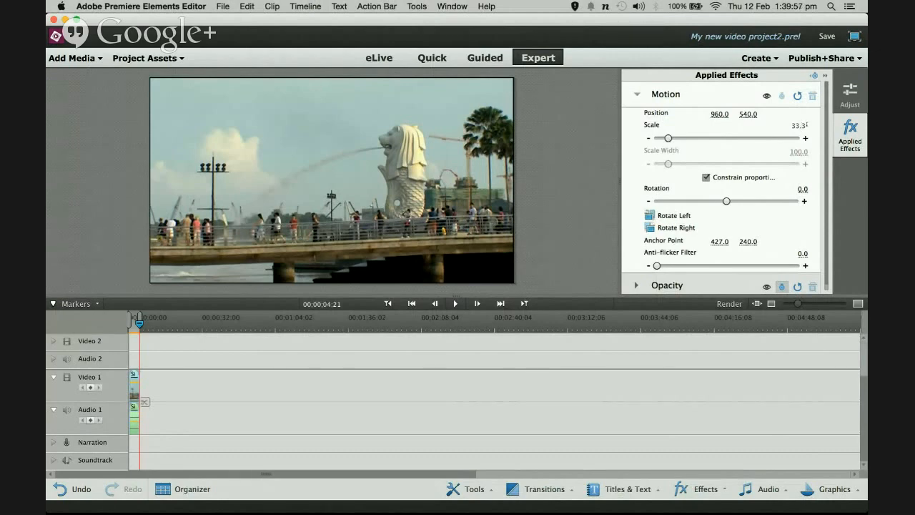
key(Return)
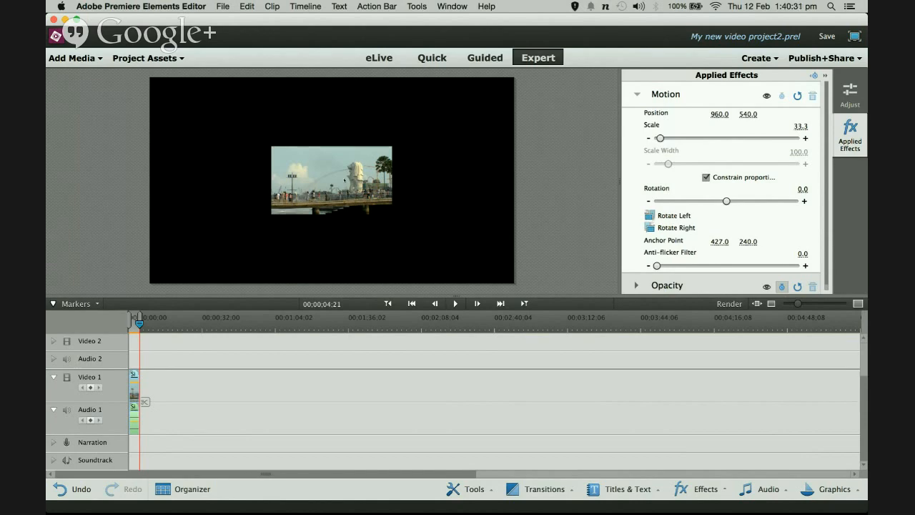
click(344, 180)
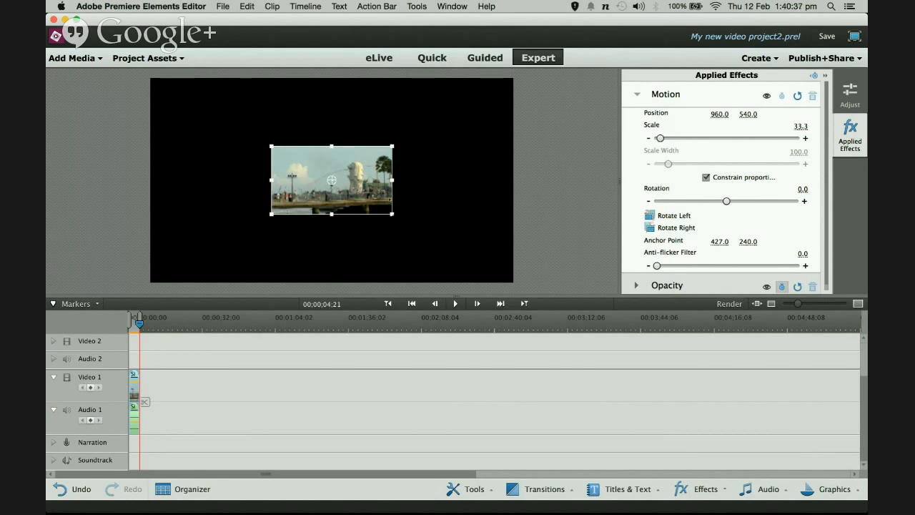
mouse_move(332, 181)
mouse_down()
mouse_move(338, 175)
mouse_move(308, 141)
mouse_move(210, 113)
mouse_move(341, 117)
mouse_move(417, 133)
mouse_move(415, 175)
mouse_move(331, 212)
mouse_move(320, 174)
mouse_move(357, 188)
mouse_move(342, 193)
mouse_move(341, 171)
mouse_move(334, 175)
mouse_up()
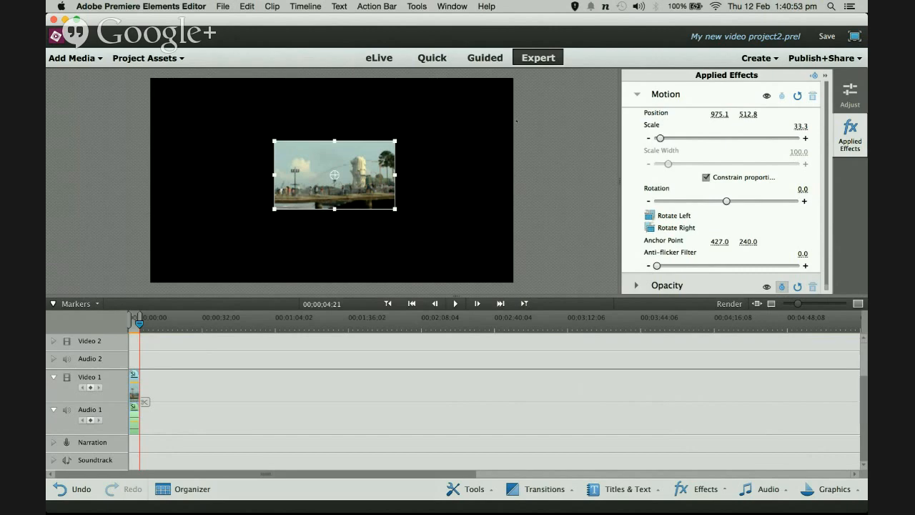
Step: Switch to the slides in Preview and advance through Position Resized Clip to the Do the Next Clip slide
key(ctrl+Up)
click(592, 30)
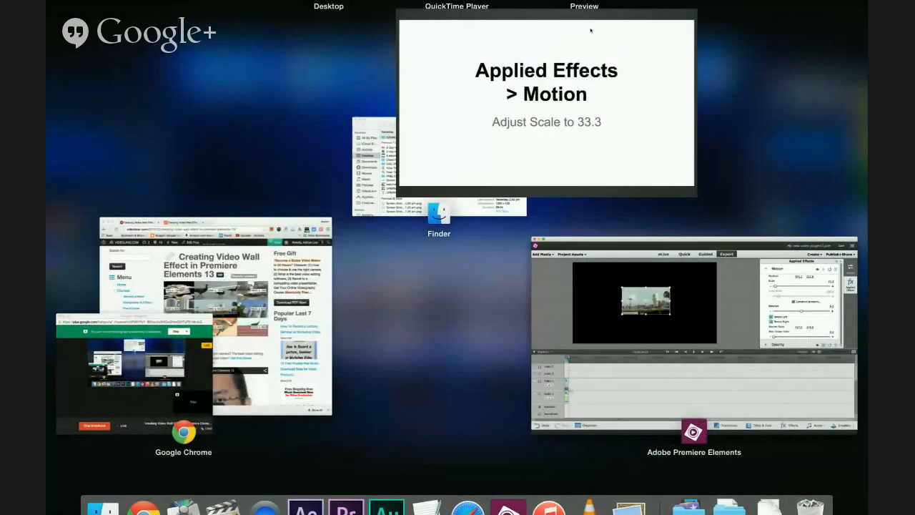
key(Right)
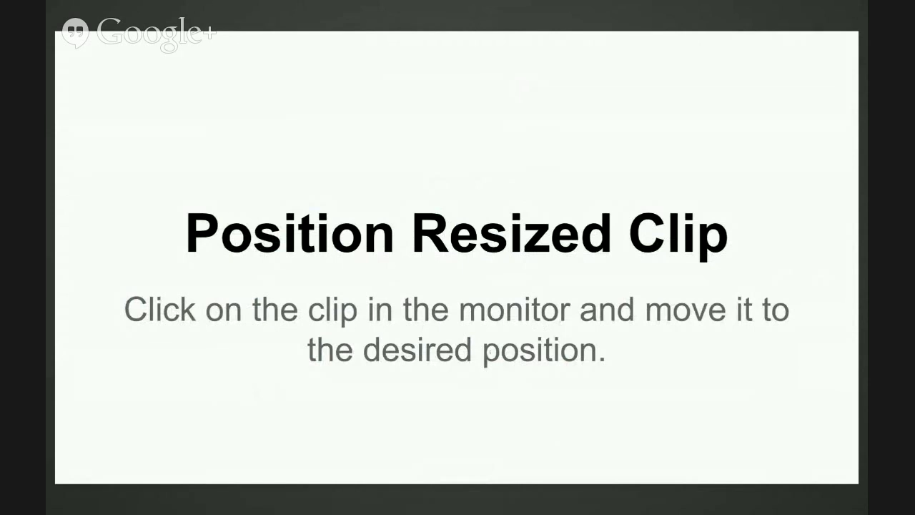
key(Right)
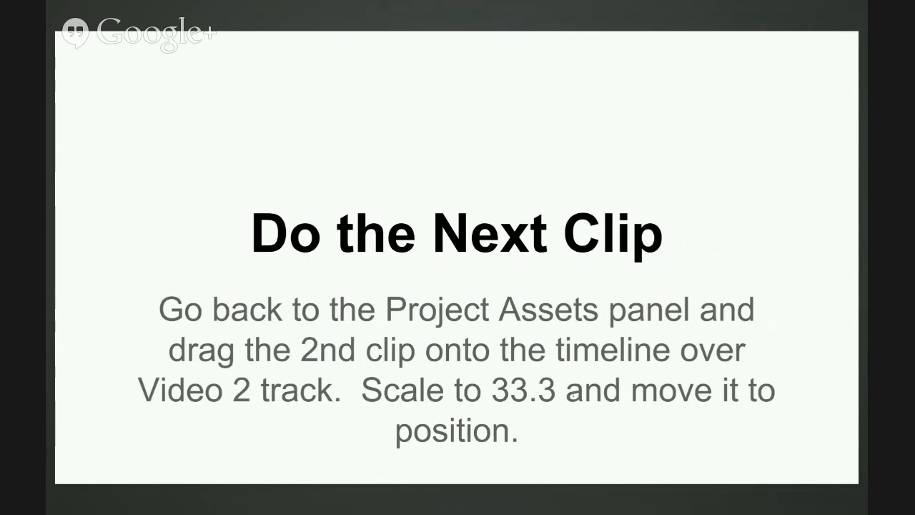
Step: Return to Adobe Premiere Elements and place the Night-Floating-Flowers clip from the project assets at the start of the Video 2 track
key(ctrl+Up)
click(754, 384)
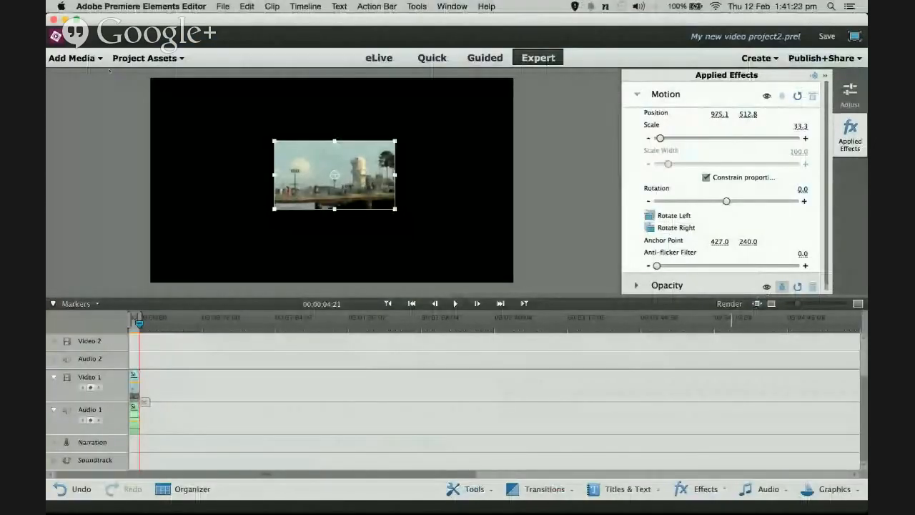
click(165, 63)
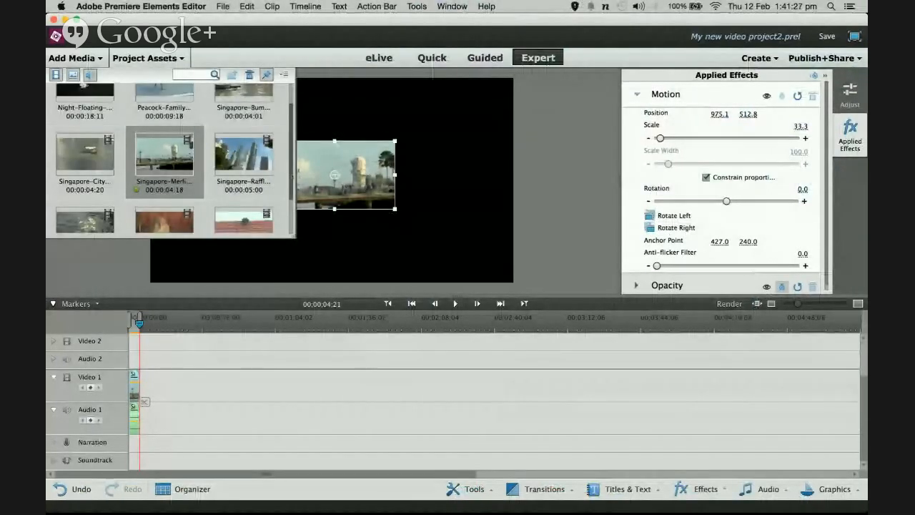
scroll(288, 155, up, 2)
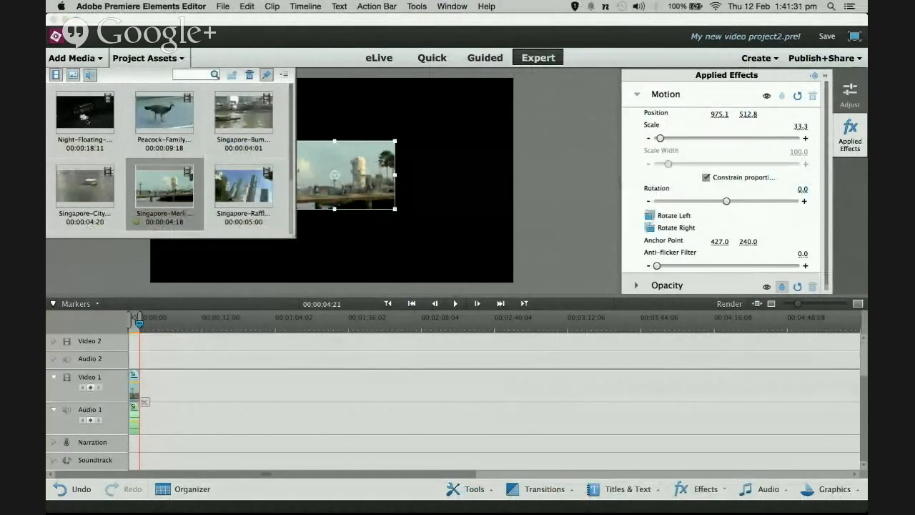
click(83, 116)
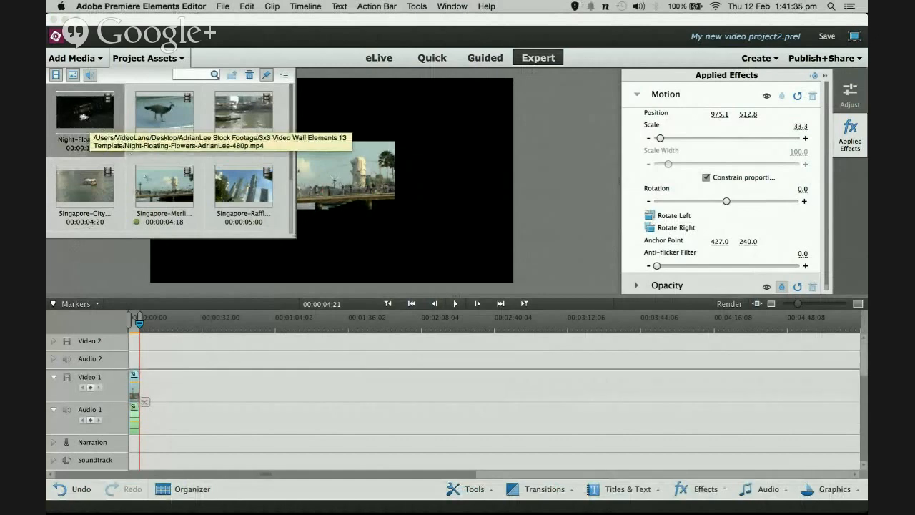
scroll(157, 218, down, 1)
drag(84, 97, 131, 341)
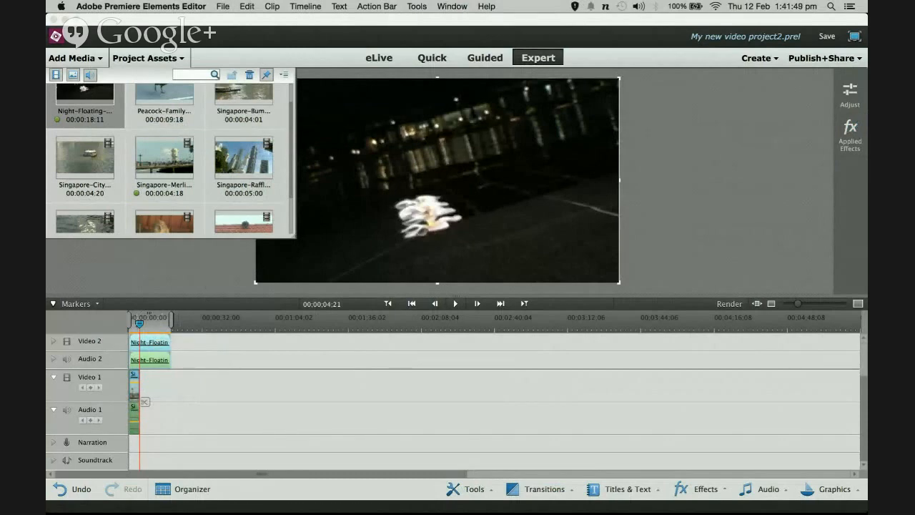
Step: Close the project assets and preview the Night-Floating-Flowers clip from its start, bringing the playhead back to 00;00;01;15
drag(139, 324, 129, 324)
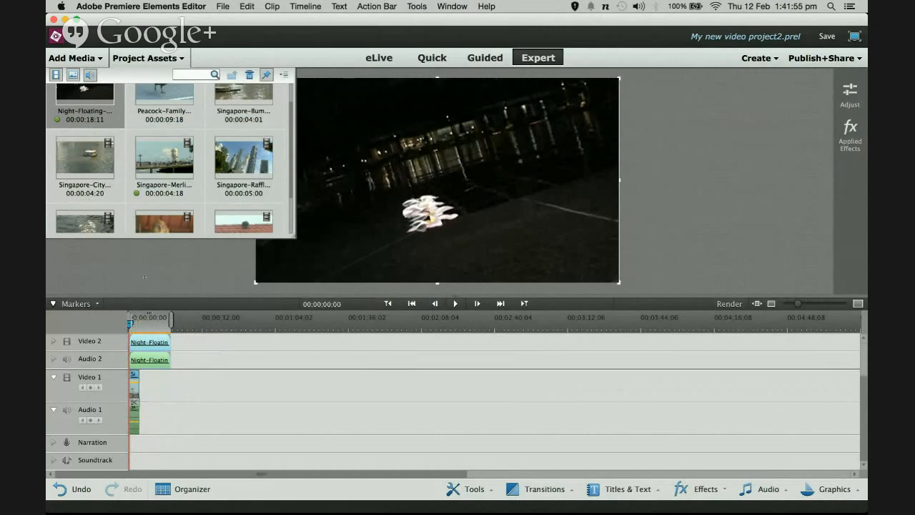
click(182, 58)
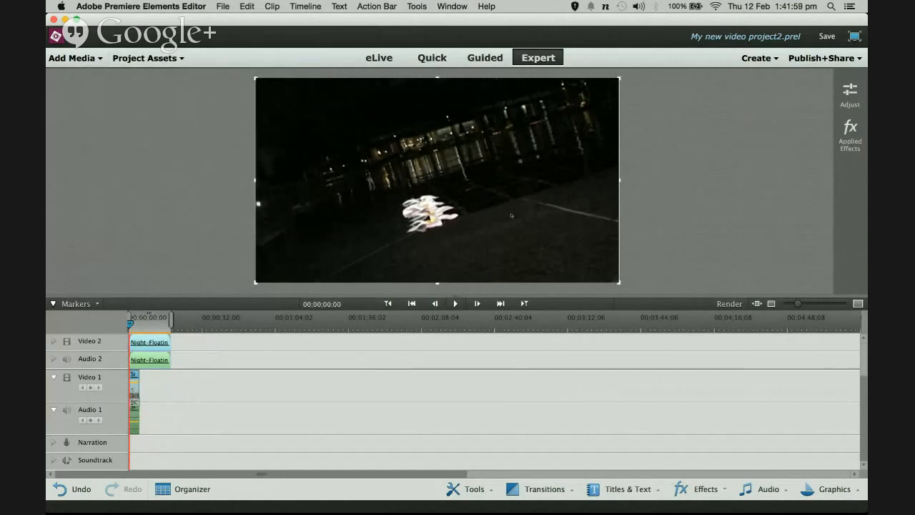
click(457, 304)
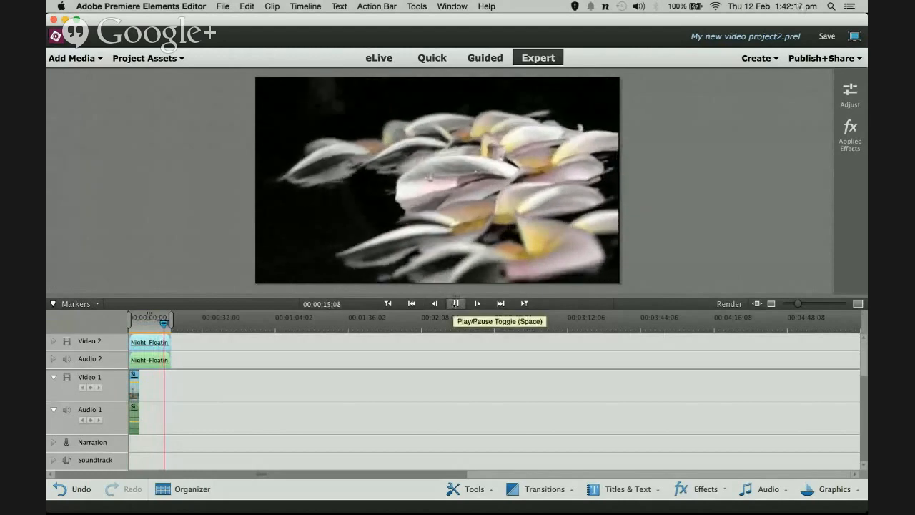
click(455, 303)
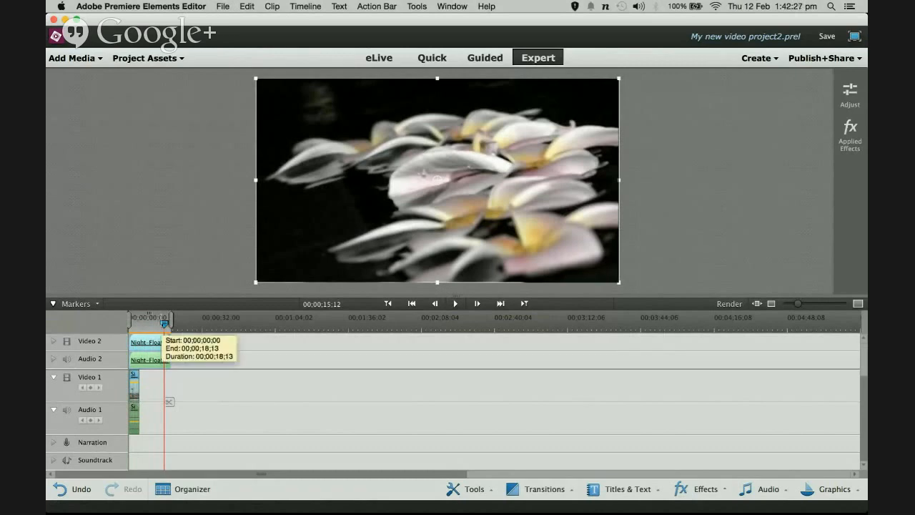
drag(164, 323, 132, 323)
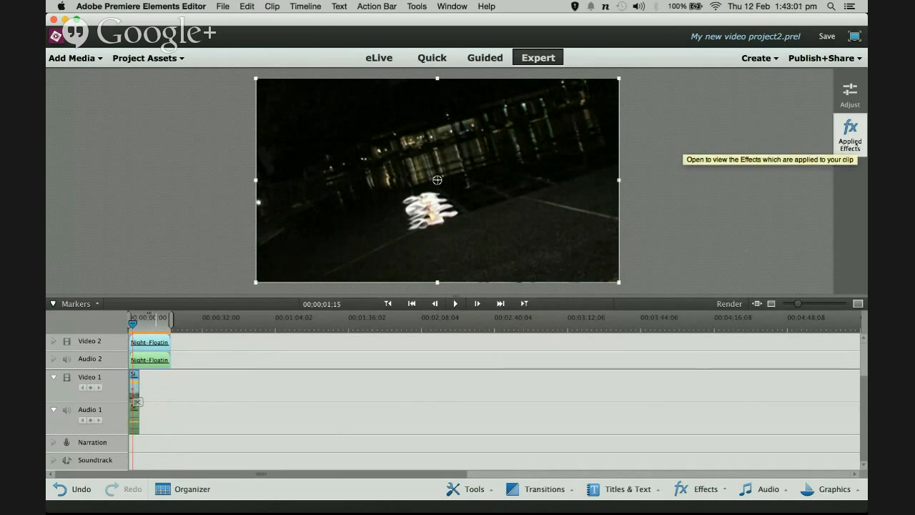
Step: Scale the Night-Floating-Flowers clip to 33.3 with Motion and move it into the frame's upper-left corner, at position 320, 184
click(851, 144)
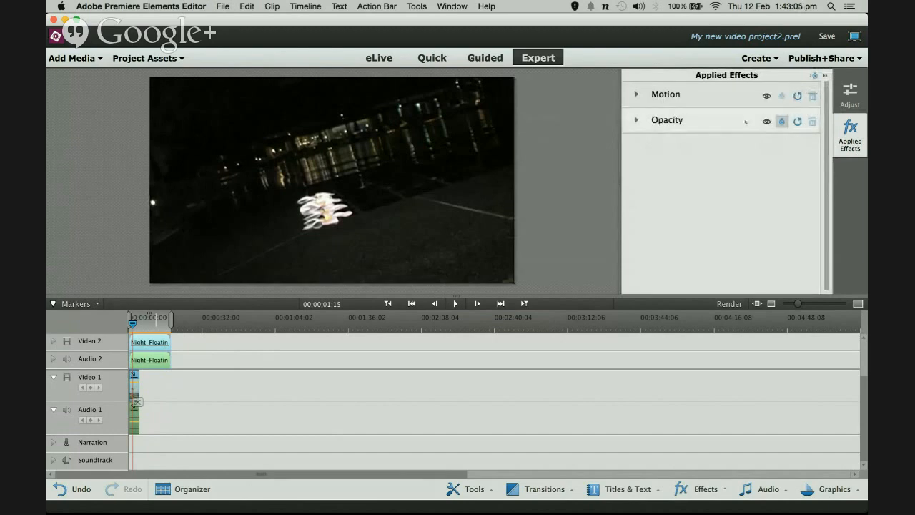
click(637, 94)
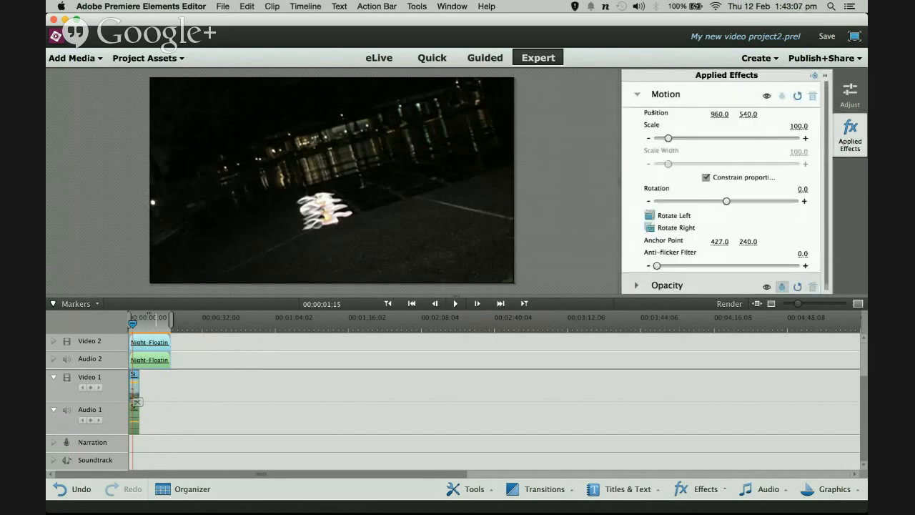
click(794, 126)
text(33.3)
key(Return)
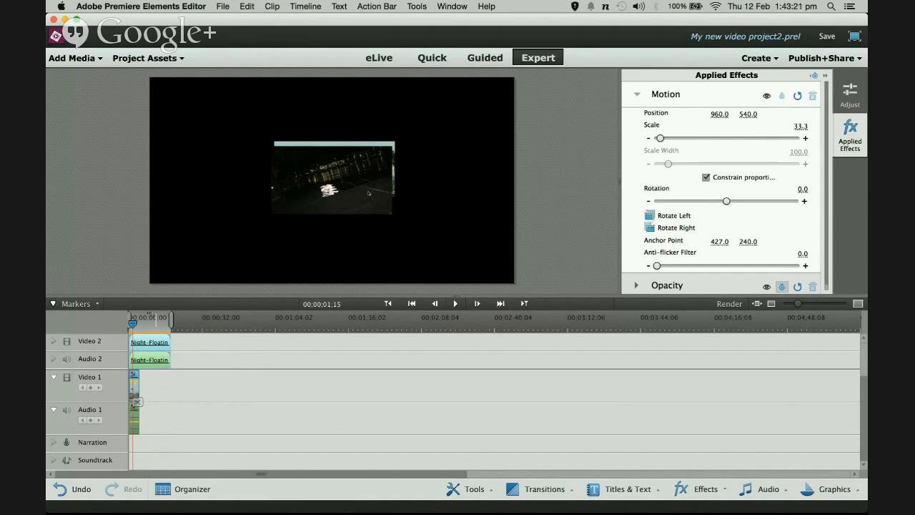
click(369, 193)
drag(369, 193, 247, 126)
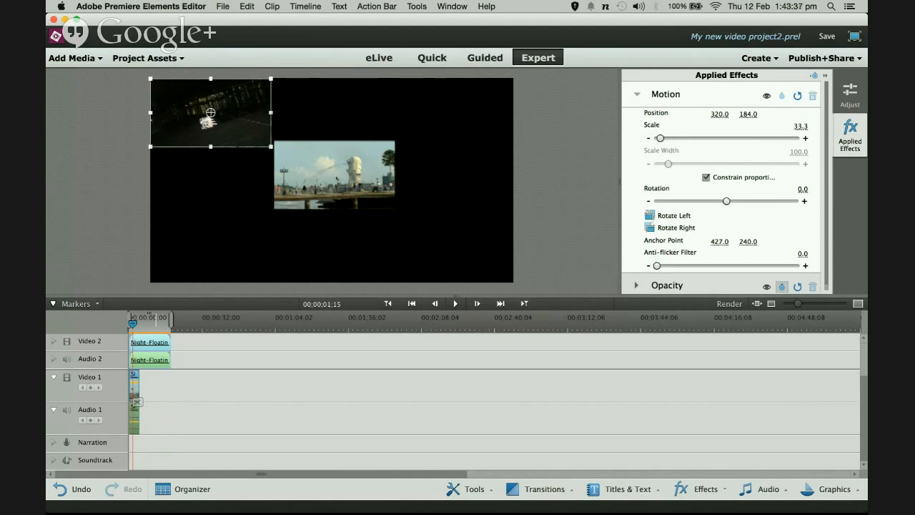
Step: Move the Merlion clip slightly down in the monitor so its upper edge lines up with the flowers clip's lower edge
click(337, 179)
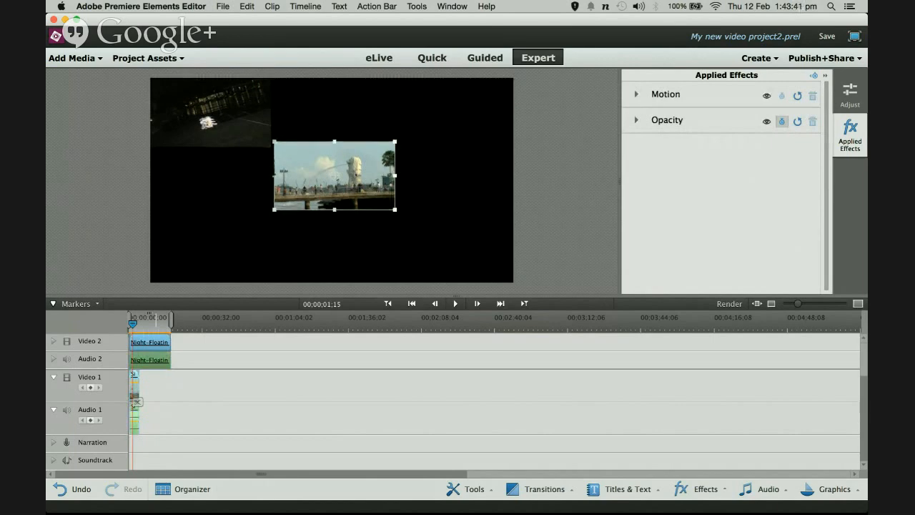
drag(347, 173, 347, 179)
drag(356, 178, 355, 180)
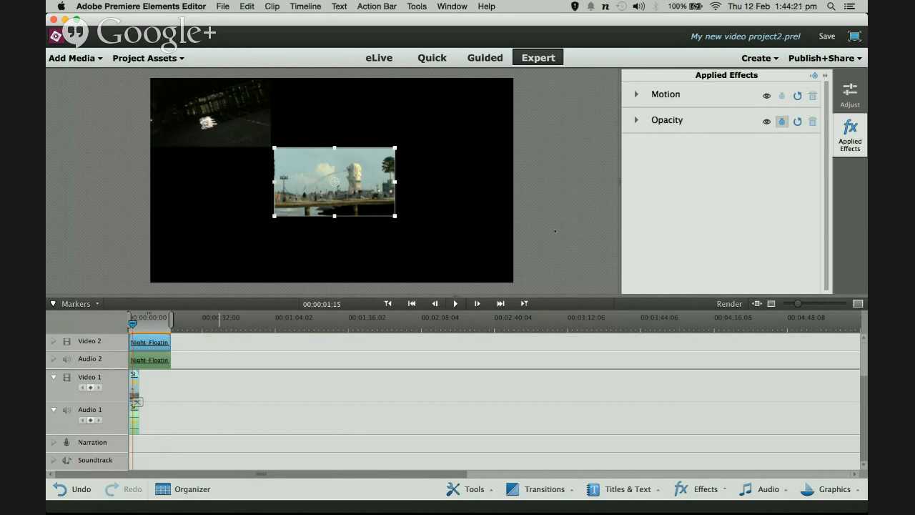
Step: Place the Peacock-Family-Crossing clip from the project assets at the start of the Video 3 track
click(179, 63)
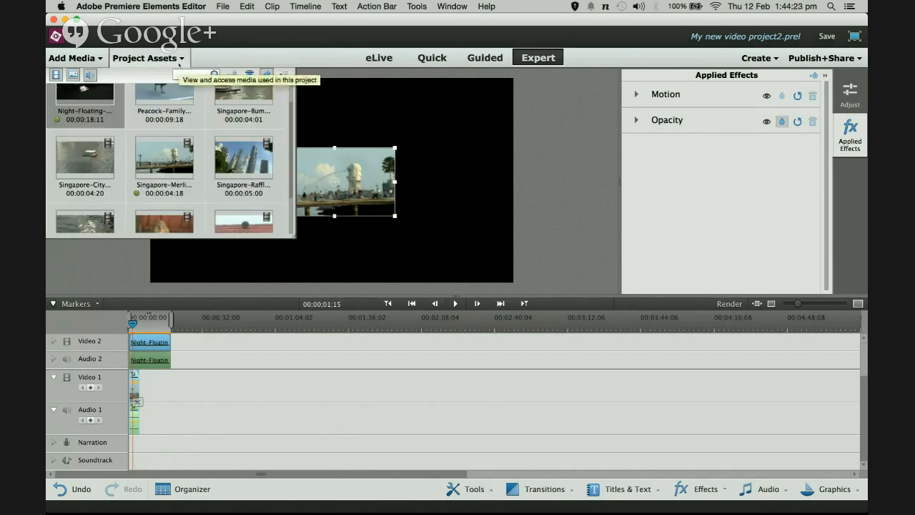
scroll(172, 118, up, 2)
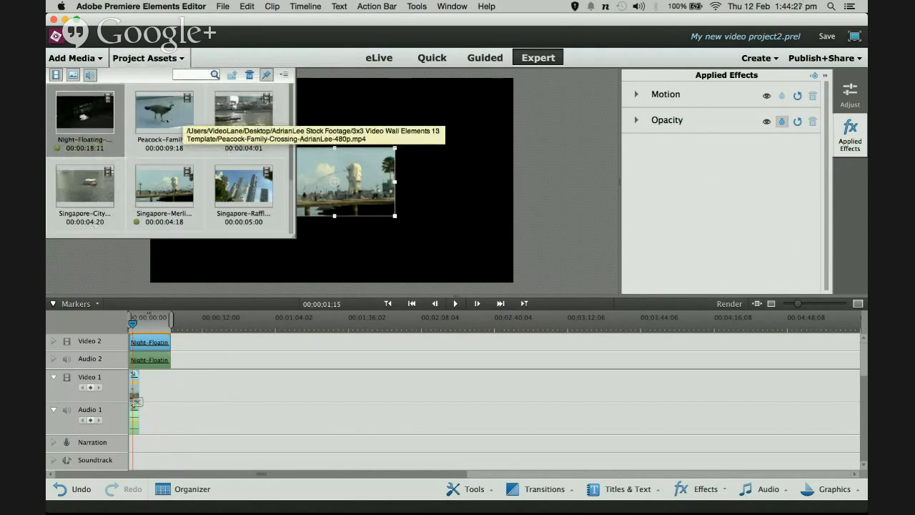
click(180, 143)
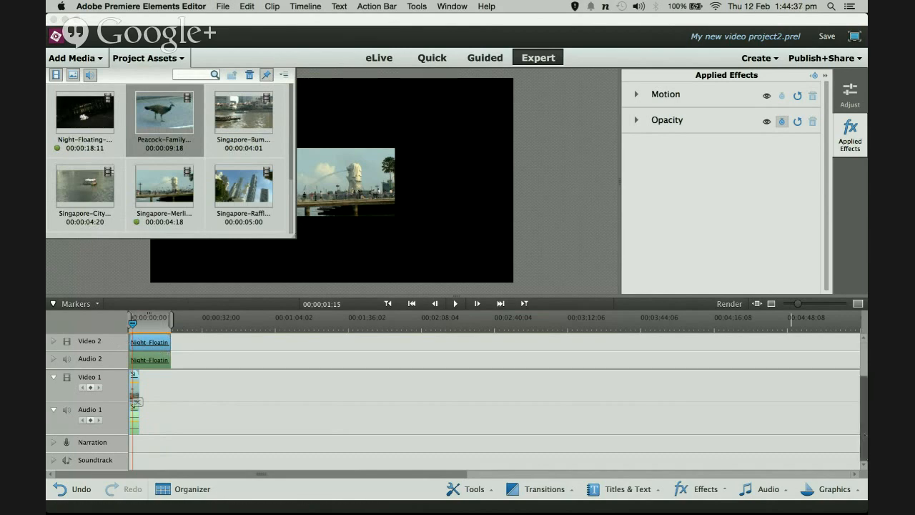
drag(866, 435, 868, 395)
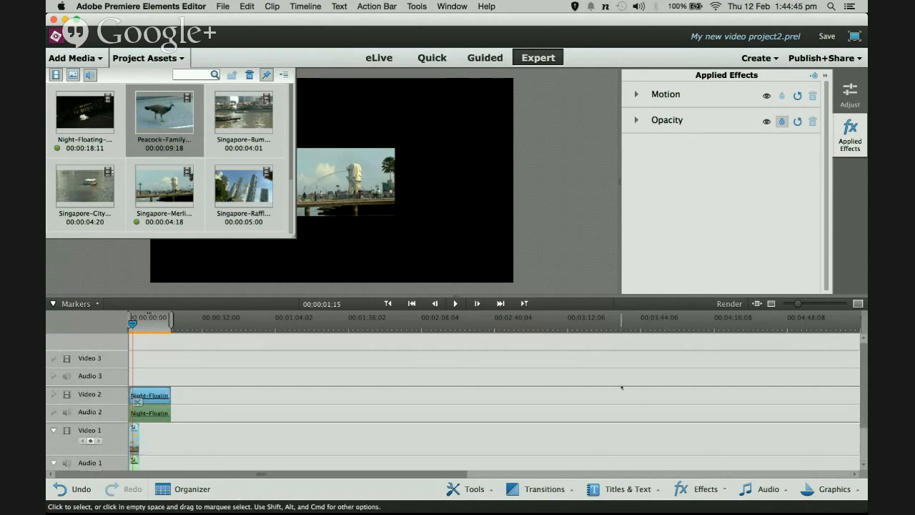
key(ctrl+Up)
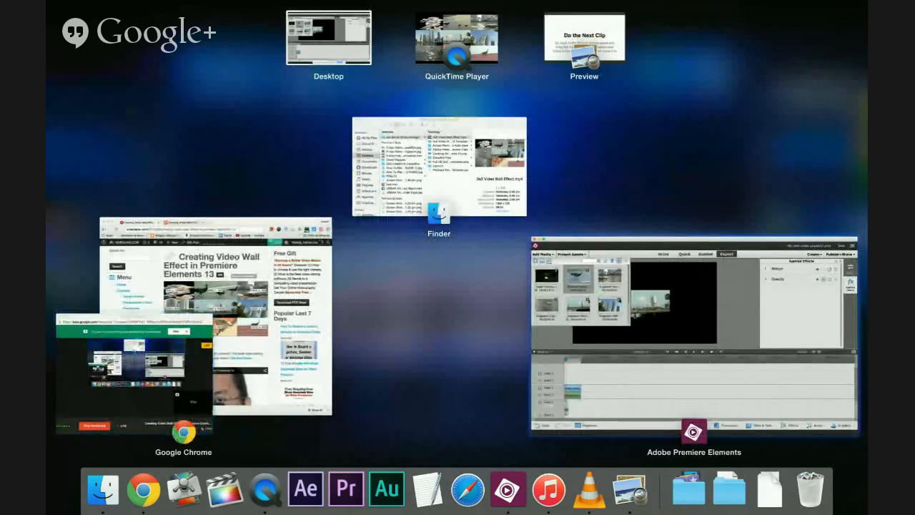
click(619, 418)
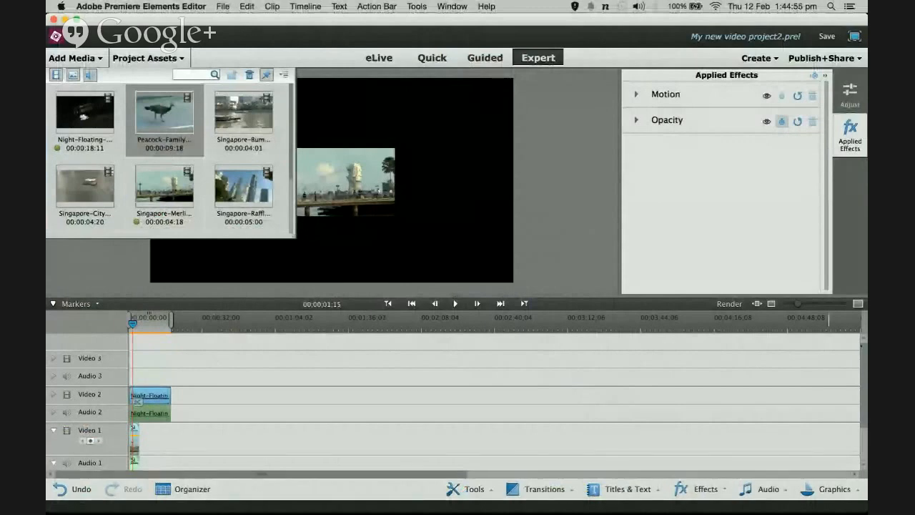
mouse_move(865, 365)
mouse_down()
mouse_move(866, 389)
mouse_move(866, 365)
mouse_up()
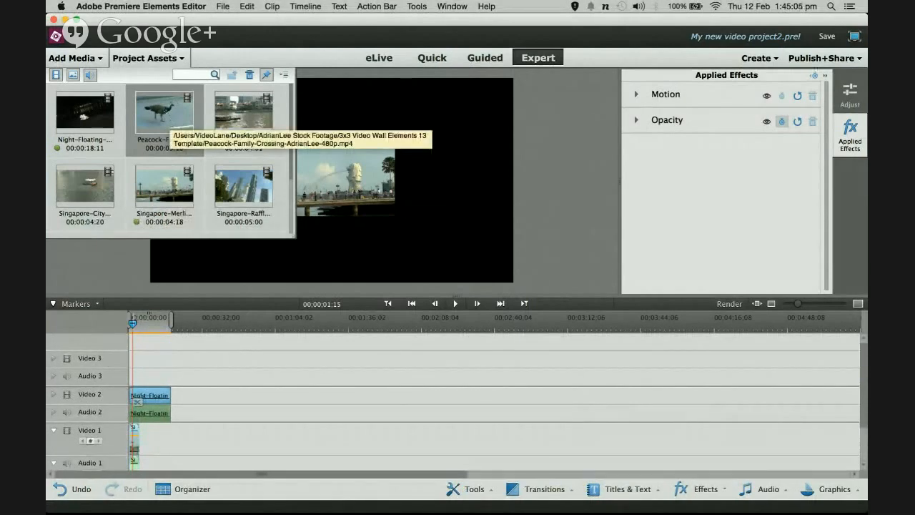
drag(184, 127, 132, 360)
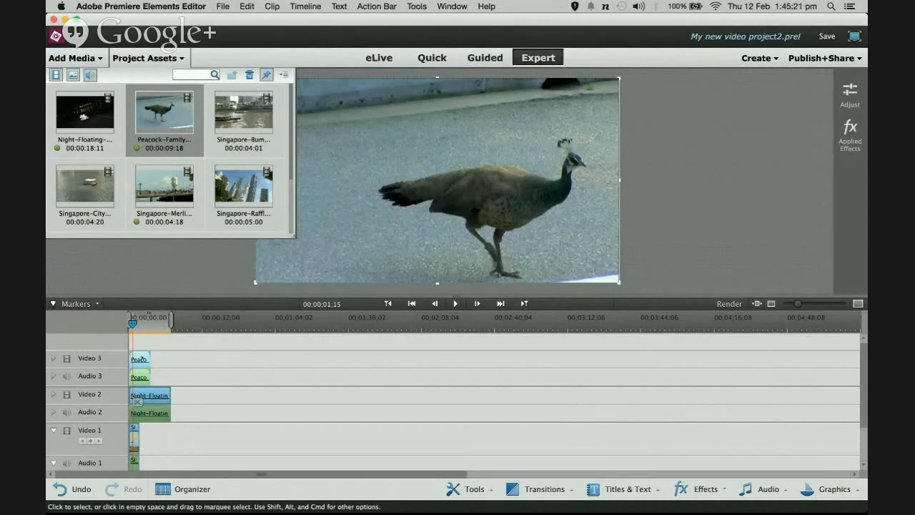
Step: Scale the peacock clip to 33.3 with Motion and move it directly above the Merlion clip, at position 969.1, 178.0
click(858, 135)
click(656, 101)
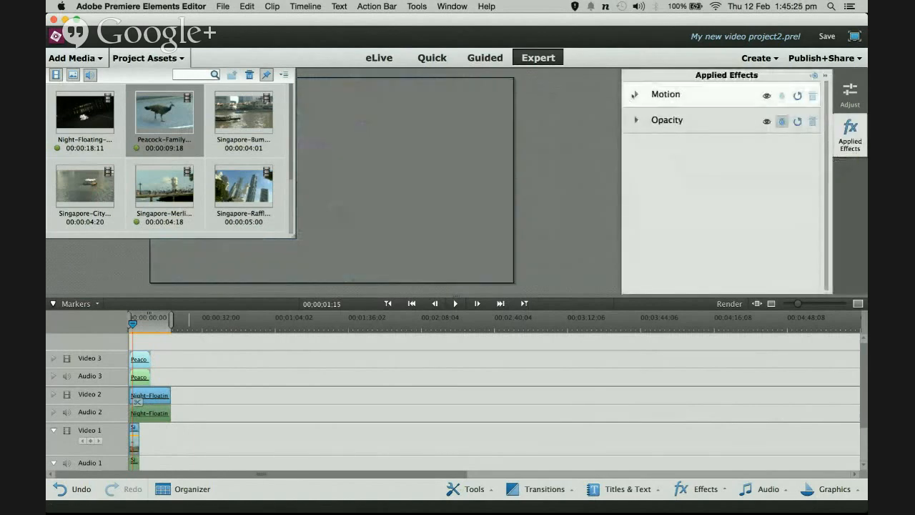
click(793, 125)
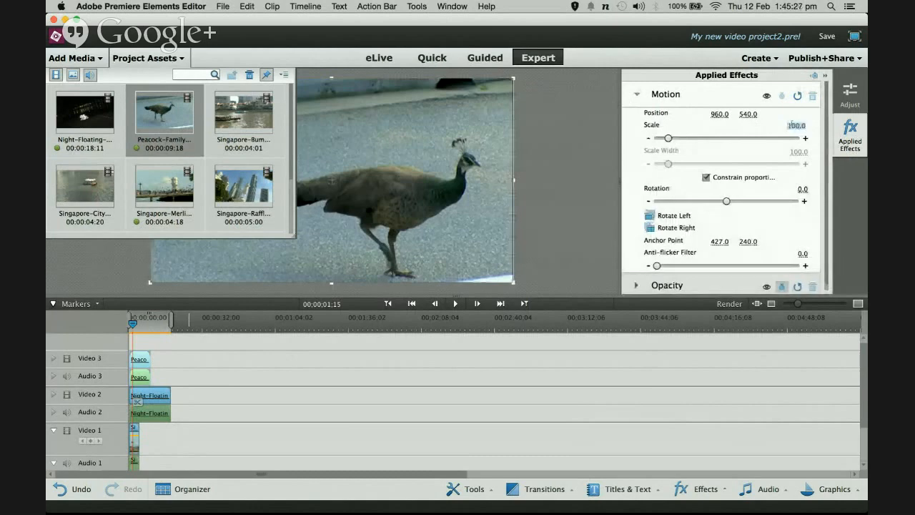
text(33.3)
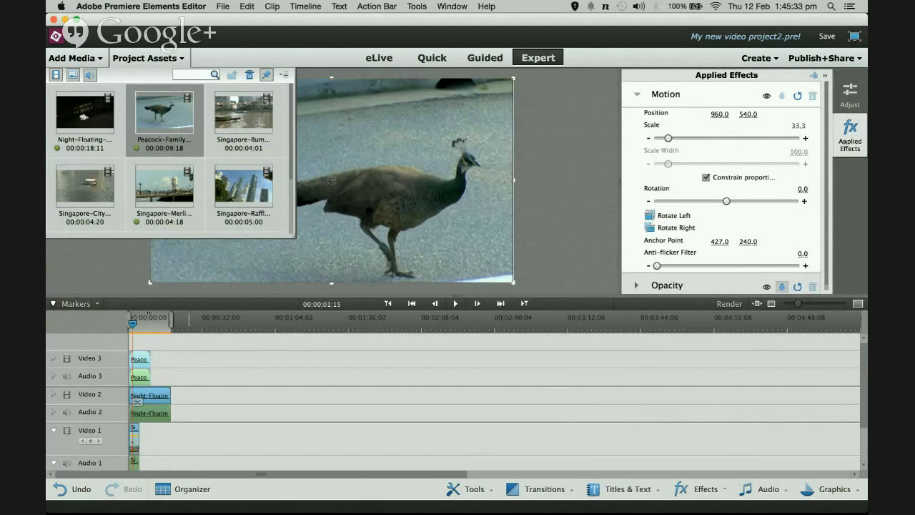
key(BackSpace)
key(BackSpace)
text(.)
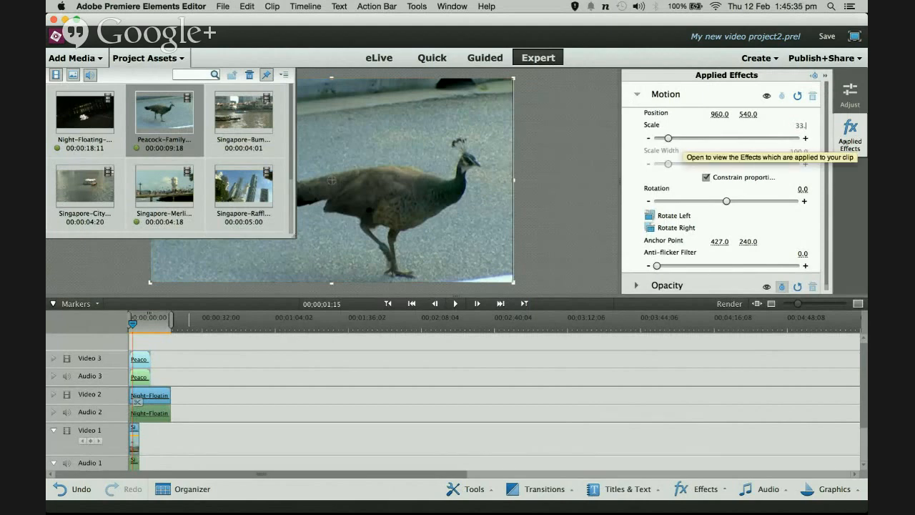
key(Return)
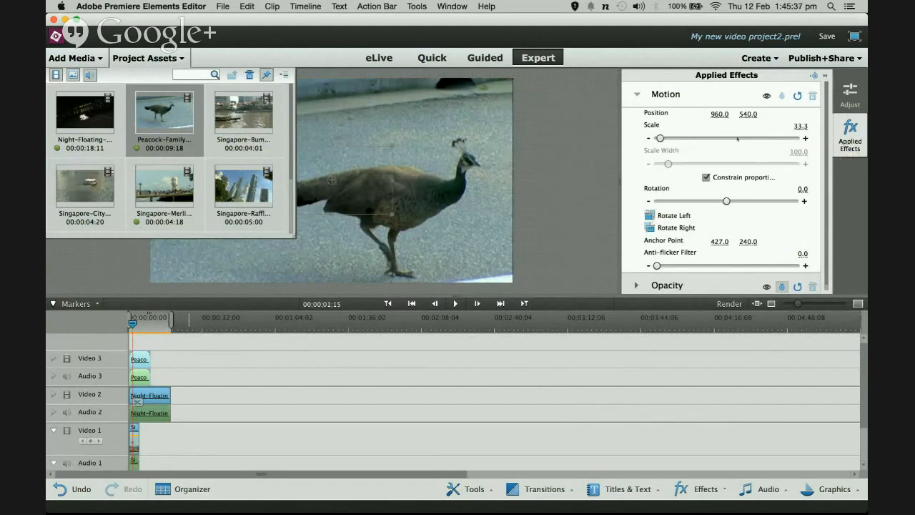
click(177, 60)
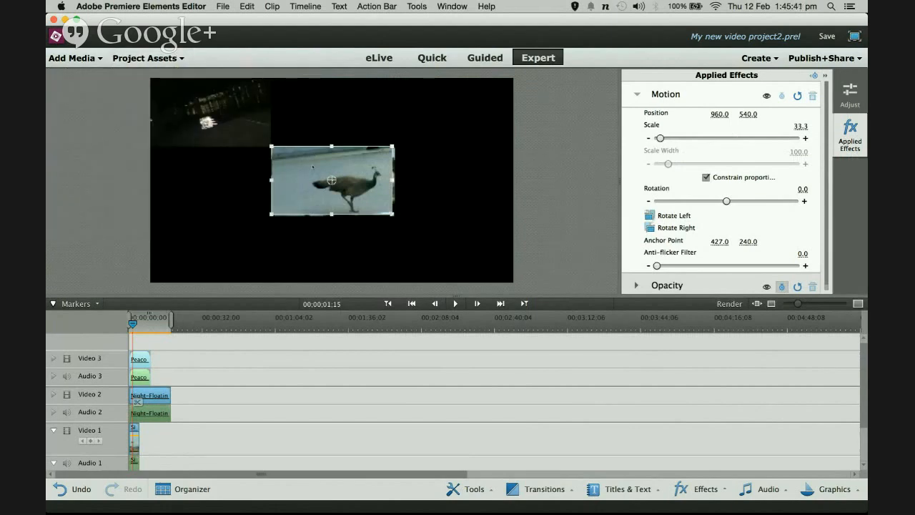
drag(312, 167, 314, 98)
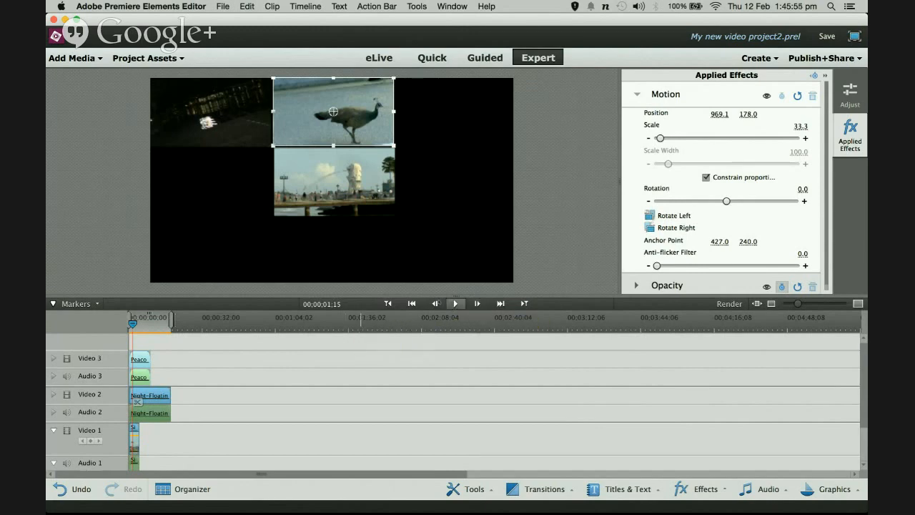
Step: Preview the three-clip arrangement from the start of the timeline and save the project
click(130, 324)
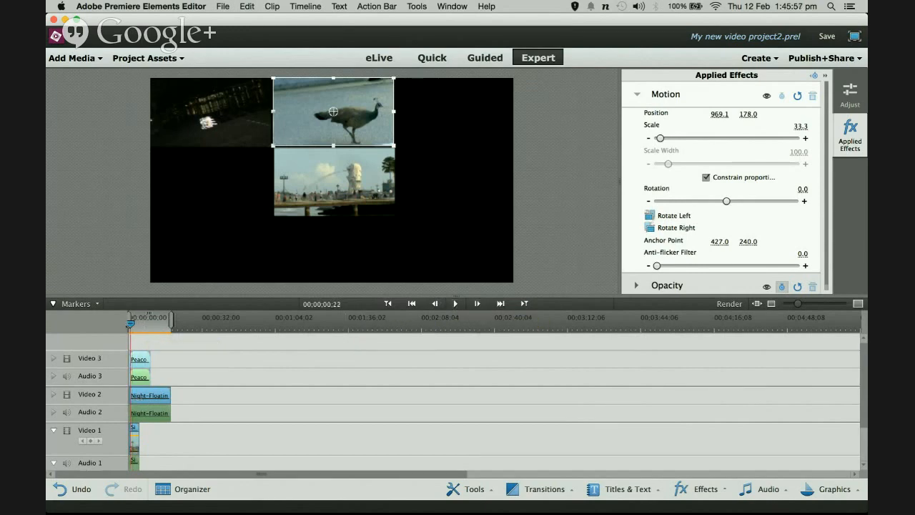
drag(131, 324, 128, 324)
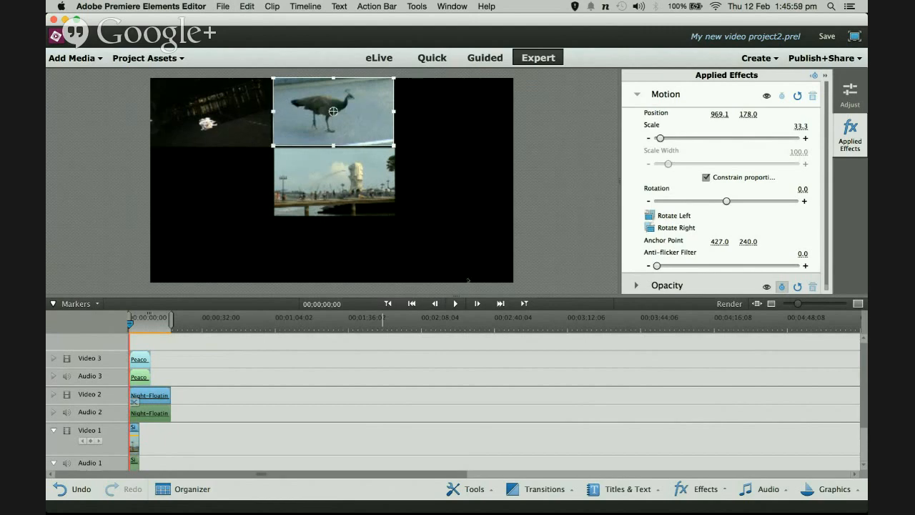
click(455, 304)
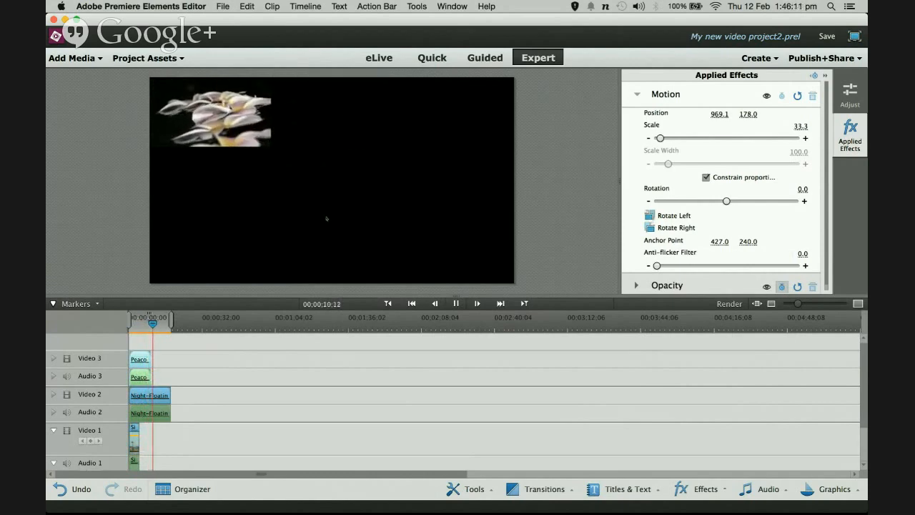
click(456, 304)
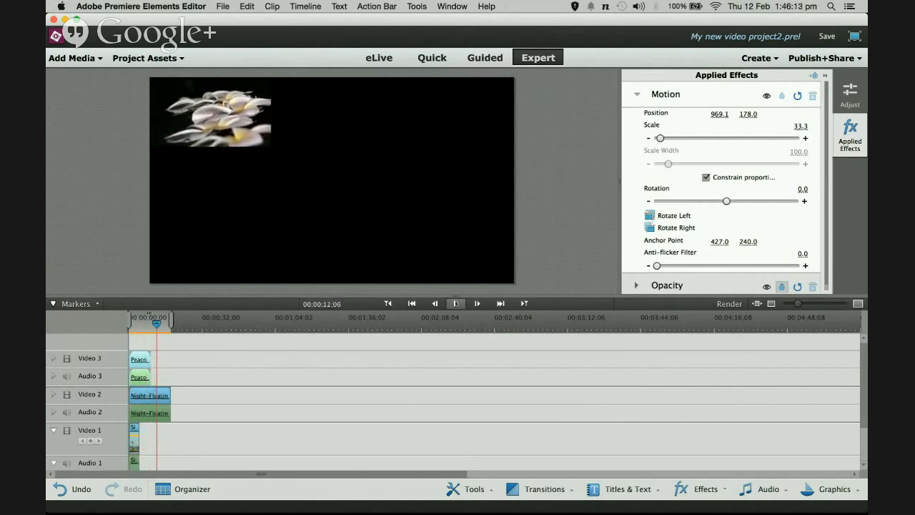
key(super+s)
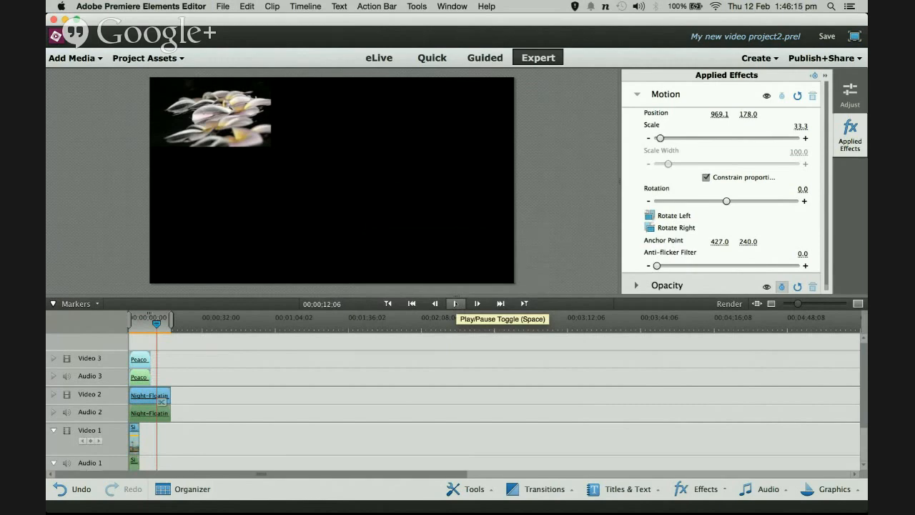
Step: Return the playhead to 00;00;00;00 and place the Singapore-Bumboat-2008 clip from the project assets at the start of a new Video 4 track
drag(157, 321, 129, 323)
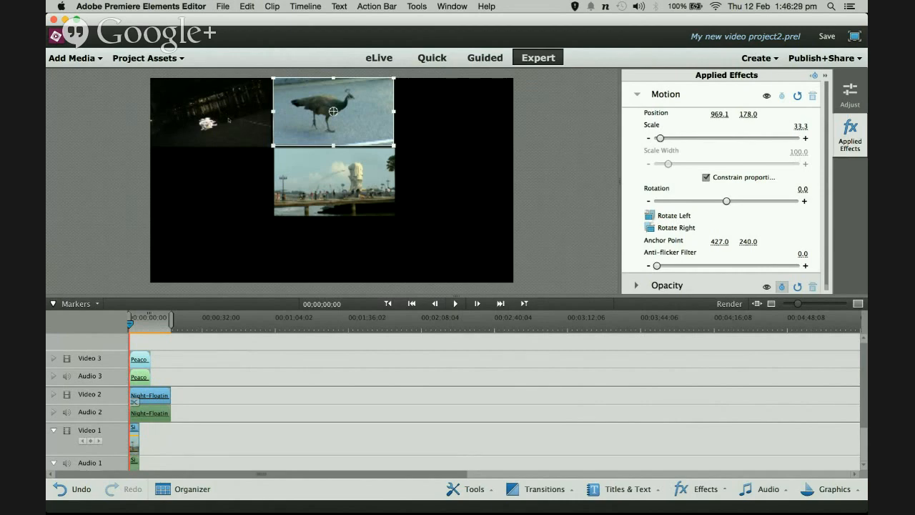
click(92, 60)
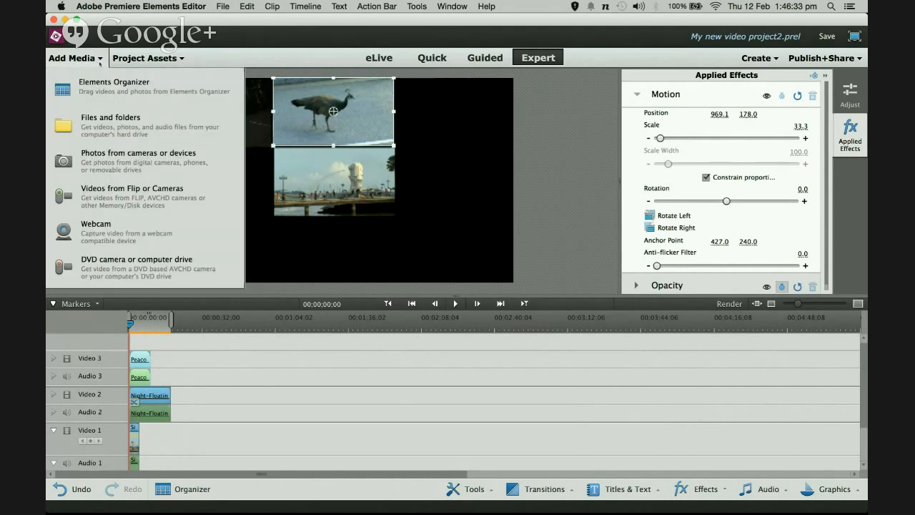
click(147, 58)
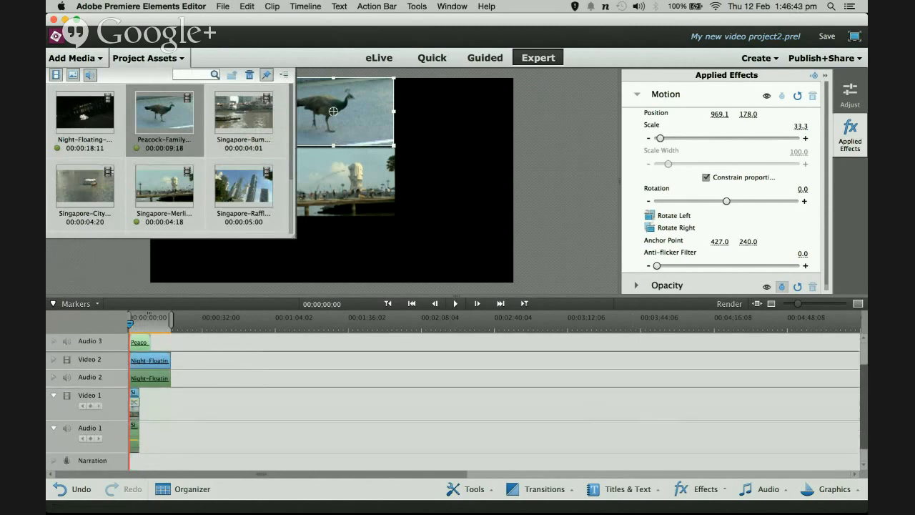
scroll(865, 407, down, 3)
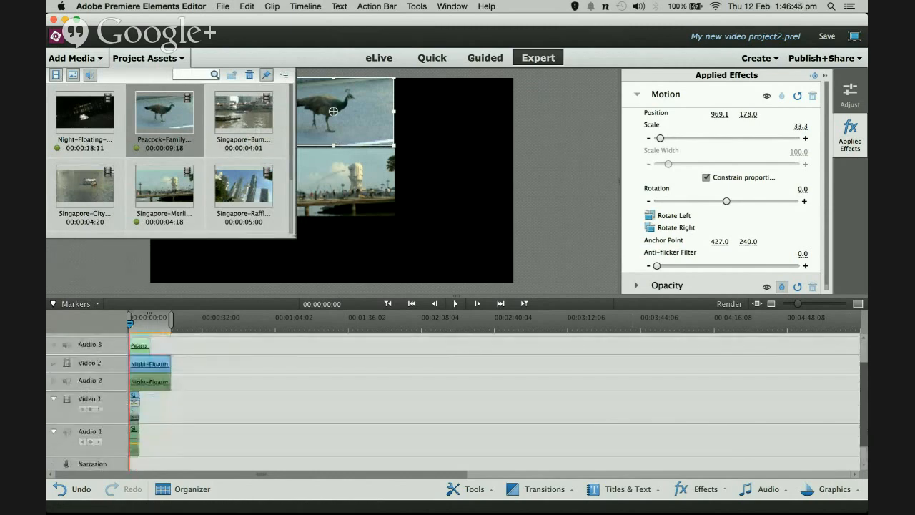
scroll(865, 407, up, 3)
mouse_move(865, 408)
mouse_down()
mouse_move(865, 437)
mouse_move(865, 407)
mouse_up()
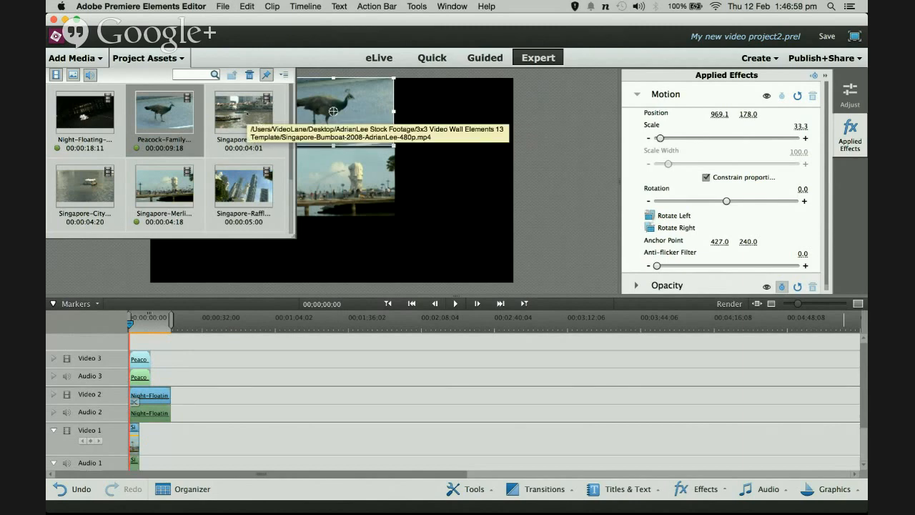
click(249, 114)
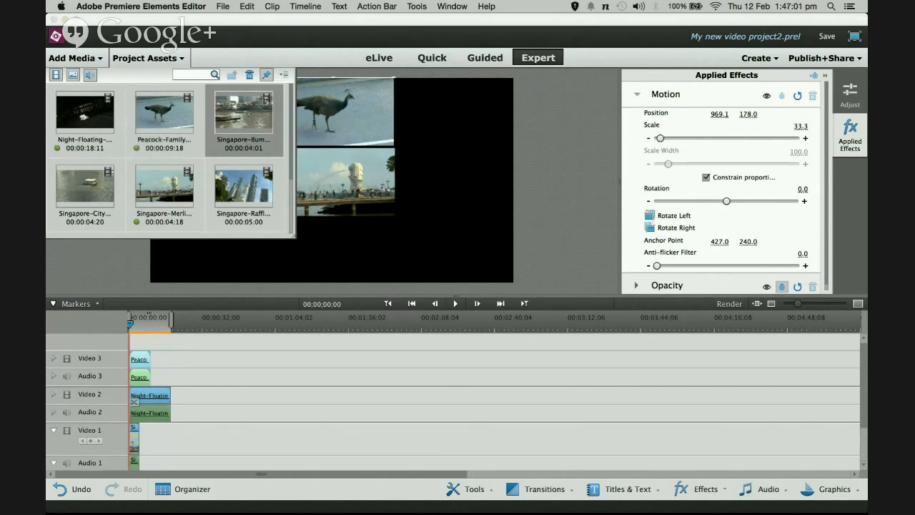
mouse_move(243, 301)
mouse_down()
mouse_move(201, 343)
mouse_move(134, 341)
mouse_up()
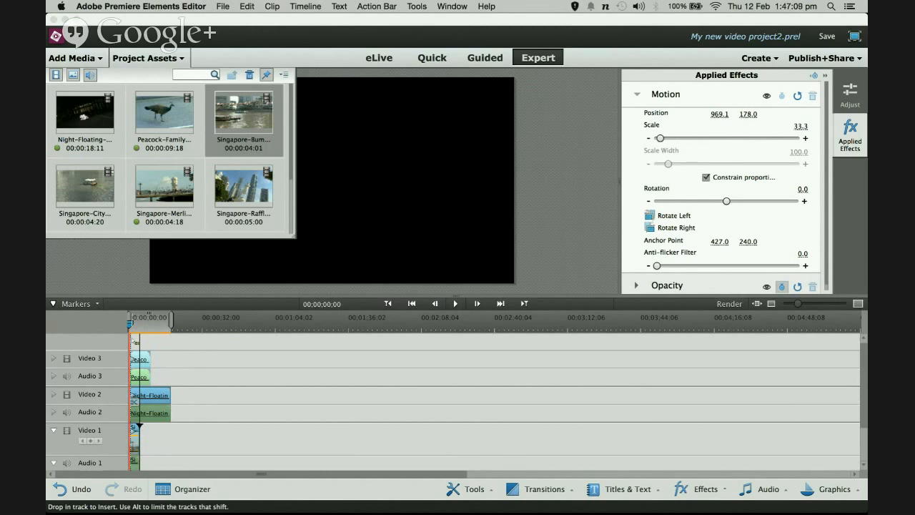
drag(134, 341, 133, 342)
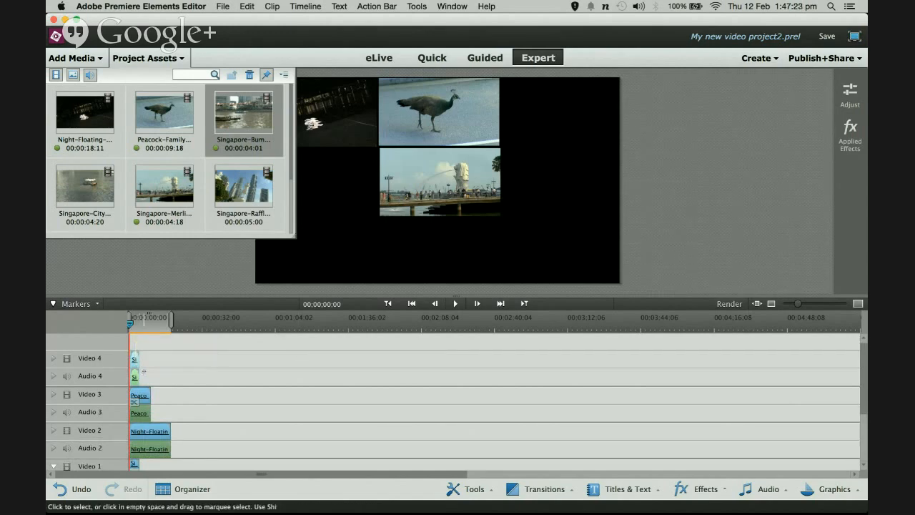
drag(133, 357, 133, 359)
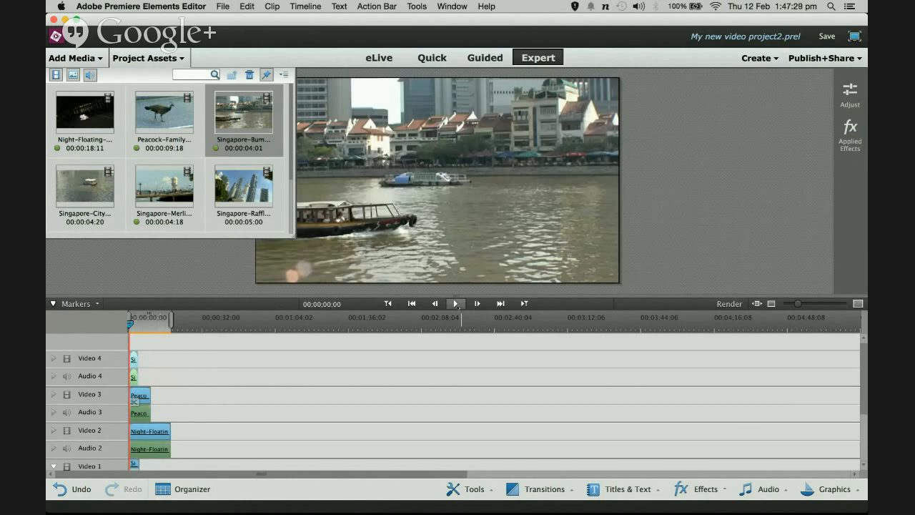
Step: Preview the bumboat clip from its start and bring the playhead back to 00;00;00;00
click(456, 304)
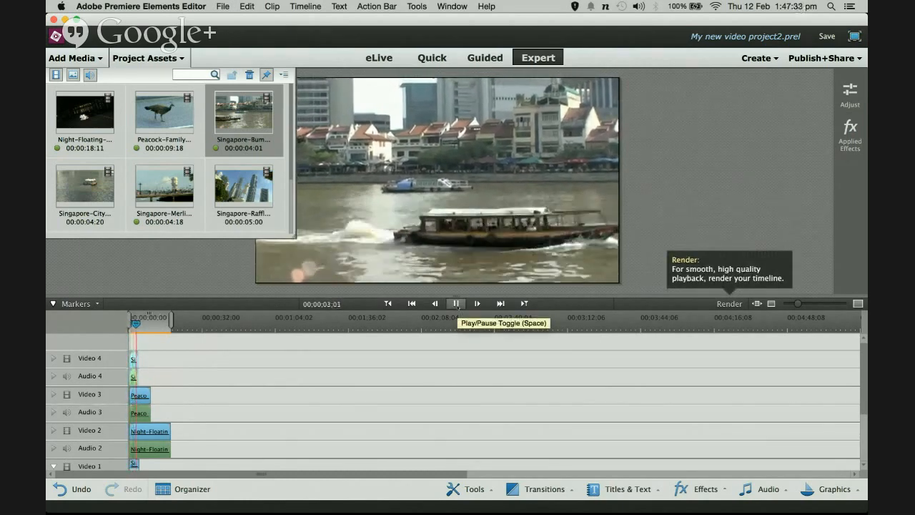
click(456, 304)
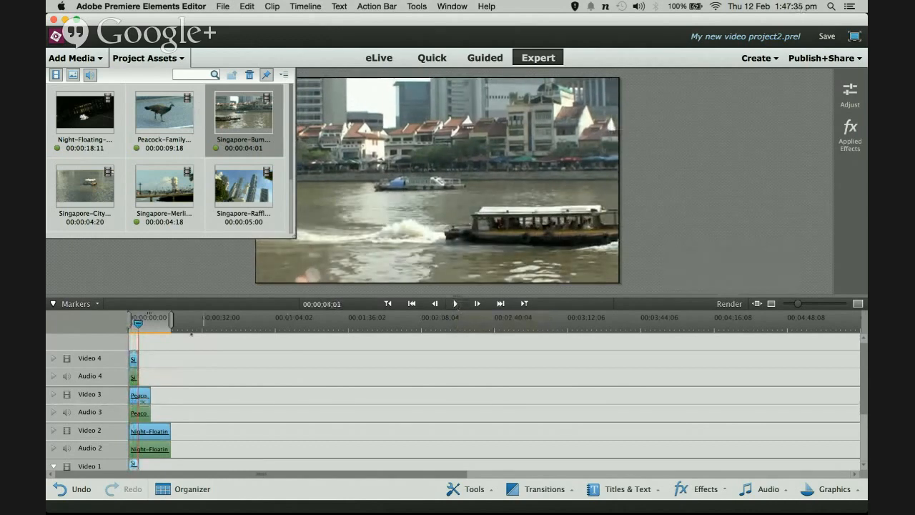
drag(138, 324, 129, 325)
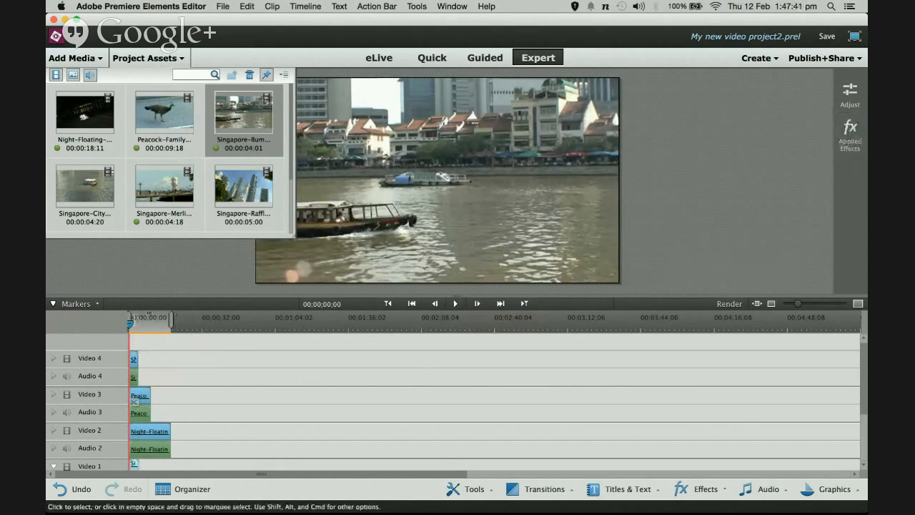
Step: Scale the Video 4 bumboat clip to 33.3 with Motion and move it directly beside the peacock clip, at position 1603.0, 175.0
click(133, 359)
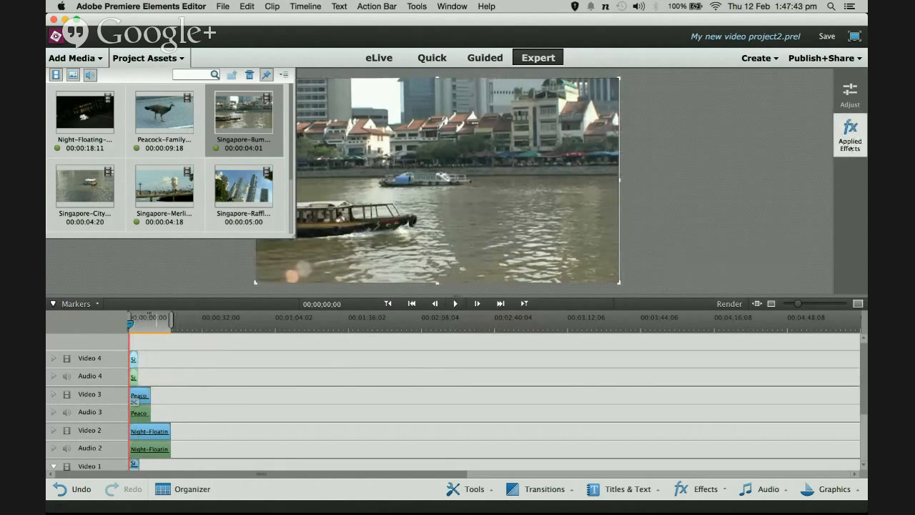
click(851, 132)
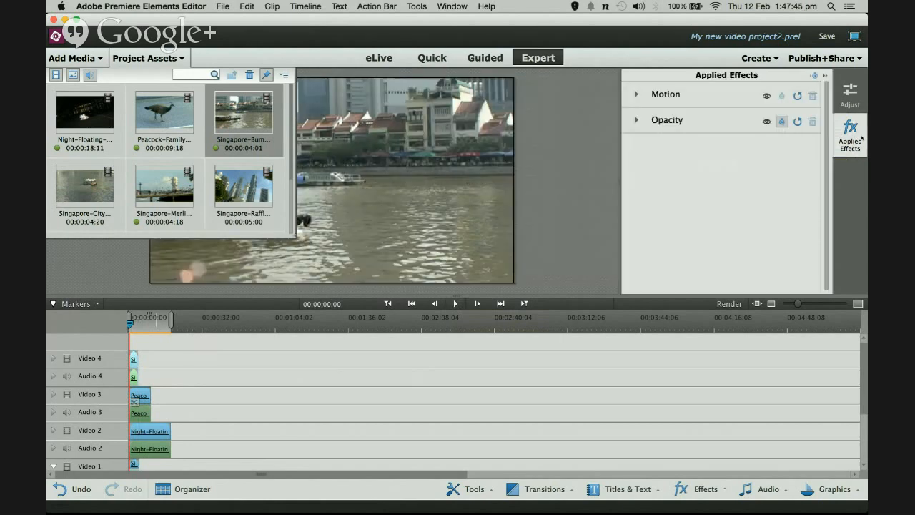
click(636, 95)
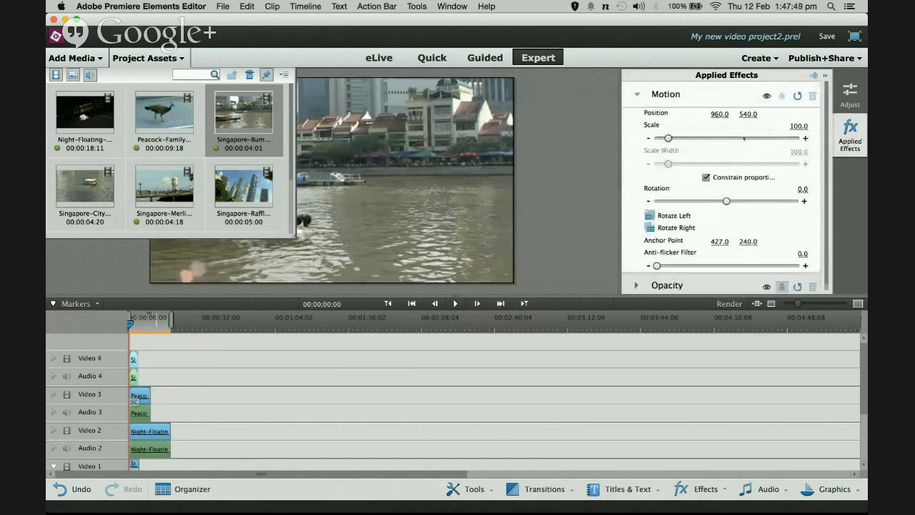
click(793, 125)
text(33.3)
key(Return)
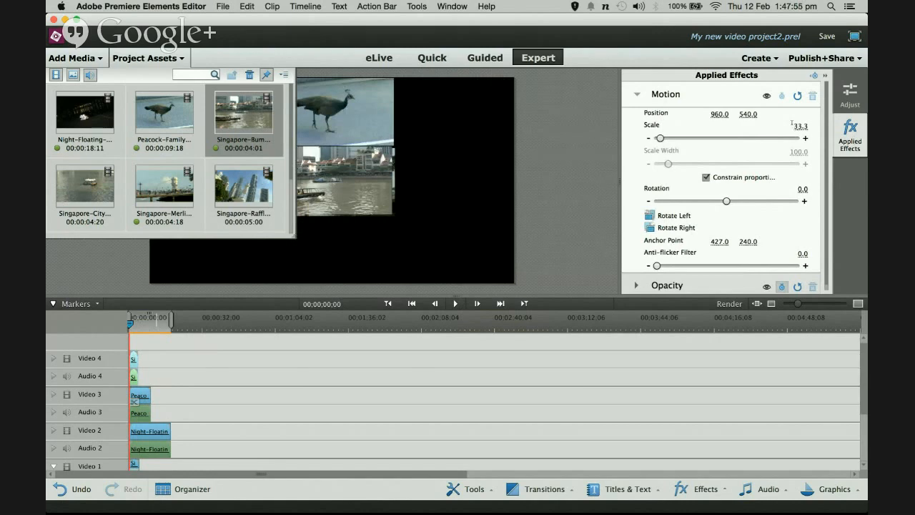
click(167, 60)
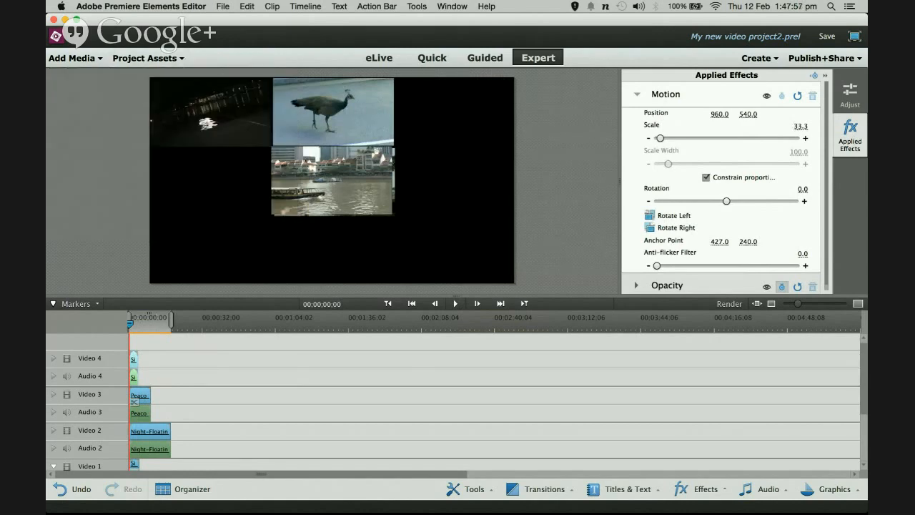
click(352, 172)
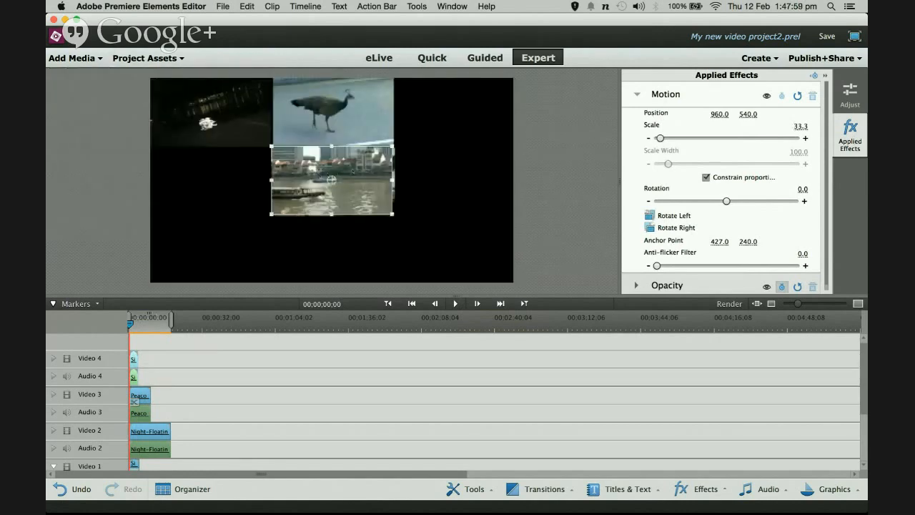
drag(359, 167, 476, 101)
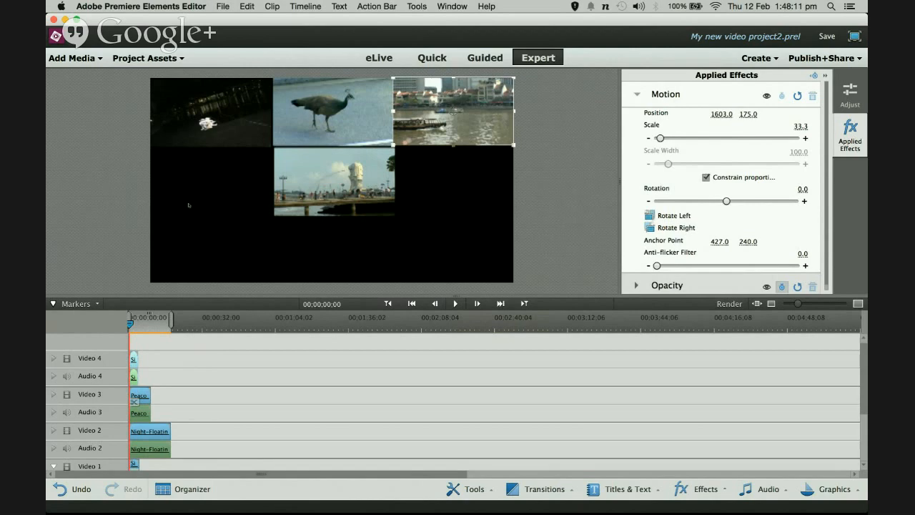
Step: Place the Singapore-City river boat clip from the project assets at the start of a new Video 5 track
click(154, 59)
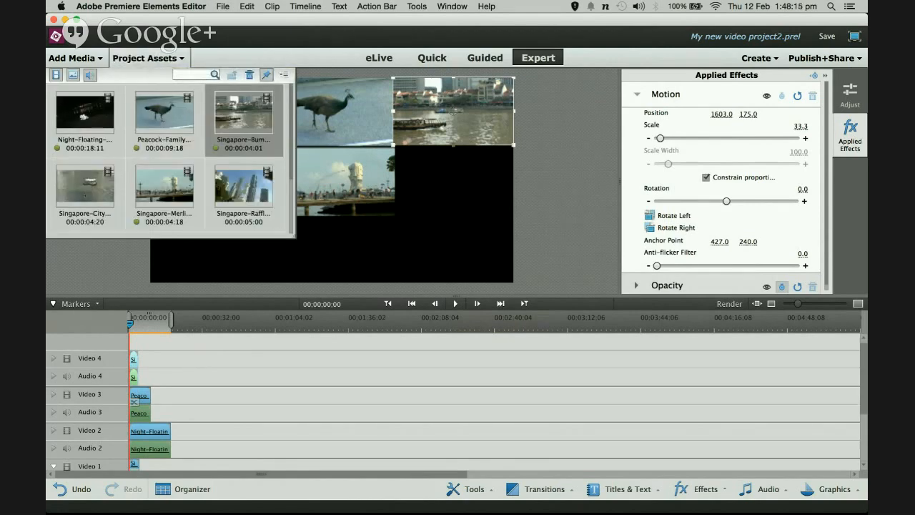
click(81, 192)
drag(90, 194, 132, 245)
mouse_move(139, 284)
mouse_down()
mouse_move(138, 352)
mouse_move(131, 344)
mouse_up()
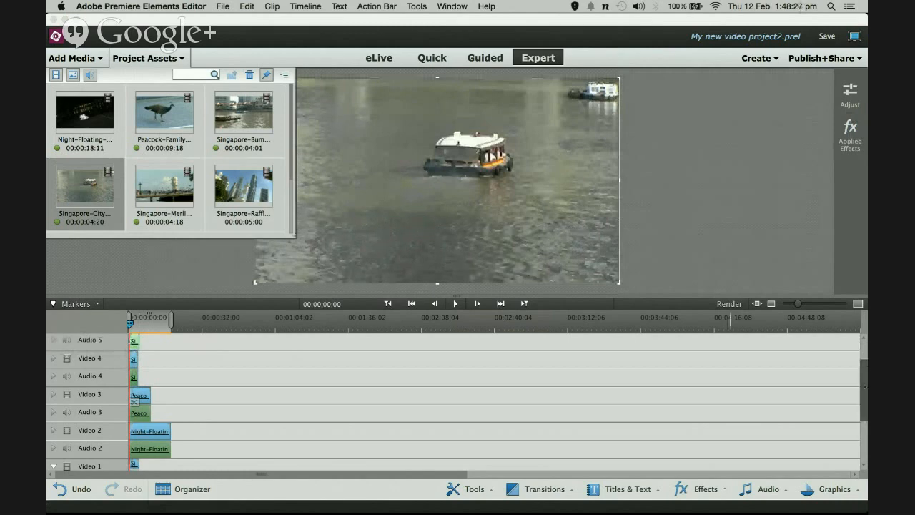
drag(864, 370, 865, 354)
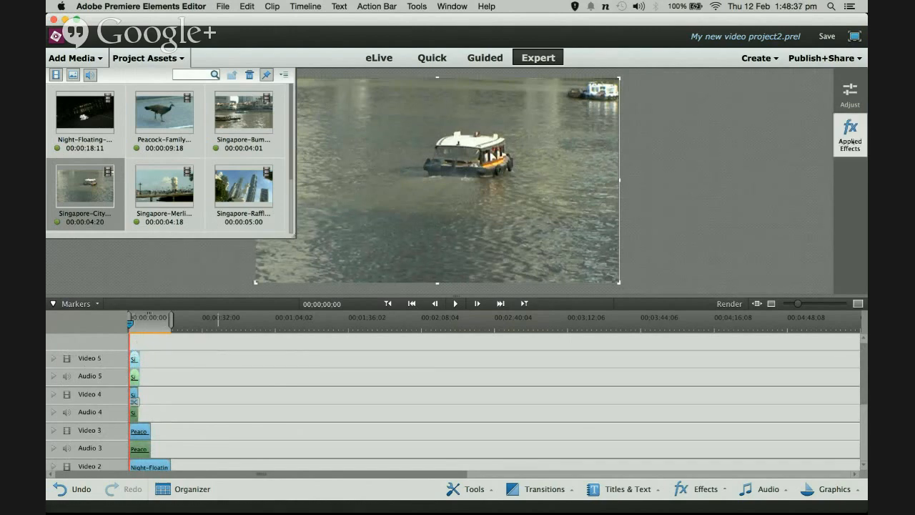
Step: Scale the Singapore-City clip to 33.3 with Motion and move it directly below the night-floating clip, at position 323.0, 549.1
click(844, 136)
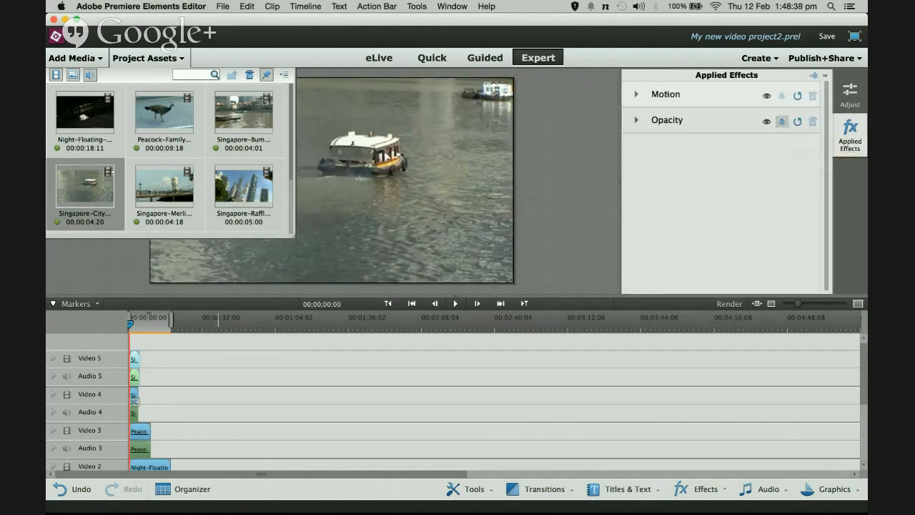
click(636, 93)
click(798, 126)
text(33.3)
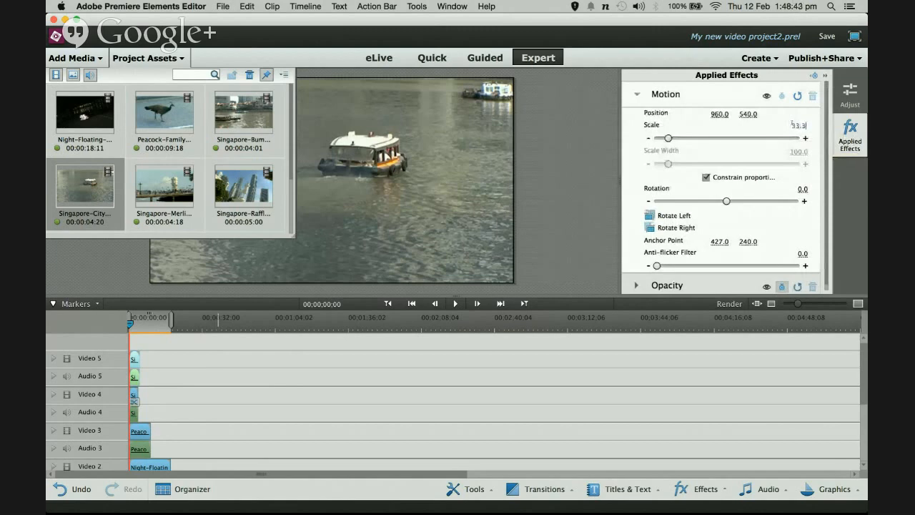
key(Return)
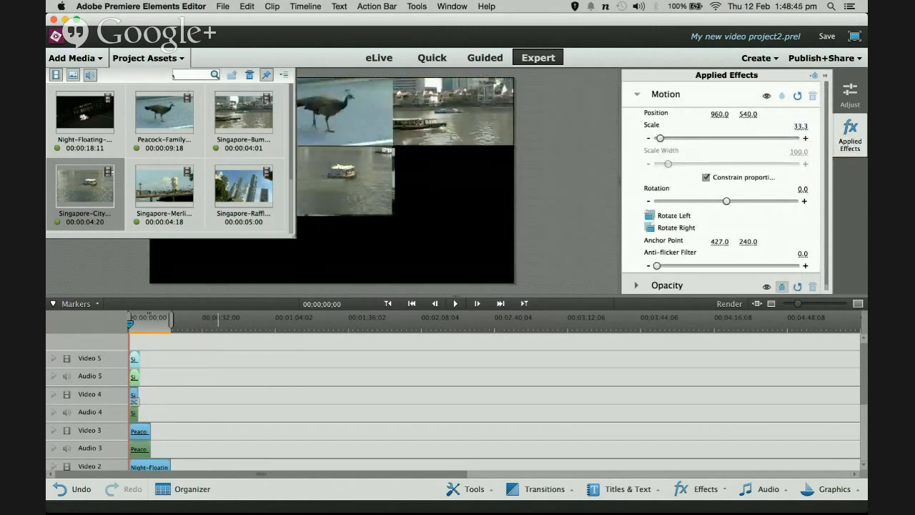
click(148, 58)
click(306, 184)
drag(306, 184, 184, 192)
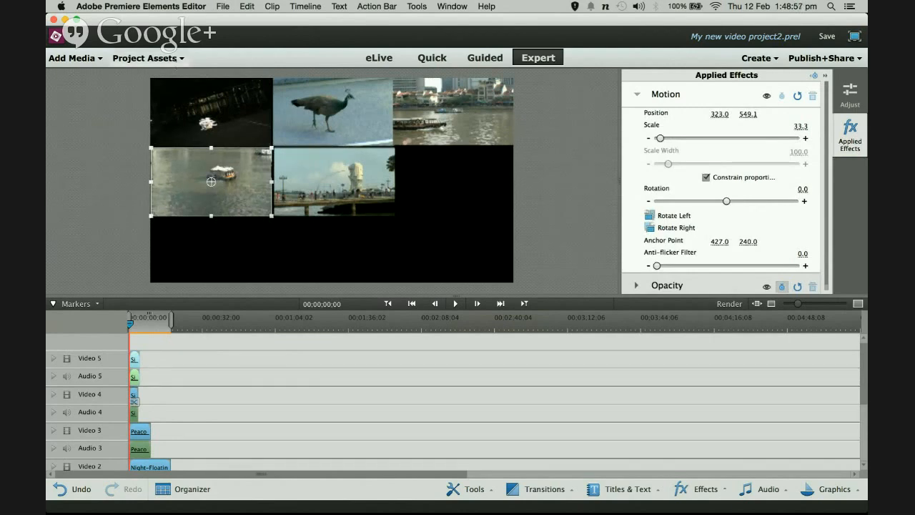
Step: Place the Singapore-Raffl... statue clip from the project assets at the start of a new Video 6 track, without applying Videomerge
click(164, 59)
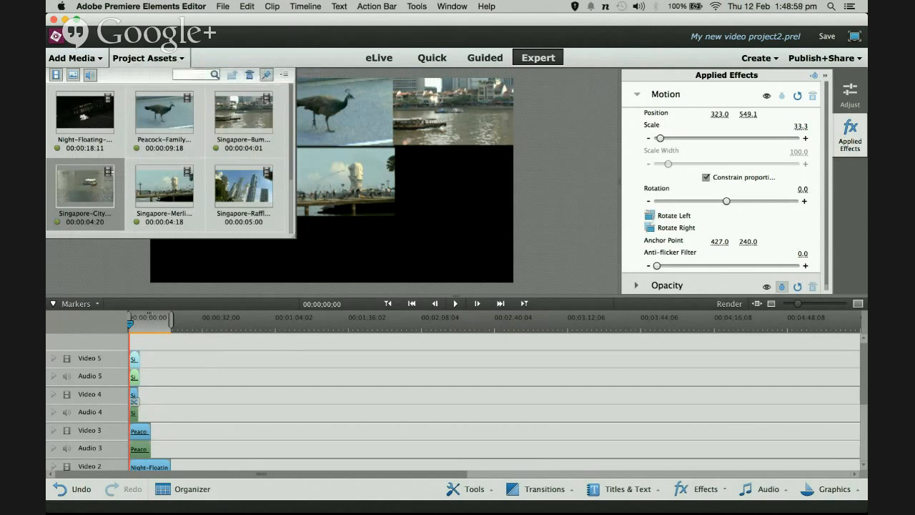
click(245, 184)
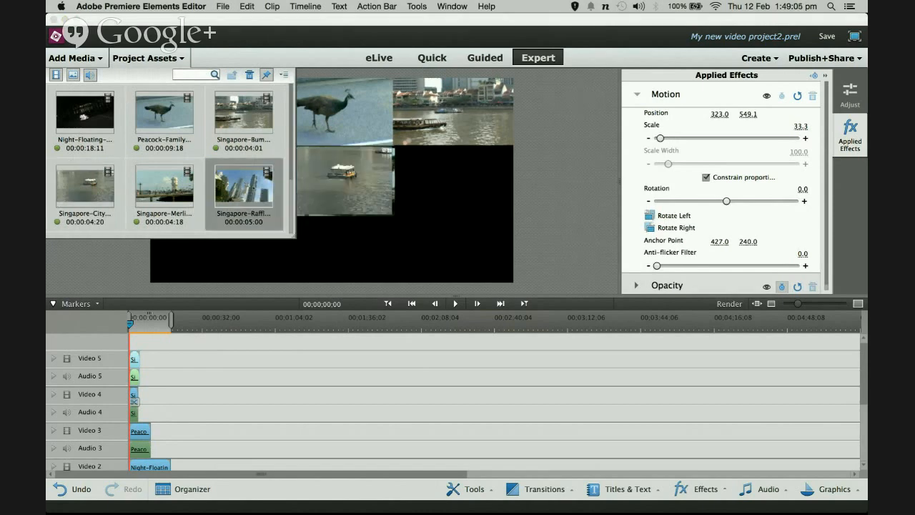
drag(245, 184, 132, 344)
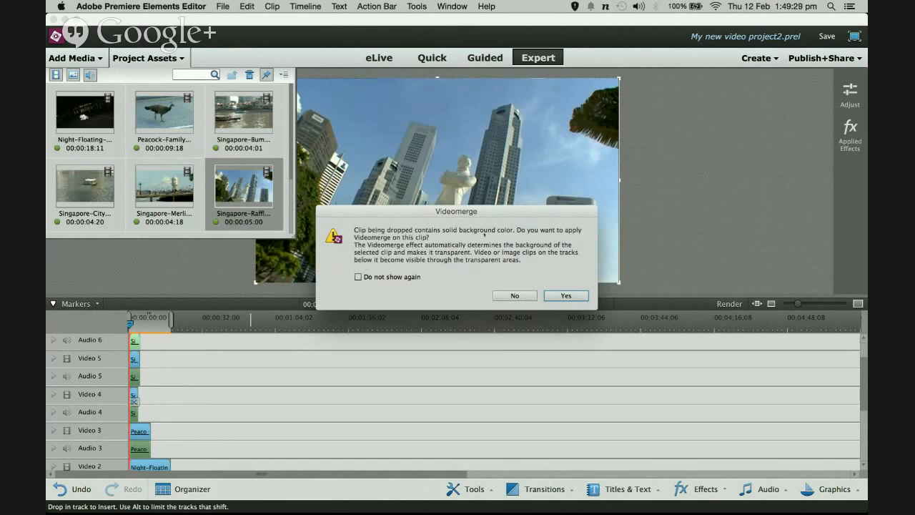
click(513, 296)
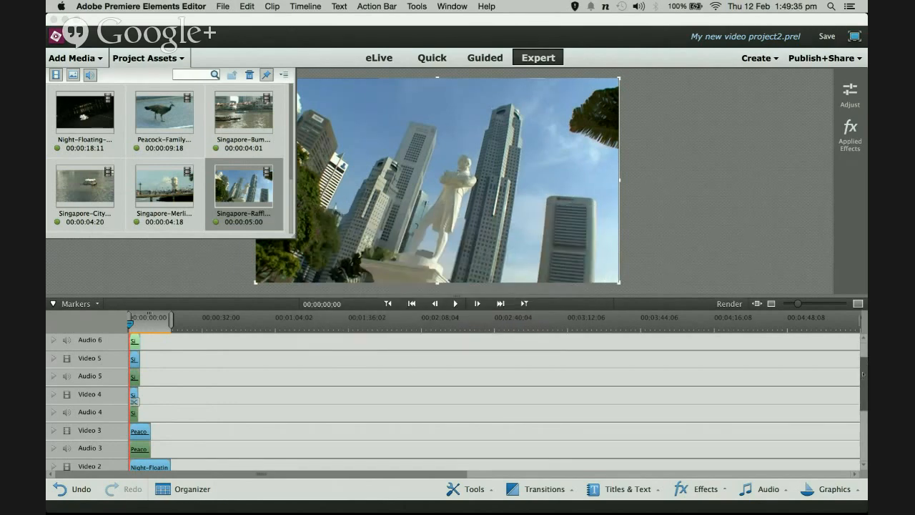
drag(863, 373, 865, 354)
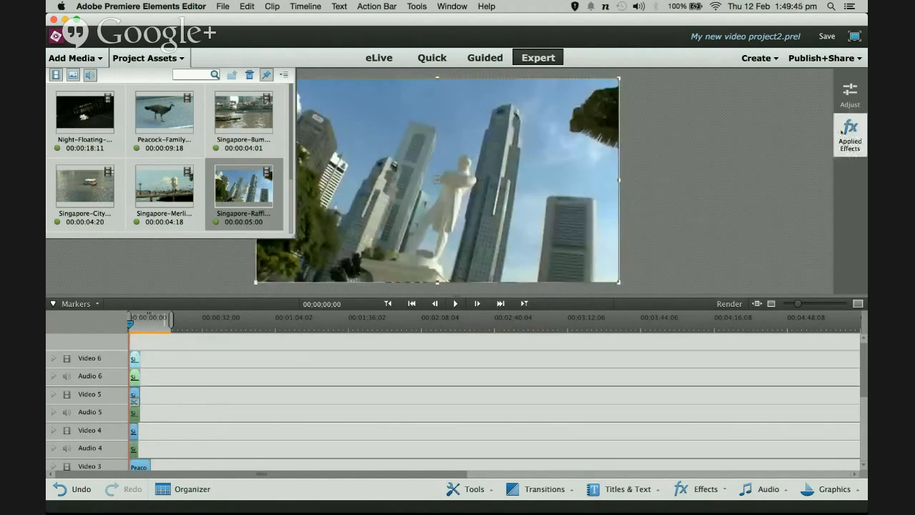
Step: Scale the statue clip to 33.3 with Motion, move it directly below the bumboat clip at position 1606.0, 543.0, and deselect it
click(850, 132)
click(669, 95)
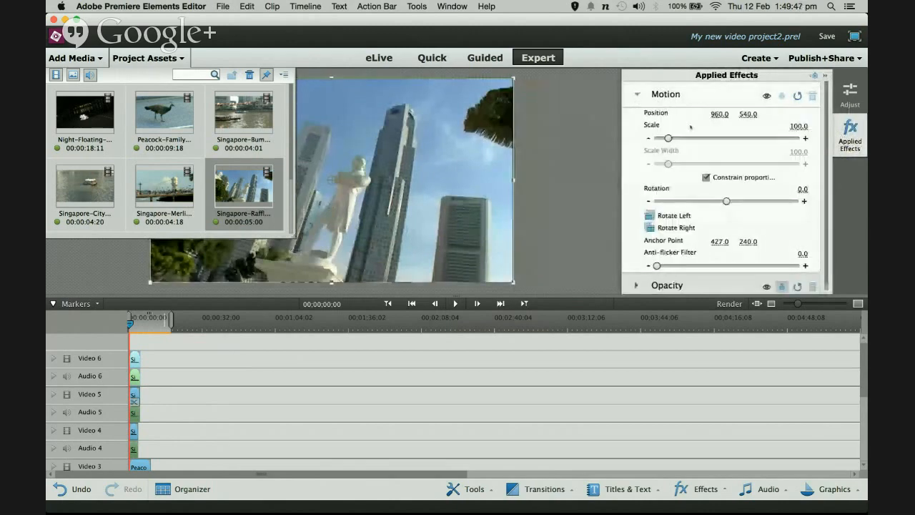
click(794, 126)
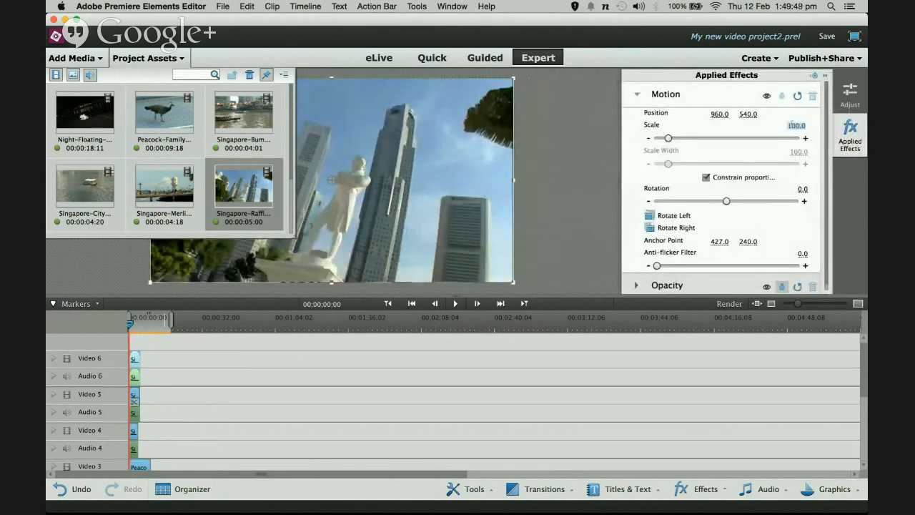
text(33.3)
key(Return)
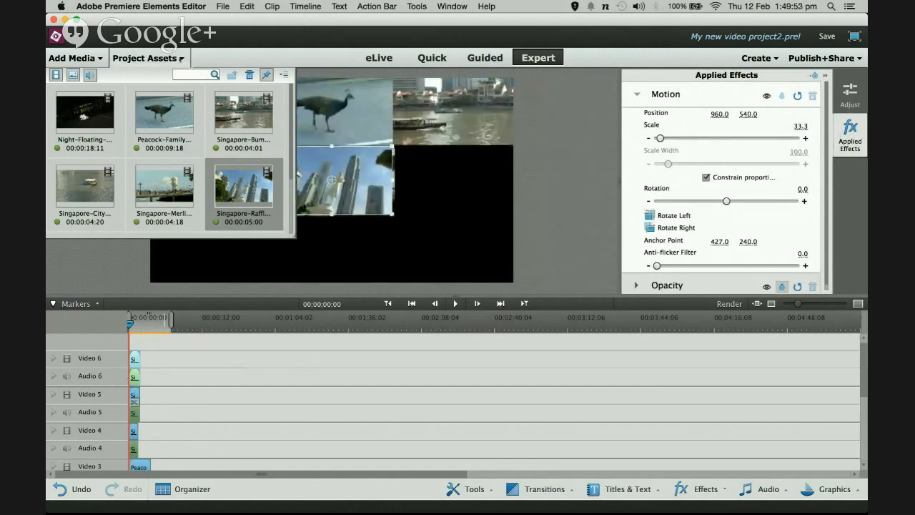
click(149, 58)
drag(333, 180, 457, 171)
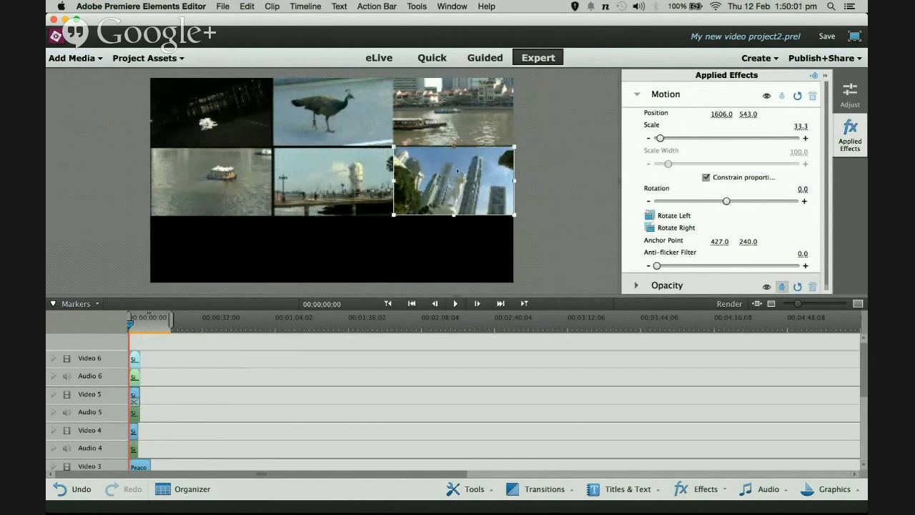
click(260, 255)
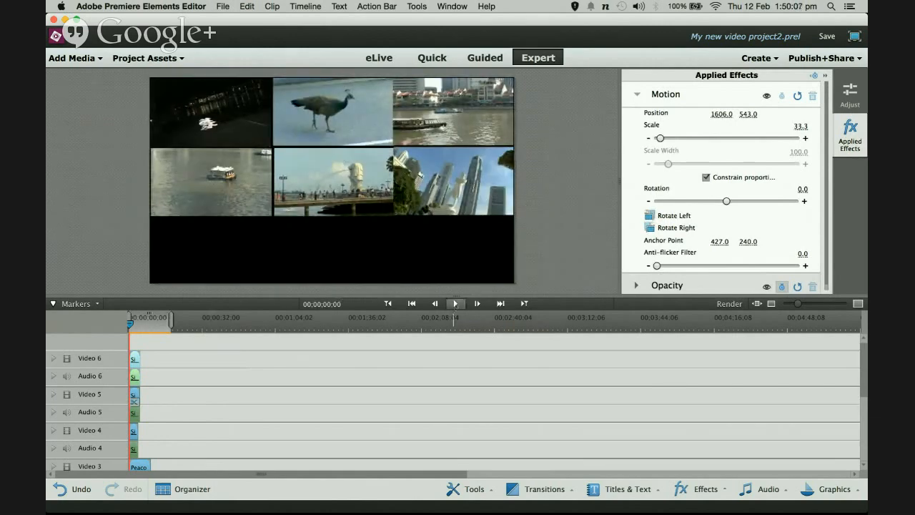
Step: Preview the six-clip arrangement from the start and return the playhead to 00;00;00;00
click(456, 304)
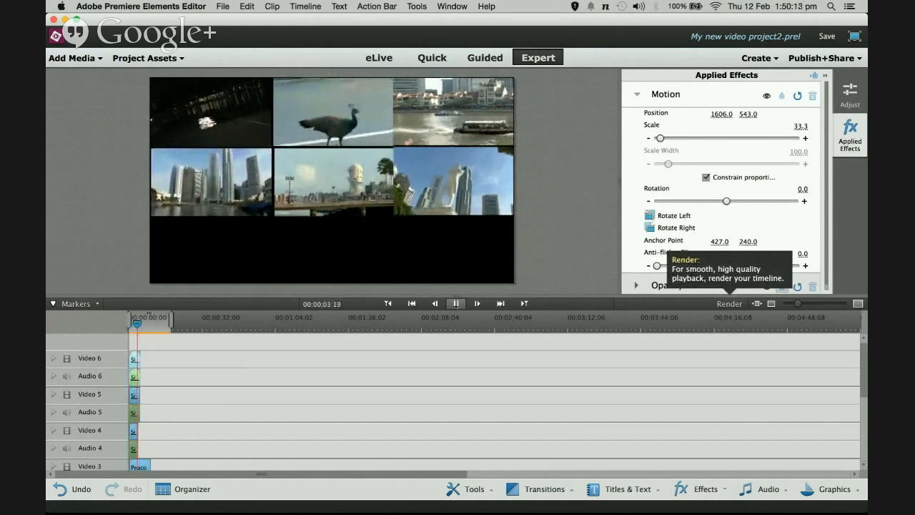
click(456, 306)
drag(138, 324, 130, 324)
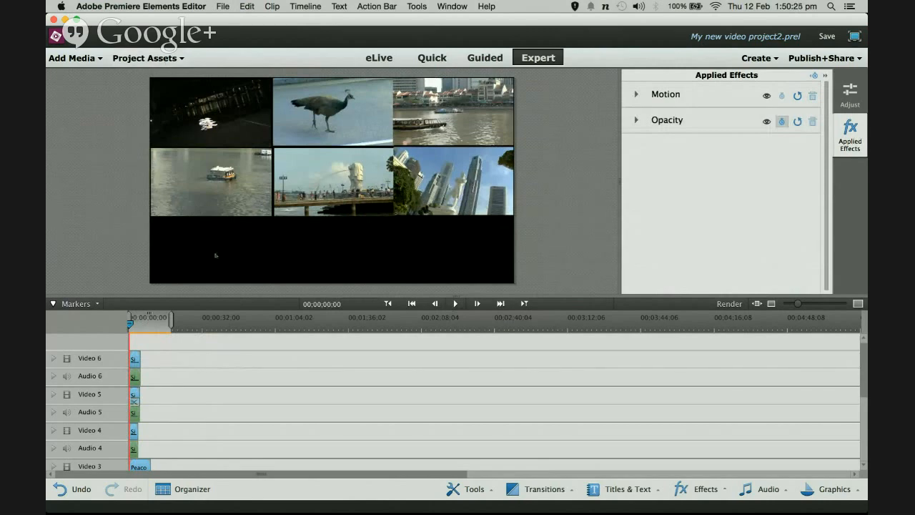
Step: Place the Sparkling-Sun-Reflection clip from the project assets at the start of a new Video 7 track
click(168, 60)
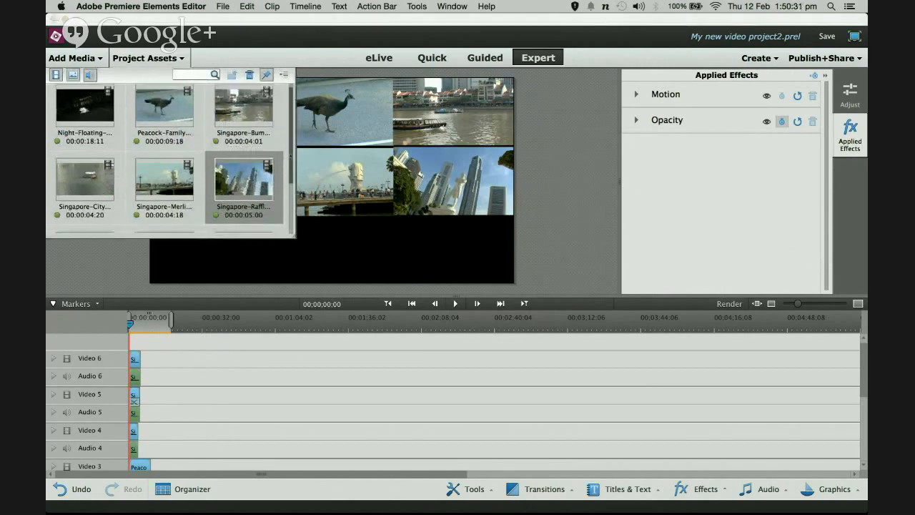
scroll(121, 221, down, 3)
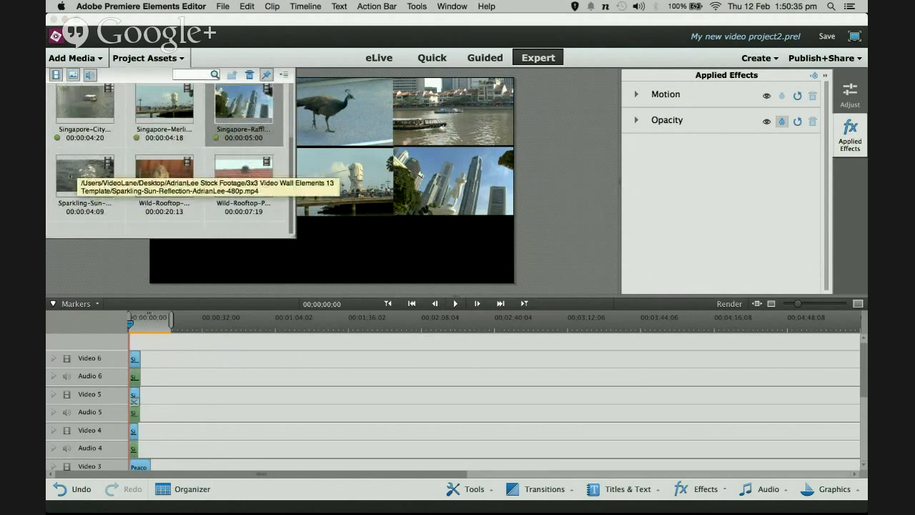
click(71, 176)
drag(90, 193, 129, 337)
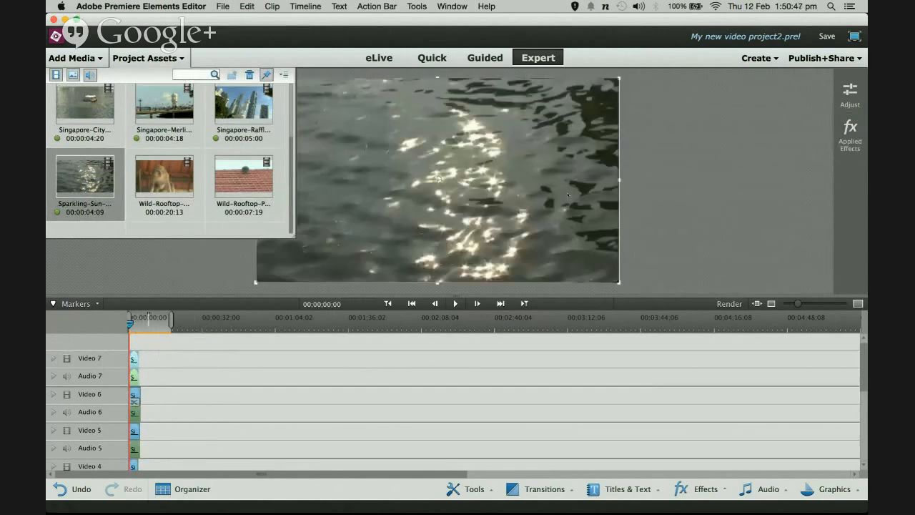
Step: Scale the Sparkling-Sun-Reflection clip to 33.3 with Motion and move it directly below the Singapore-City clip, at position 323.0, 899.0
click(850, 135)
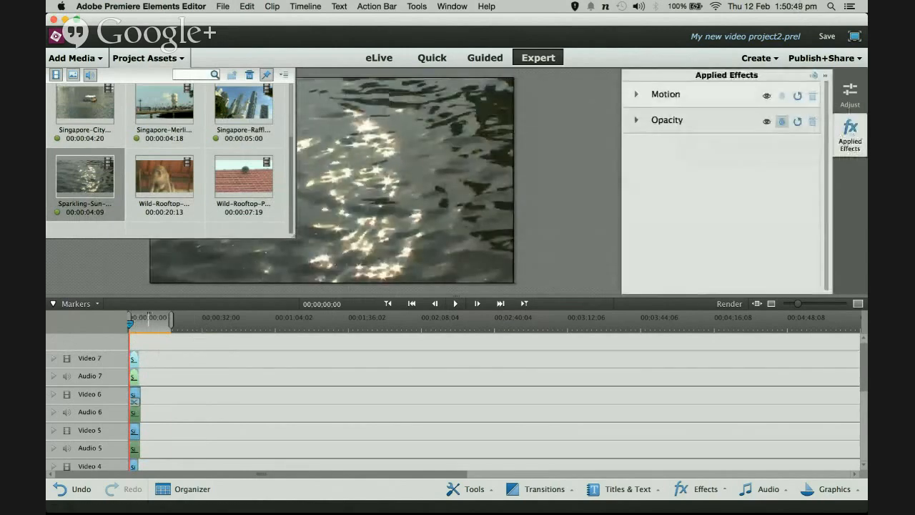
click(636, 95)
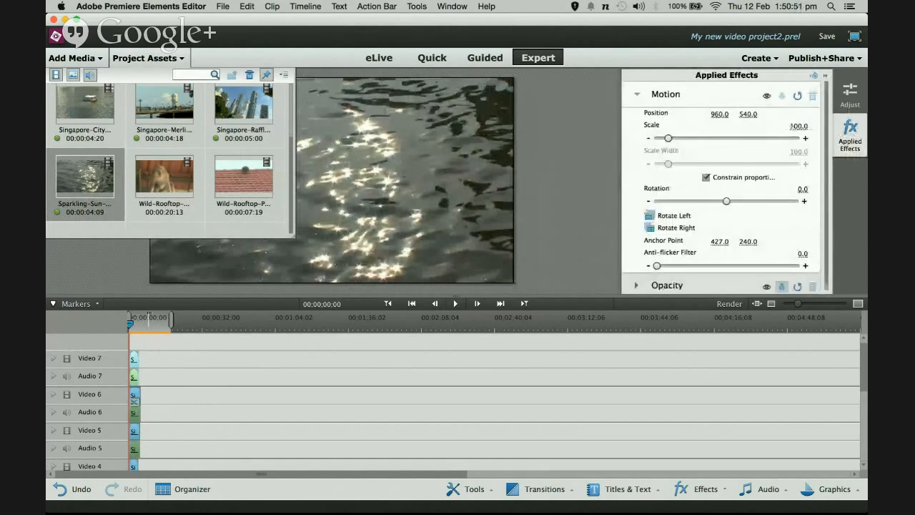
drag(794, 125, 699, 127)
key(Return)
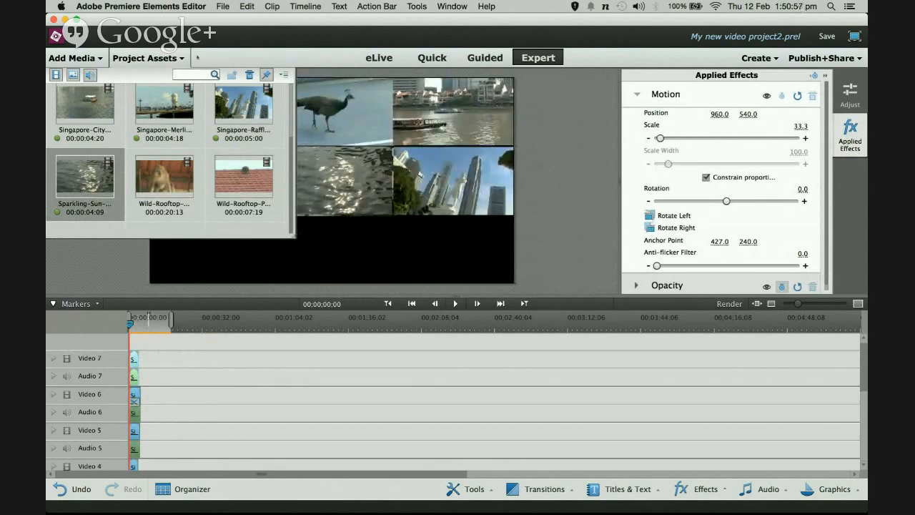
click(184, 62)
click(184, 60)
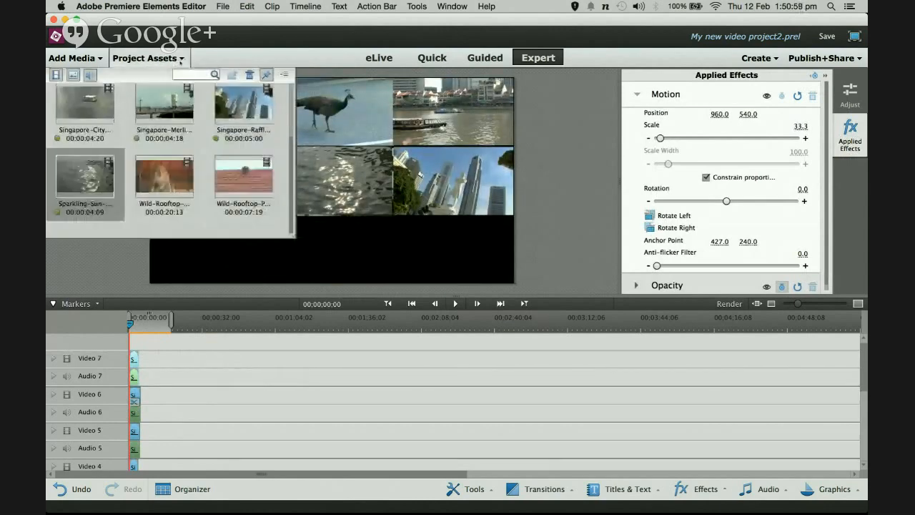
click(185, 60)
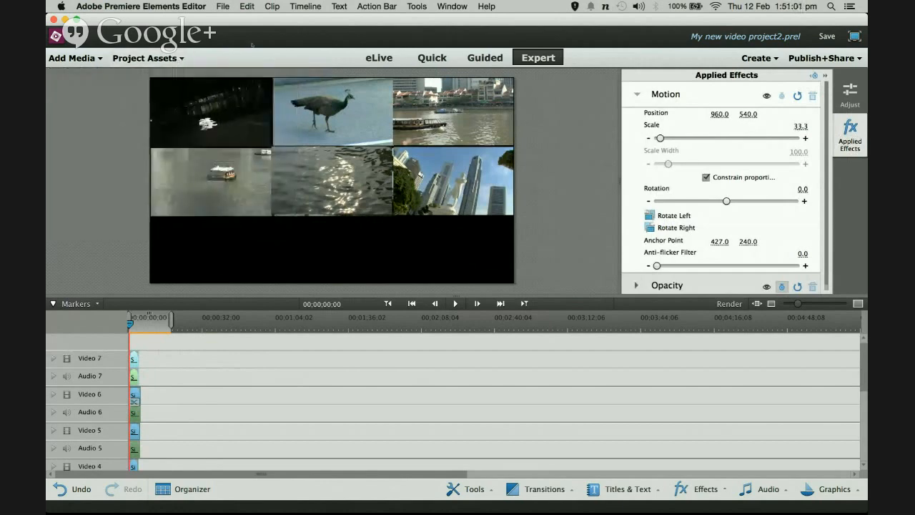
drag(356, 183, 235, 251)
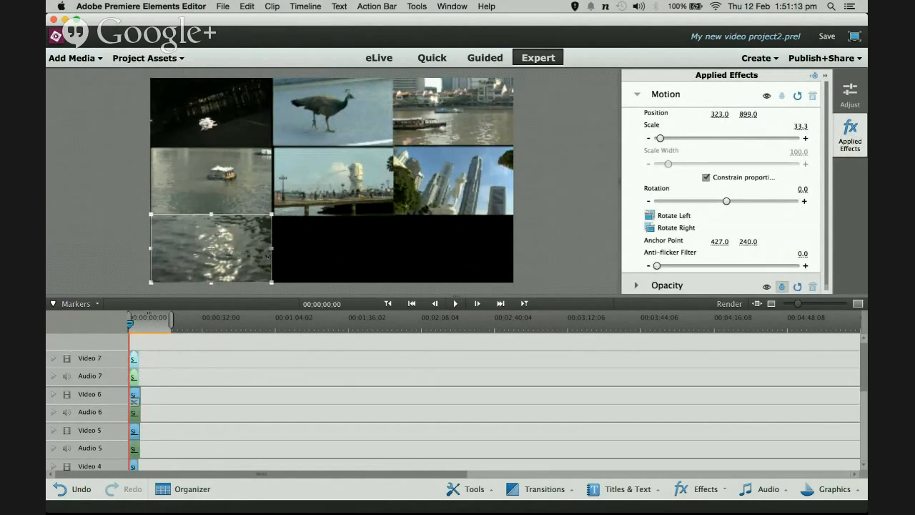
Step: Place the Wild-Rooftop-Monkeys clip from the project assets at the start of a new Video 8 track, declining Videomerge
click(175, 58)
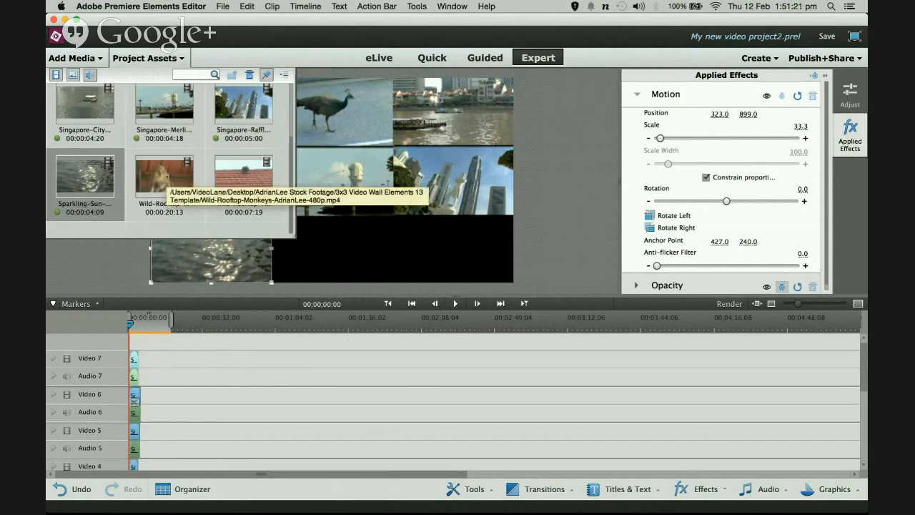
click(163, 178)
drag(164, 179, 132, 342)
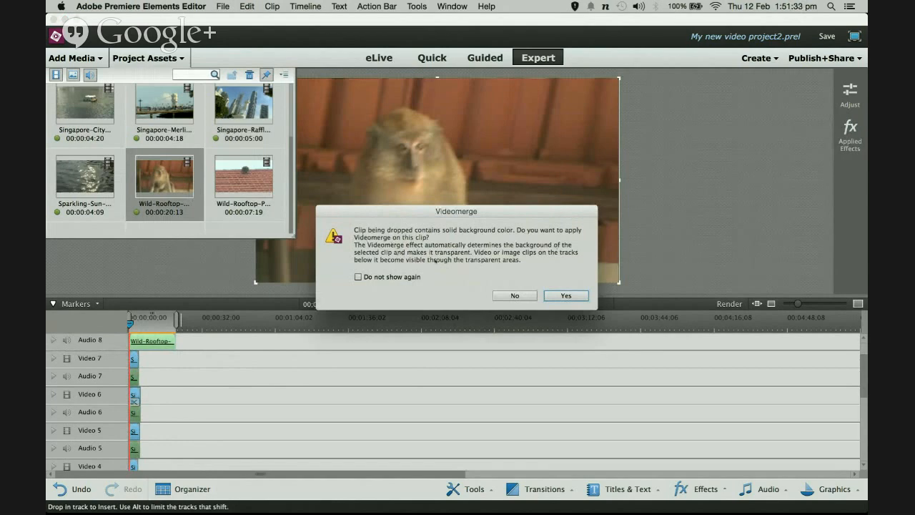
click(522, 295)
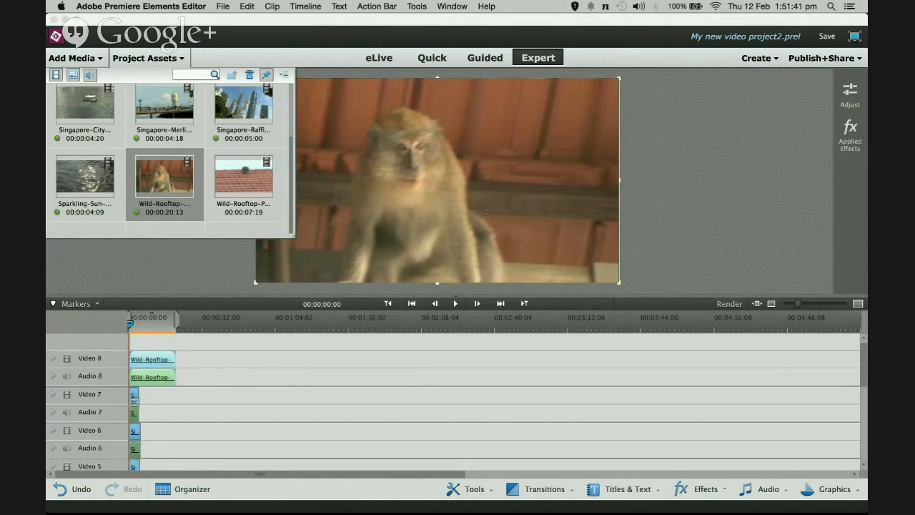
Step: Scale the Wild-Rooftop-Monkeys clip to 33.3 with Motion and move it directly below the Singapore-Merlion clip, at position 966.0, 886.9
click(849, 139)
click(637, 95)
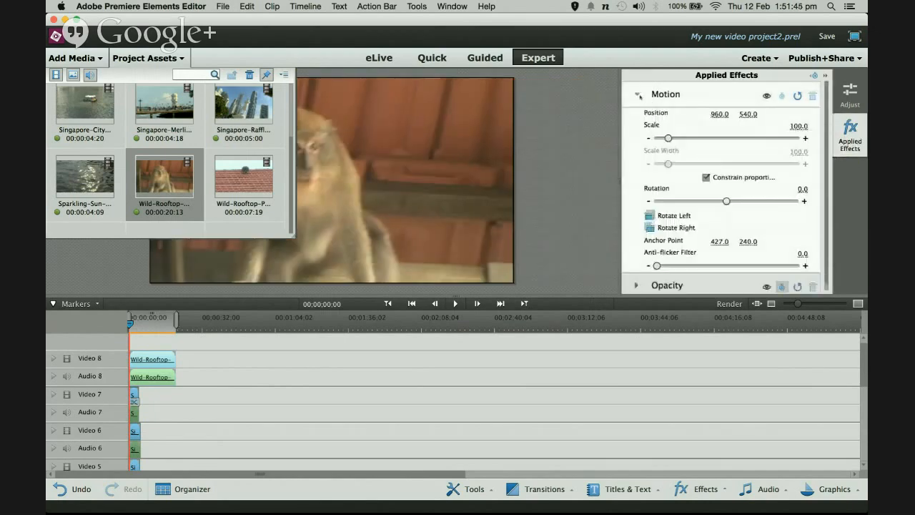
click(795, 126)
text(33.3)
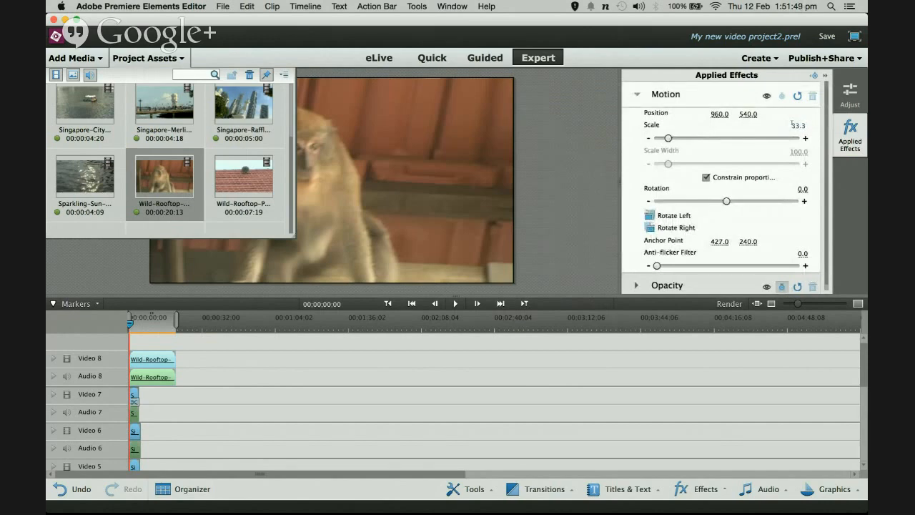
key(Return)
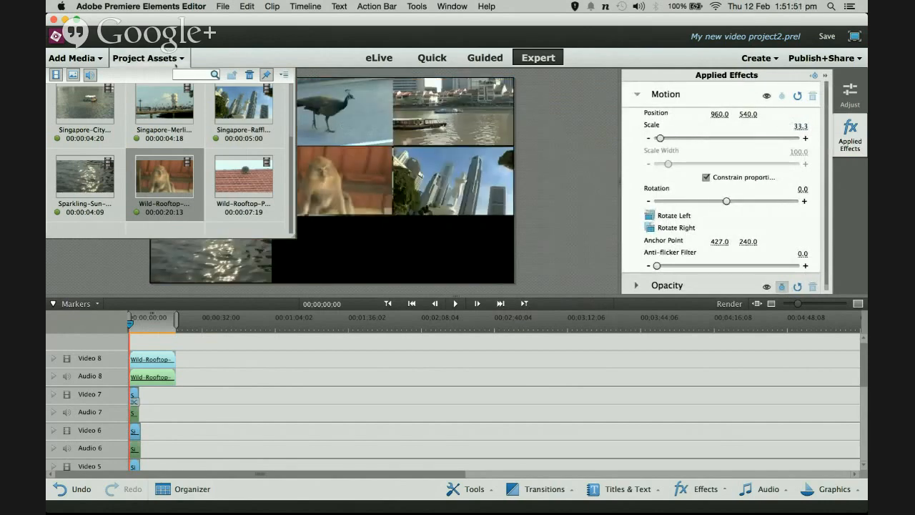
click(148, 58)
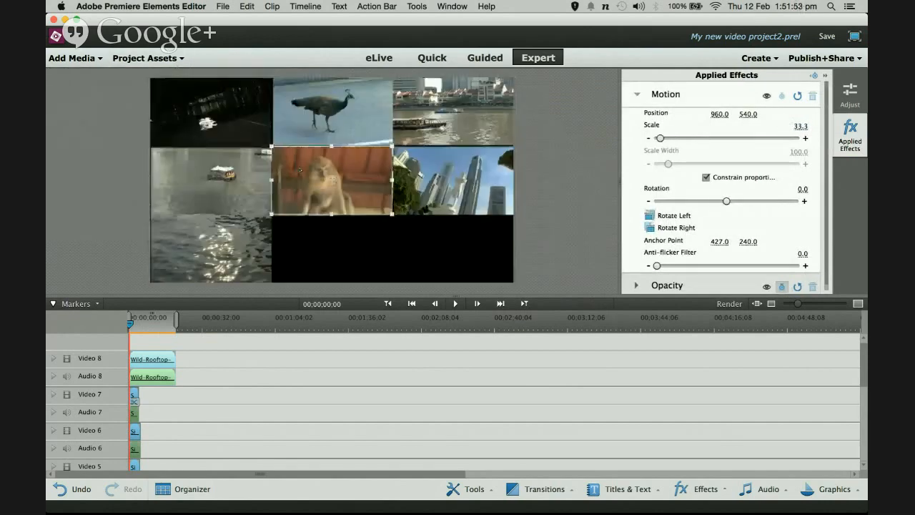
drag(300, 172, 301, 236)
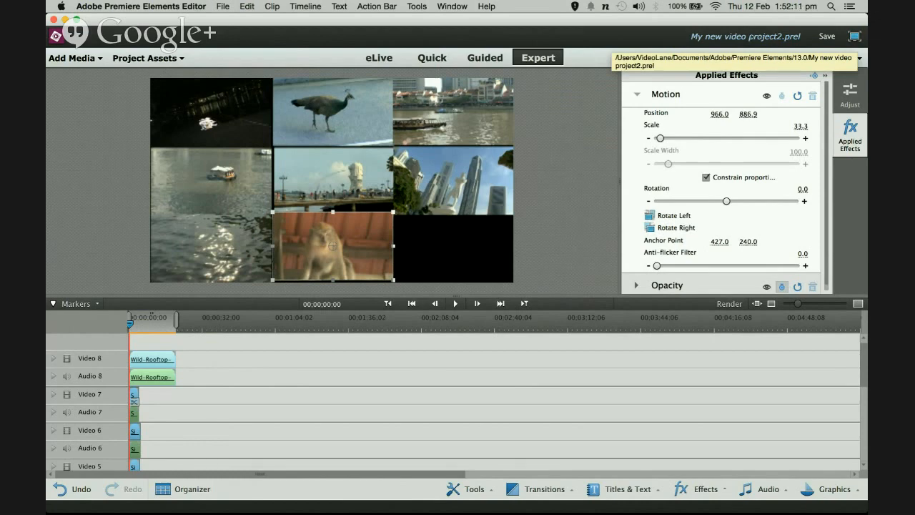
Step: Save the project as videowall.prel in the Stock Footage folder on the Desktop
click(826, 37)
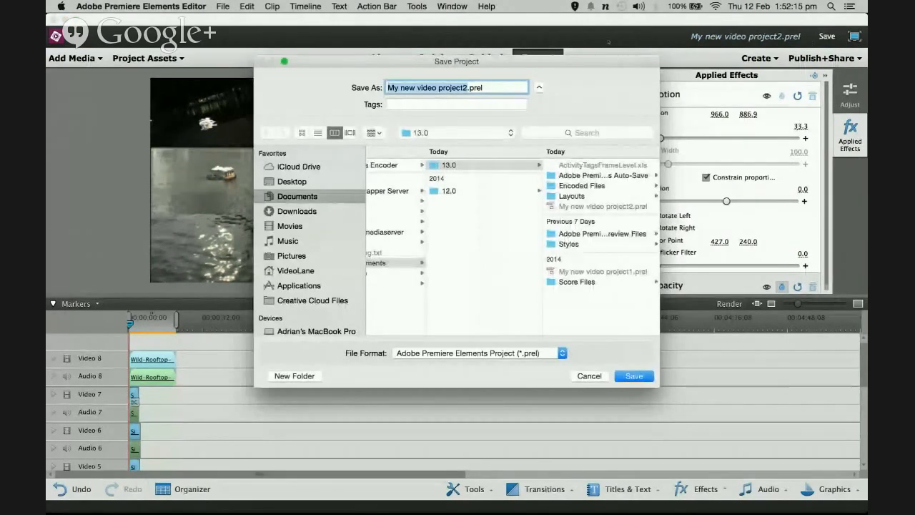
click(305, 196)
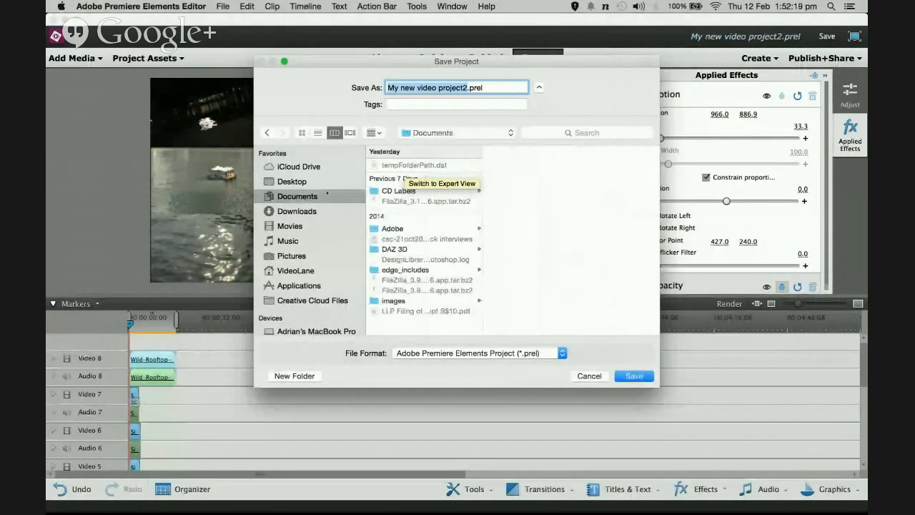
click(305, 183)
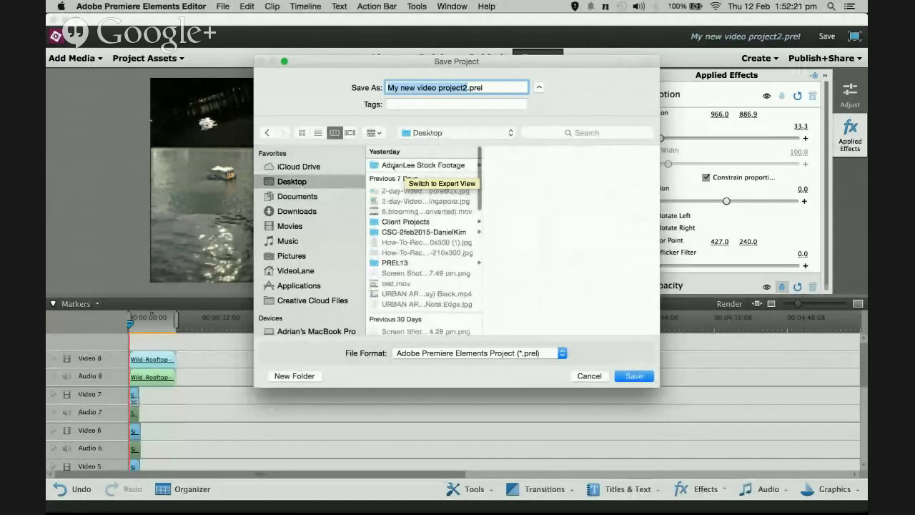
click(440, 166)
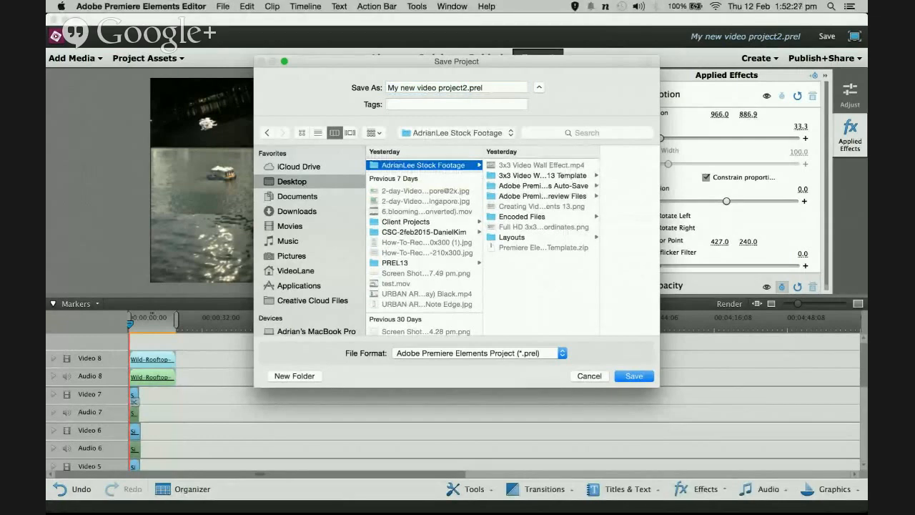
click(434, 88)
drag(433, 87, 381, 93)
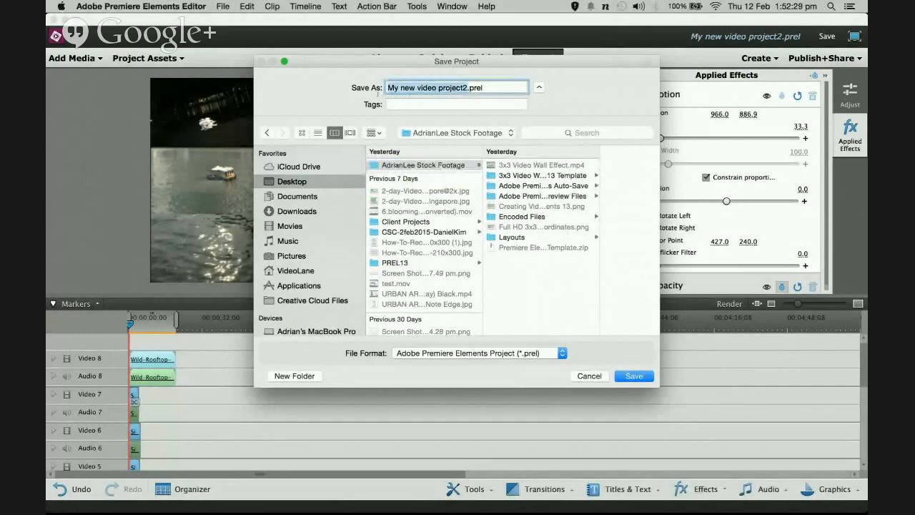
key(BackSpace)
text(videowall)
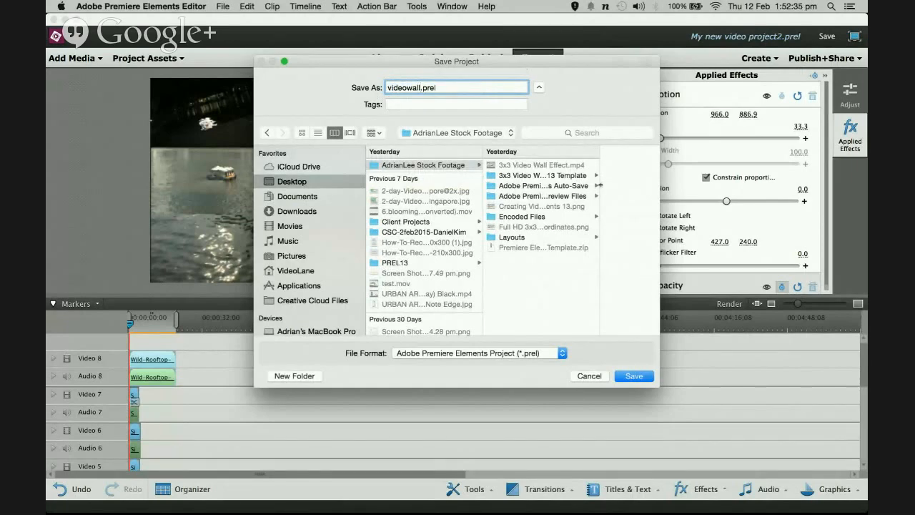
click(639, 376)
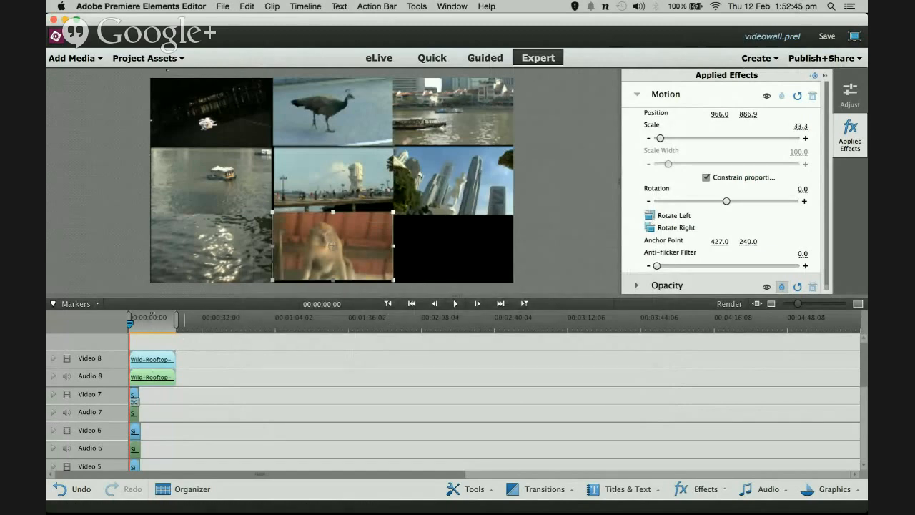
Step: Place the Wild-Rooftop-Peacock clip from the project assets at the start of a new Video 9 track, declining Videomerge
click(157, 59)
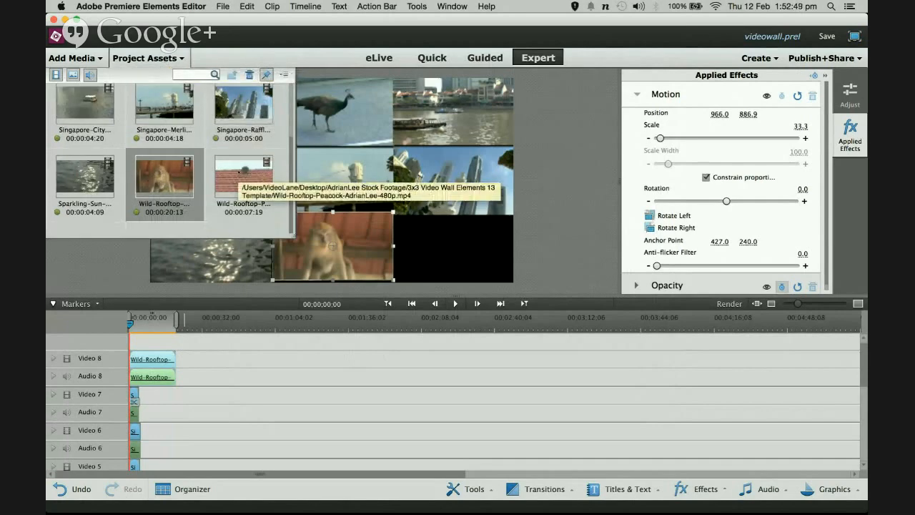
click(253, 187)
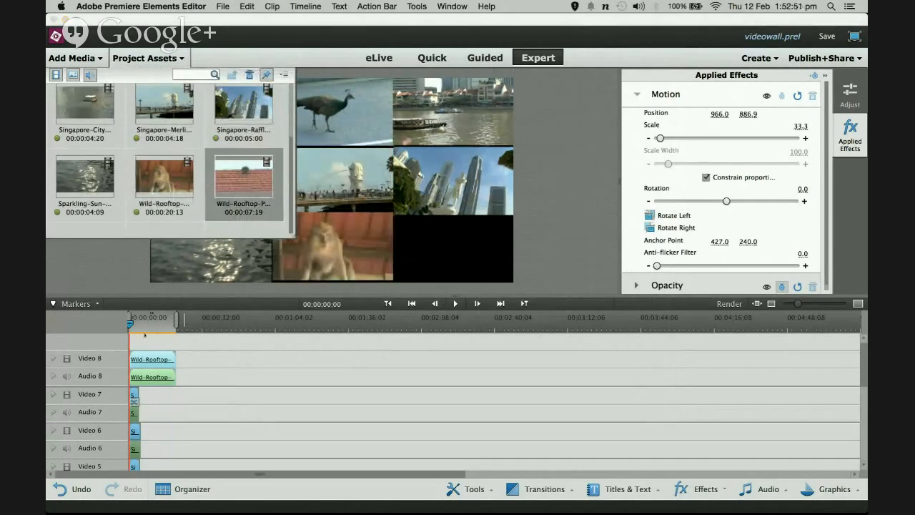
drag(144, 333, 129, 344)
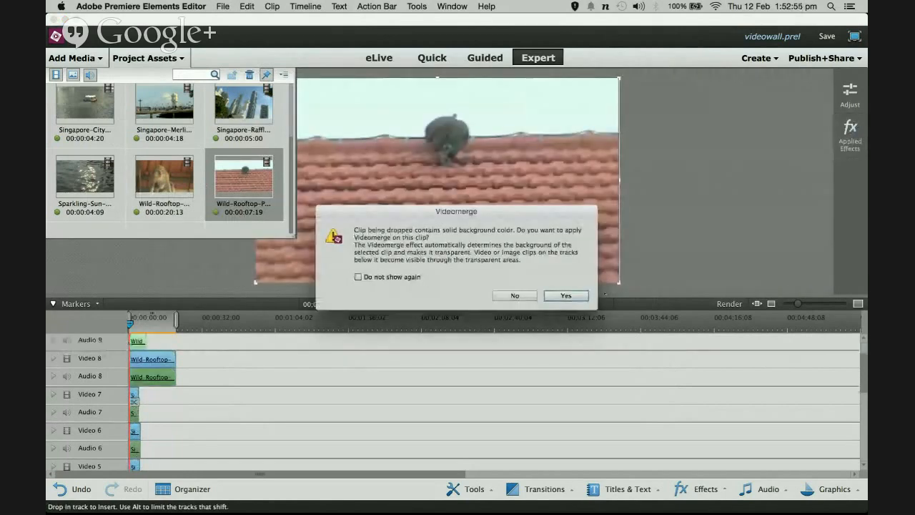
click(545, 295)
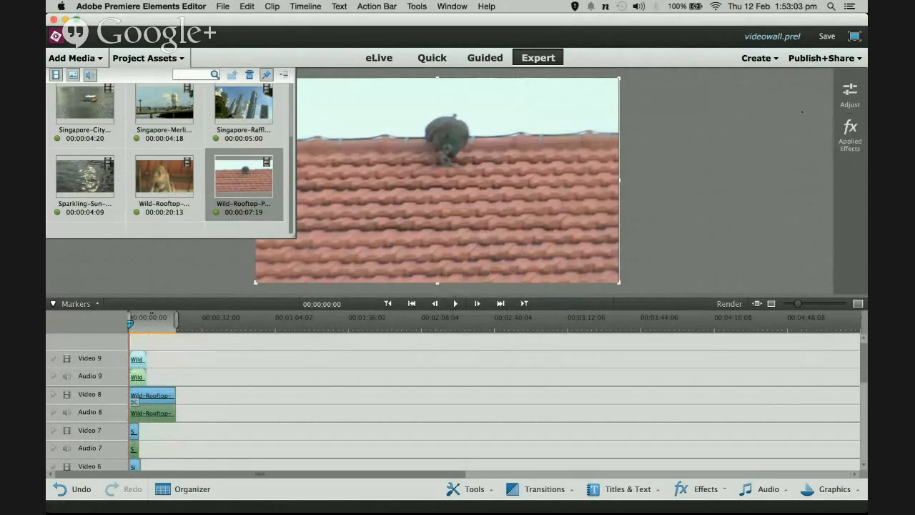
Step: Scale the Wild-Rooftop-Peacock clip to 33.3 with Motion and move it directly below the Singapore-Raffles clip, at position 1603.0, 883.9
click(851, 136)
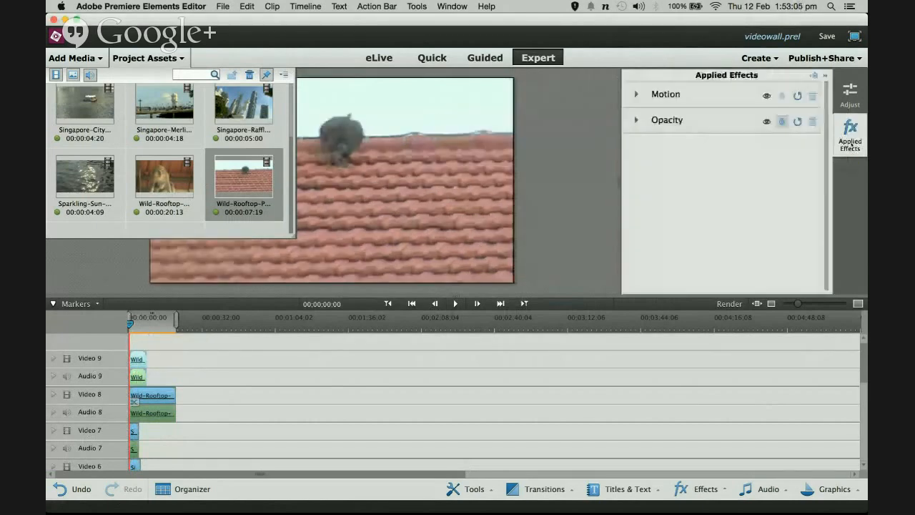
click(649, 94)
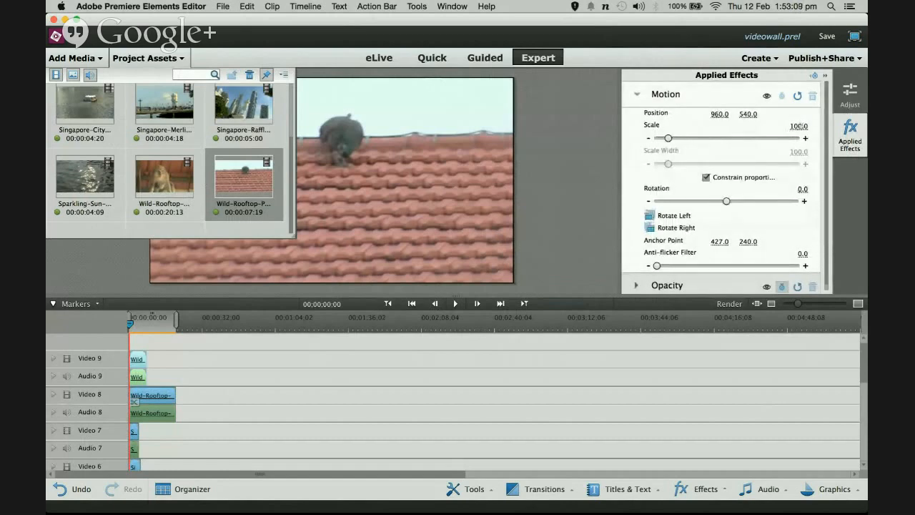
click(794, 126)
text(33.3)
key(Return)
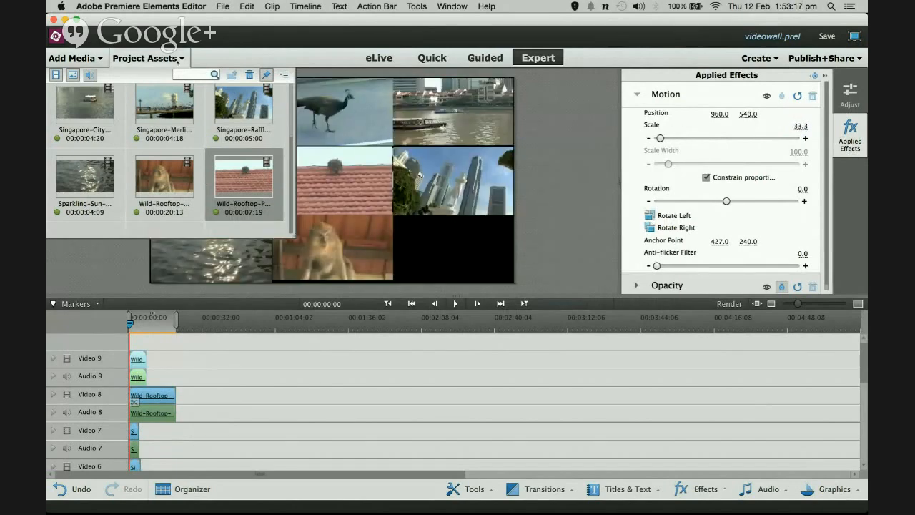
click(148, 58)
click(326, 190)
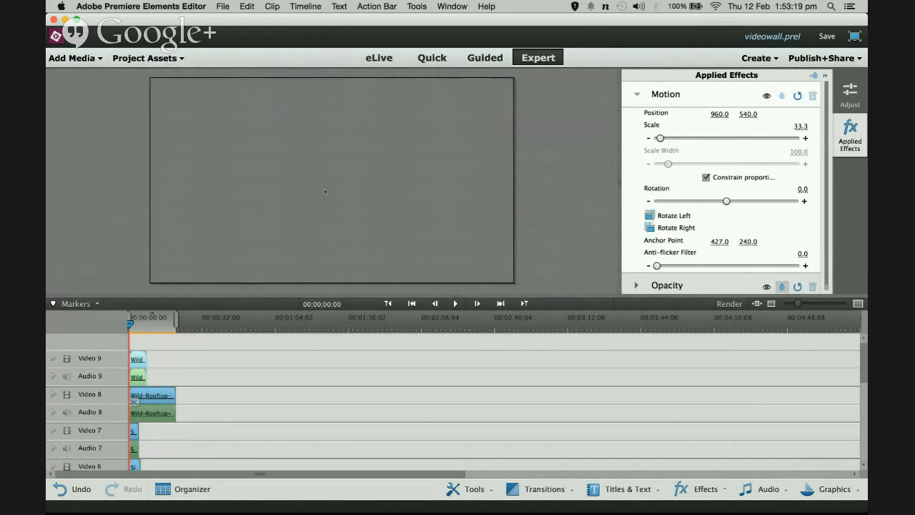
drag(305, 188, 424, 252)
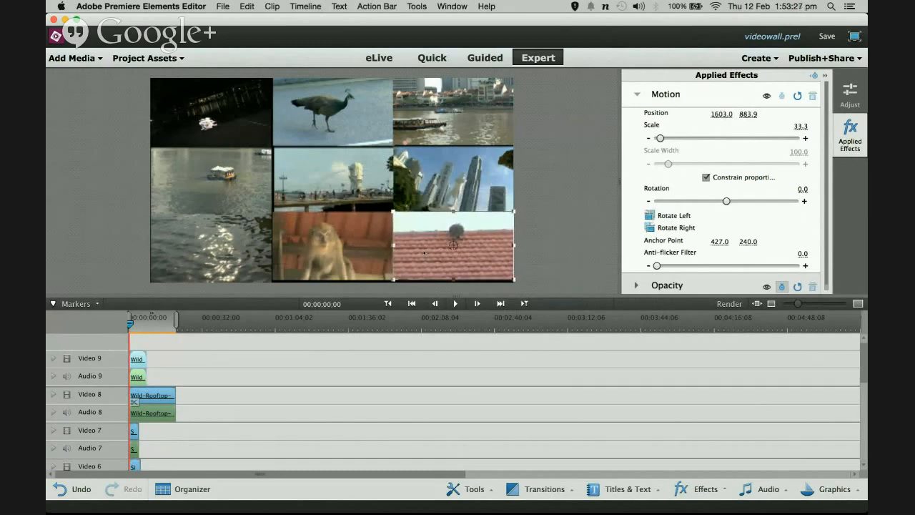
Step: Preview the complete nine-clip video wall from the start, replaying it from 00;00;00;00
click(456, 303)
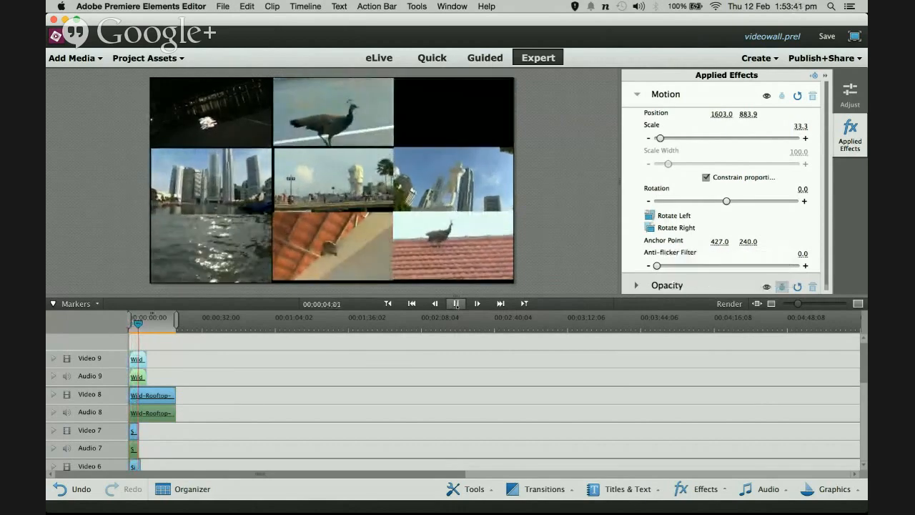
click(454, 245)
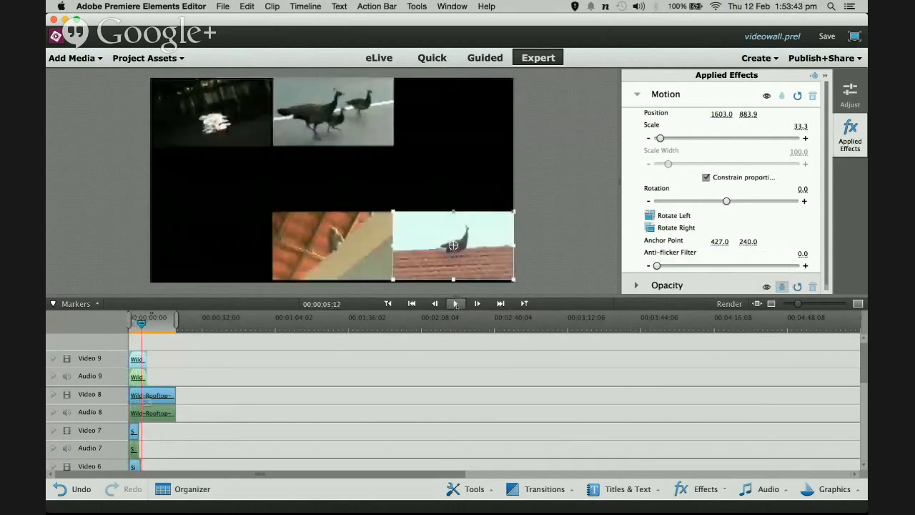
key(Home)
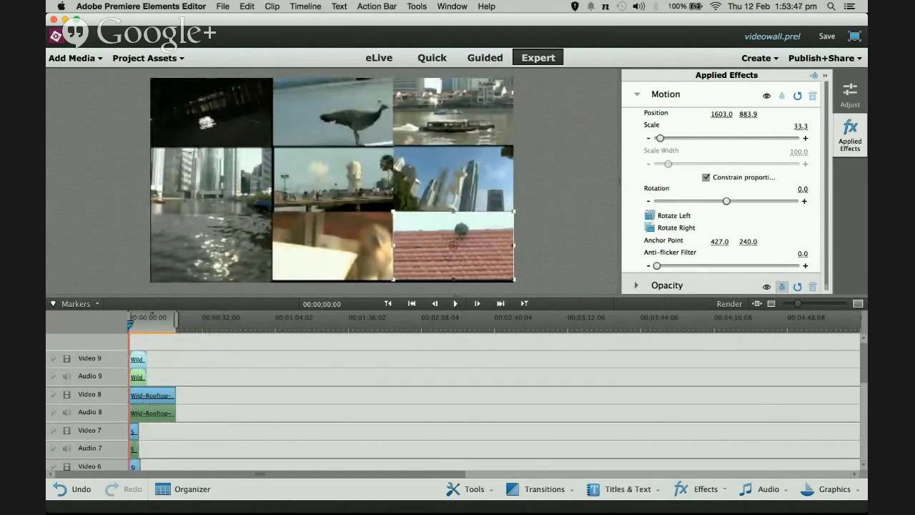
key(space)
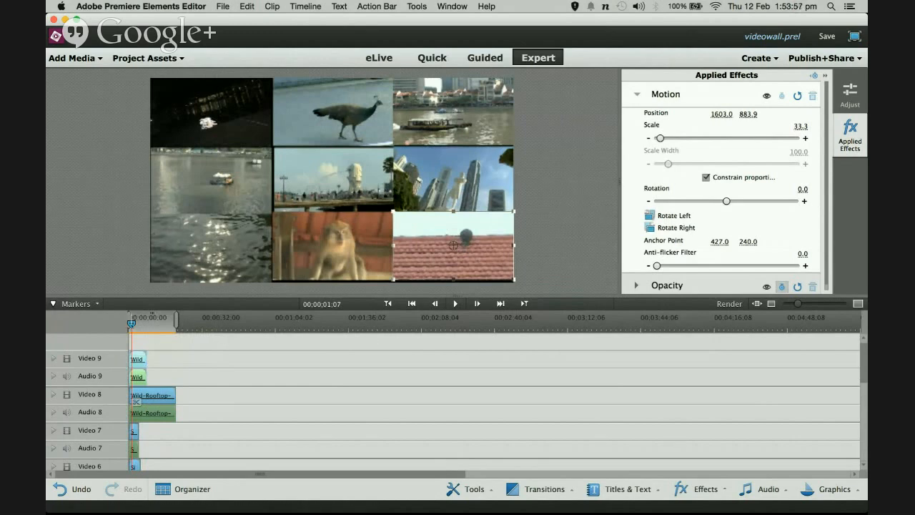
mouse_move(131, 325)
mouse_down()
mouse_move(146, 325)
mouse_move(130, 326)
mouse_up()
click(458, 305)
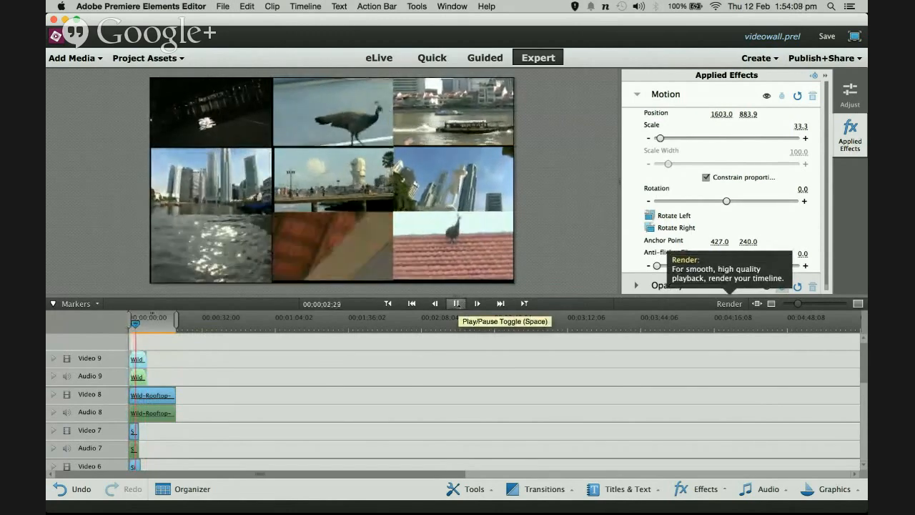
click(456, 303)
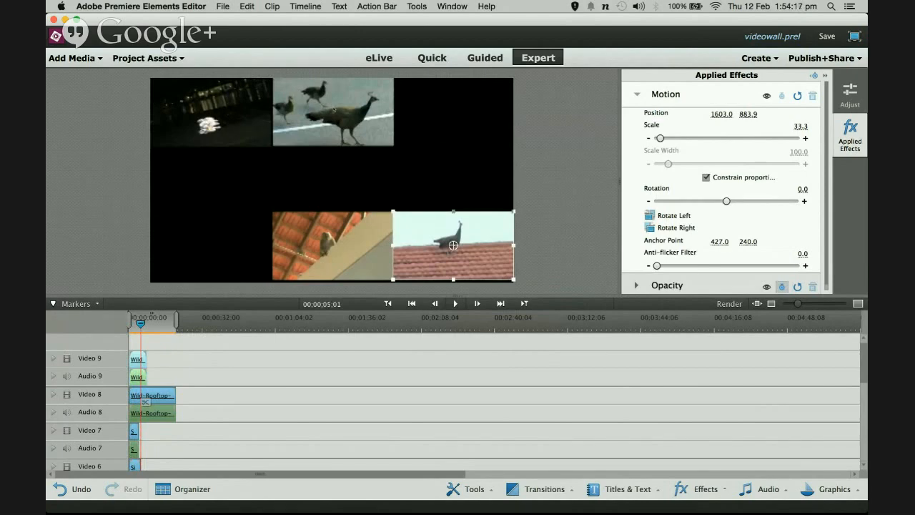
Step: Enlarge the timeline to compare the clip lengths across the tracks, and return the playhead to 00;00;00;00
scroll(145, 401, down, 3)
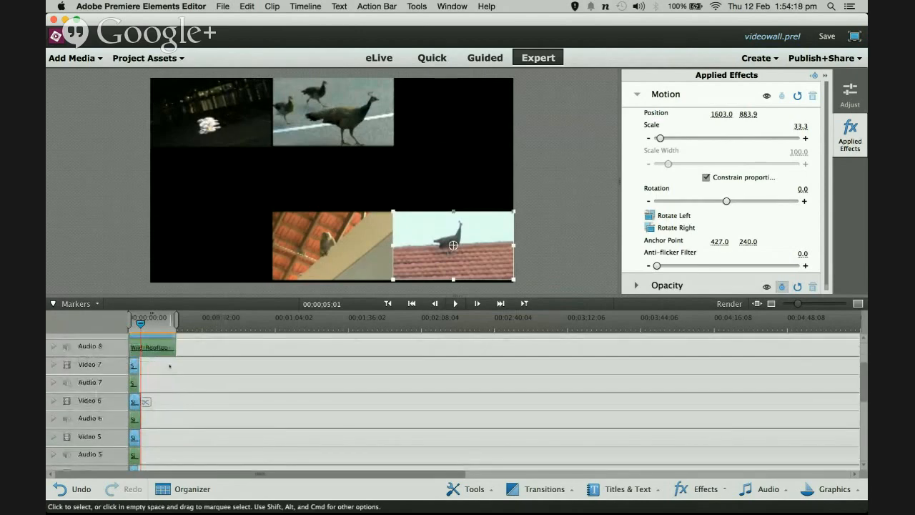
scroll(170, 378, up, 3)
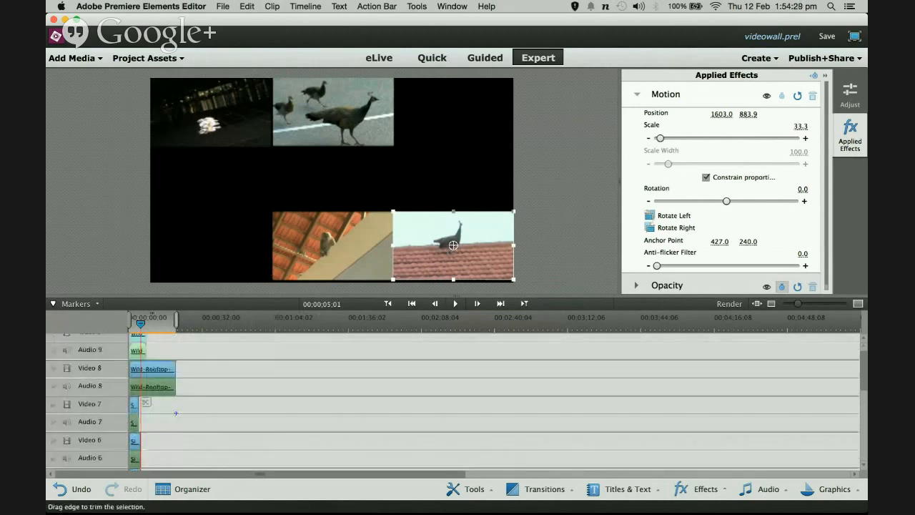
scroll(145, 402, up, 3)
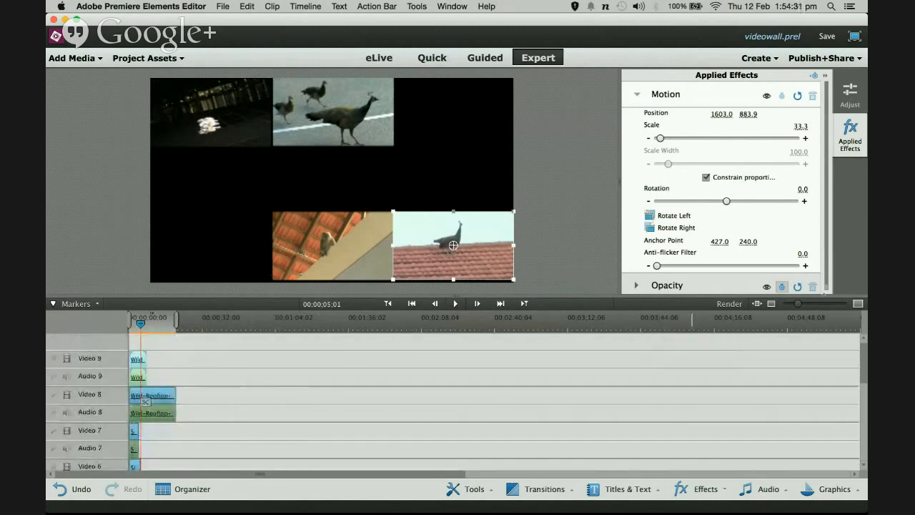
drag(799, 305, 814, 305)
scroll(261, 402, down, 4)
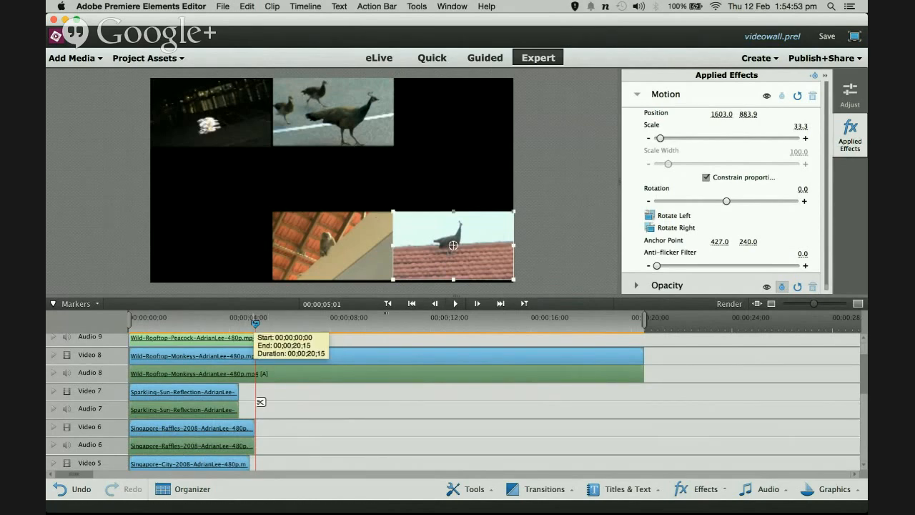
drag(257, 402, 131, 401)
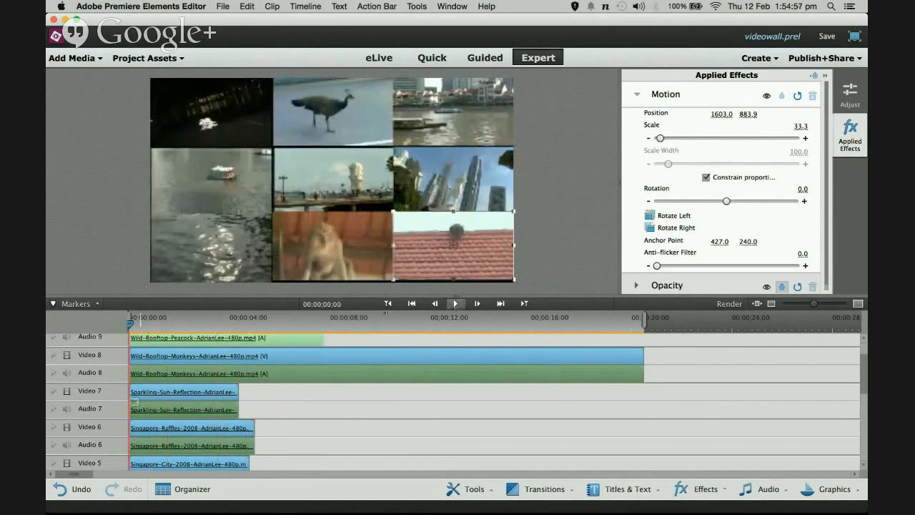
Step: Preview the video wall from the start in two passes to check when the shorter clips run out
click(455, 303)
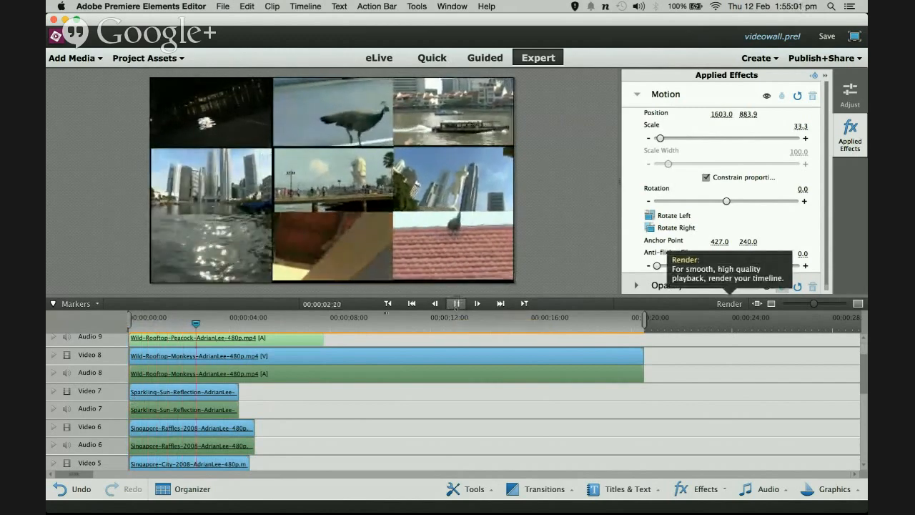
click(456, 303)
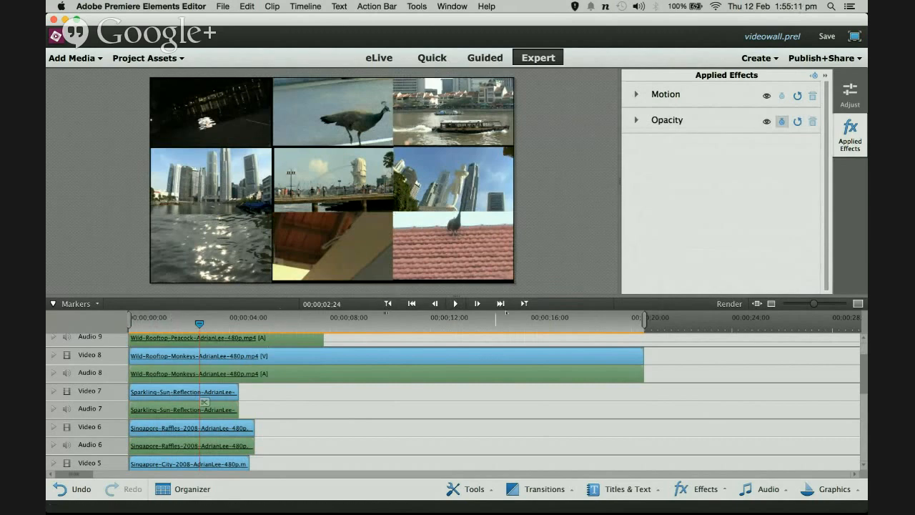
click(456, 303)
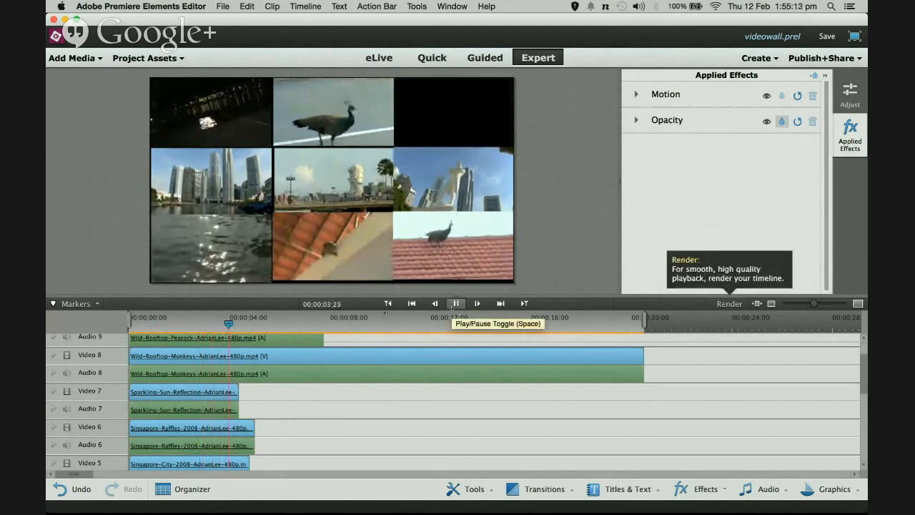
click(456, 303)
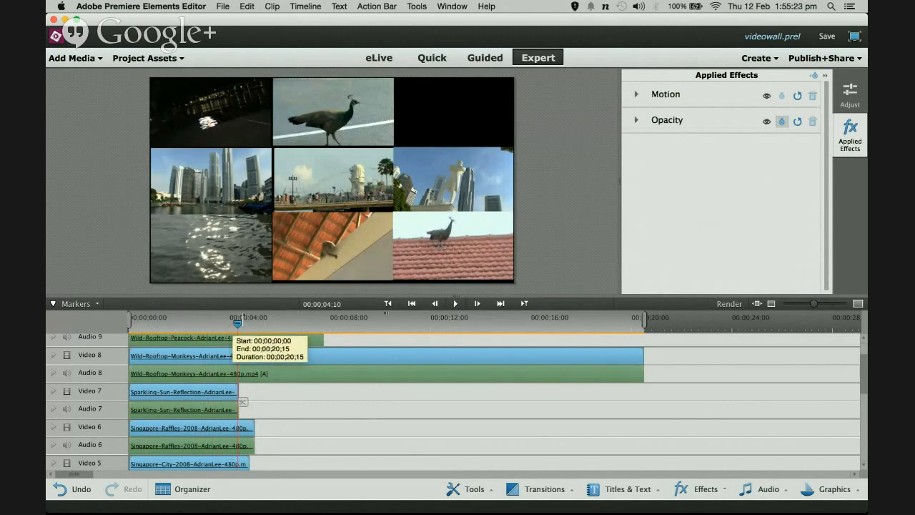
key(ctrl+Up)
click(605, 34)
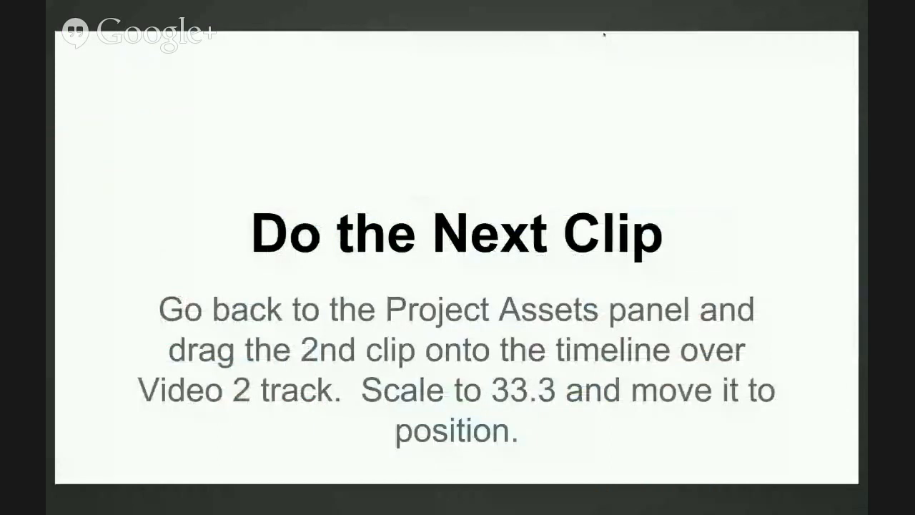
key(Right)
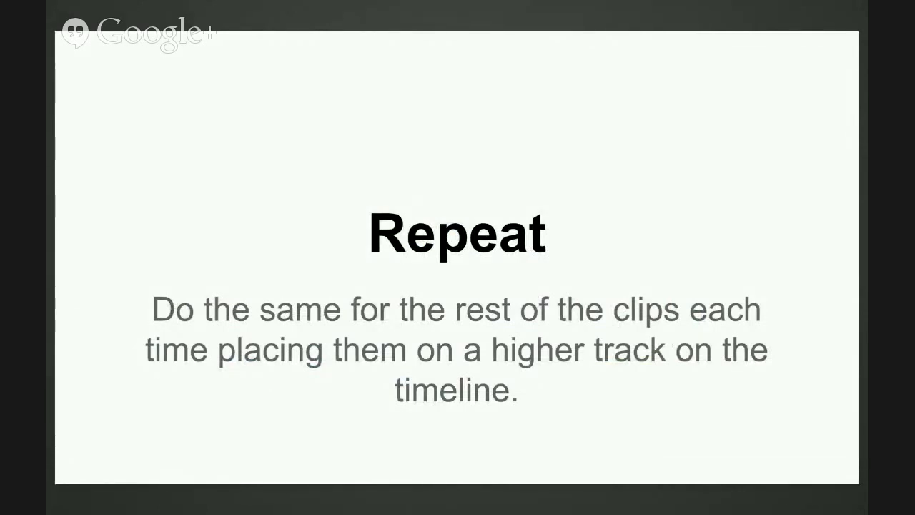
key(Right)
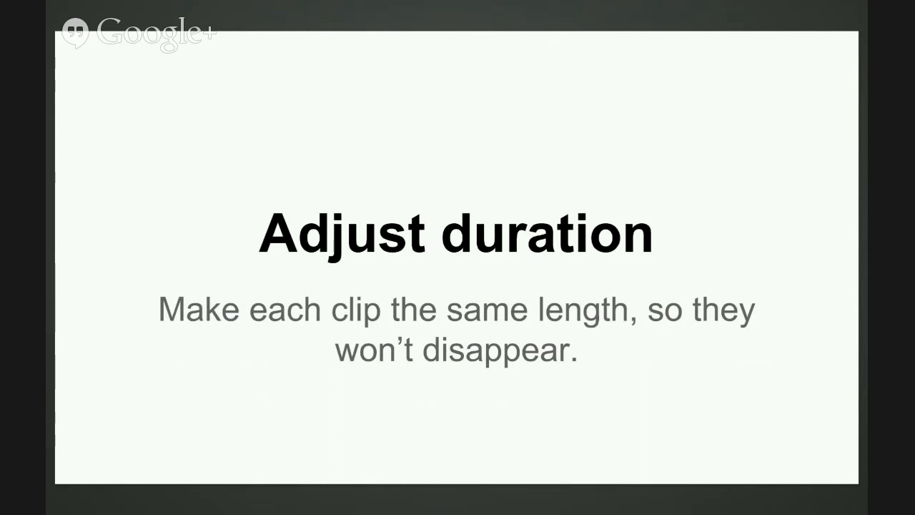
key(ctrl+Up)
click(691, 330)
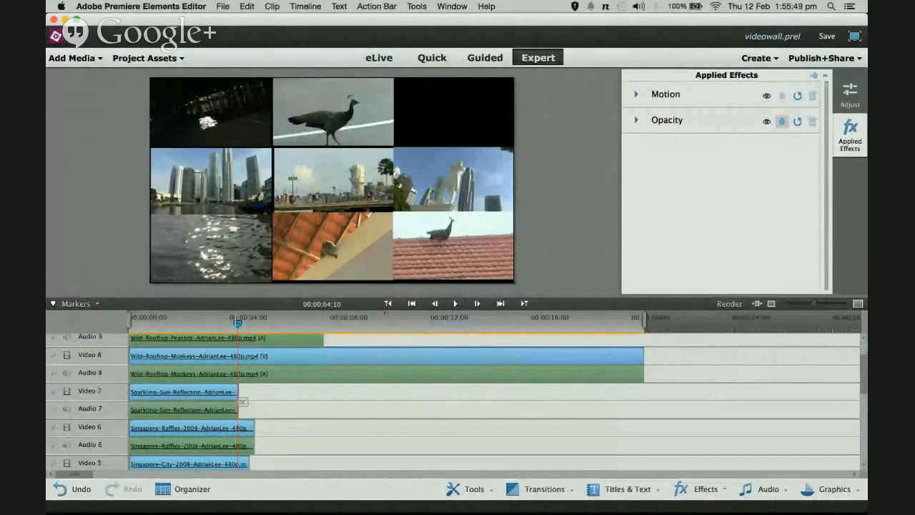
Step: Review the wall from the start and trim the Singapore-City clip's end on Video 5 to line up with the Singapore-Bumboat clip's end
drag(237, 324, 130, 326)
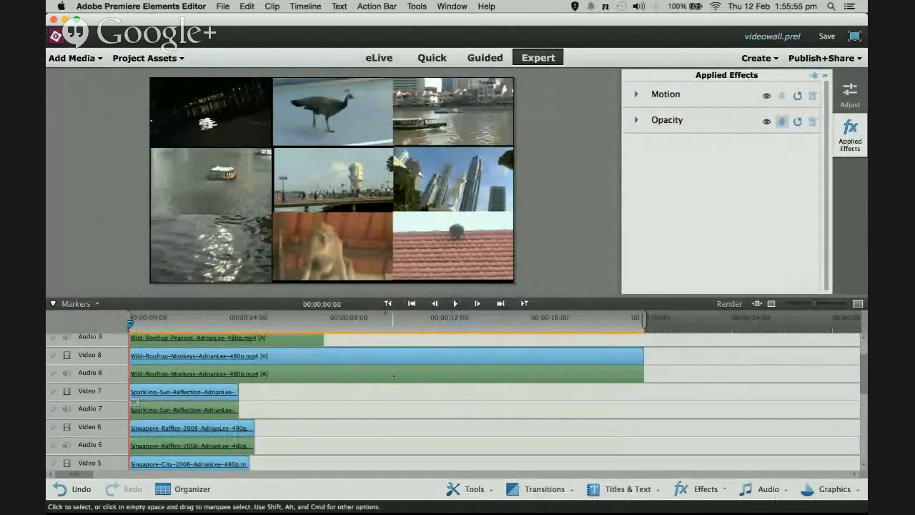
mouse_move(864, 384)
mouse_down()
mouse_move(864, 373)
mouse_move(864, 438)
mouse_move(864, 399)
mouse_up()
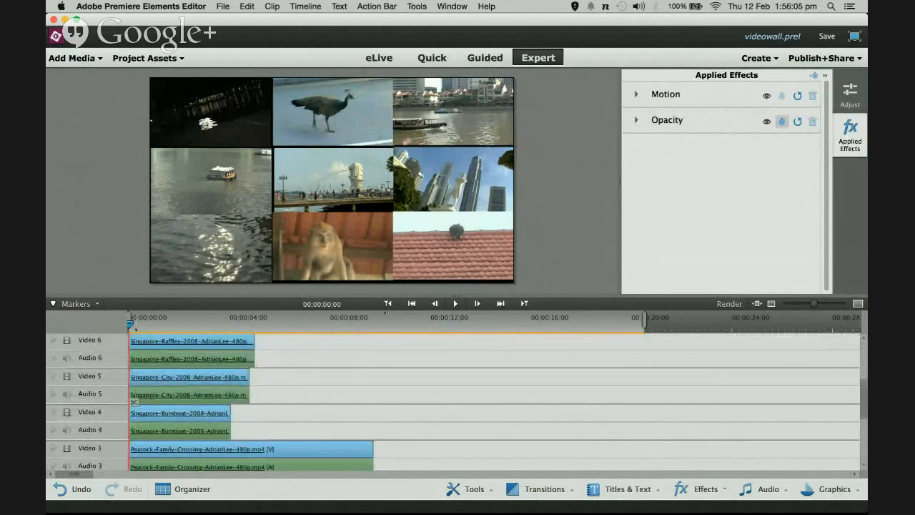
key(space)
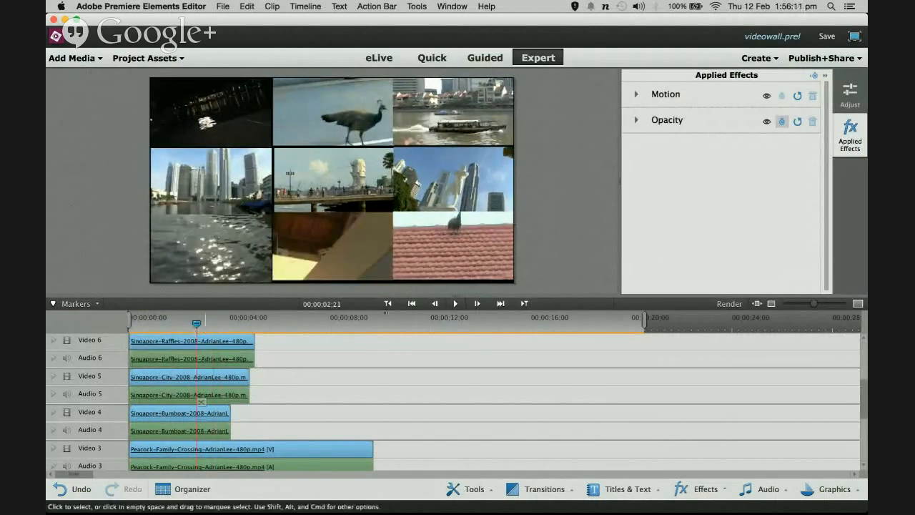
click(205, 374)
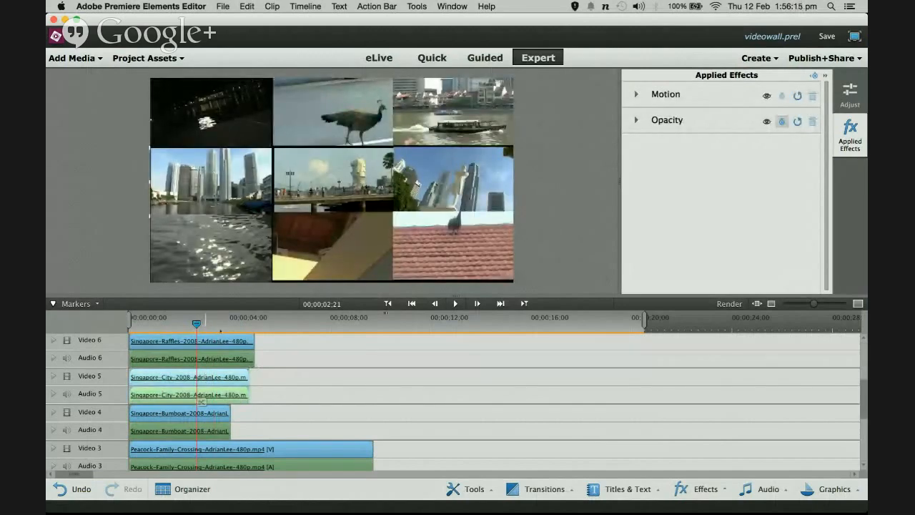
drag(196, 323, 176, 324)
drag(249, 377, 230, 377)
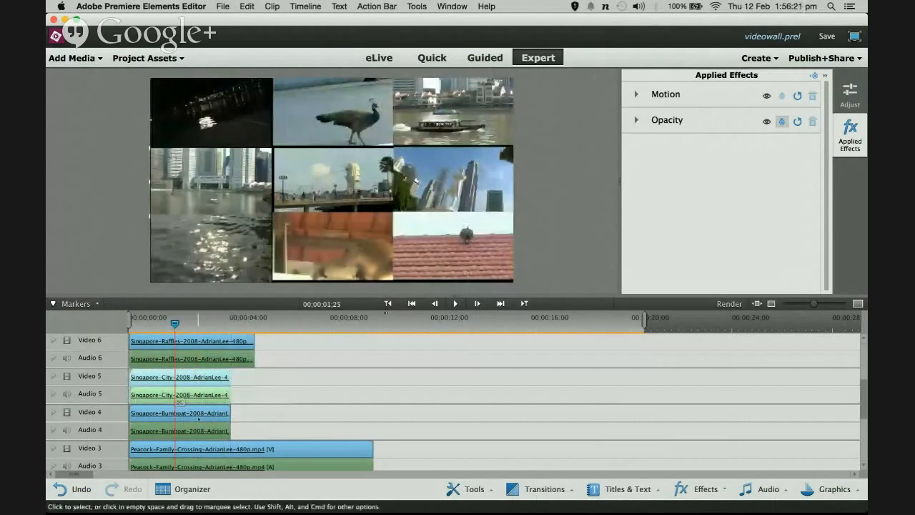
Step: Trim the Peacock-Family-Crossing clip's end on Video 3 to the Singapore-Bumboat clip's end, and preview the wall from the start
mouse_move(175, 327)
mouse_down()
mouse_move(169, 330)
mouse_move(264, 326)
mouse_move(156, 326)
mouse_up()
drag(373, 449, 230, 451)
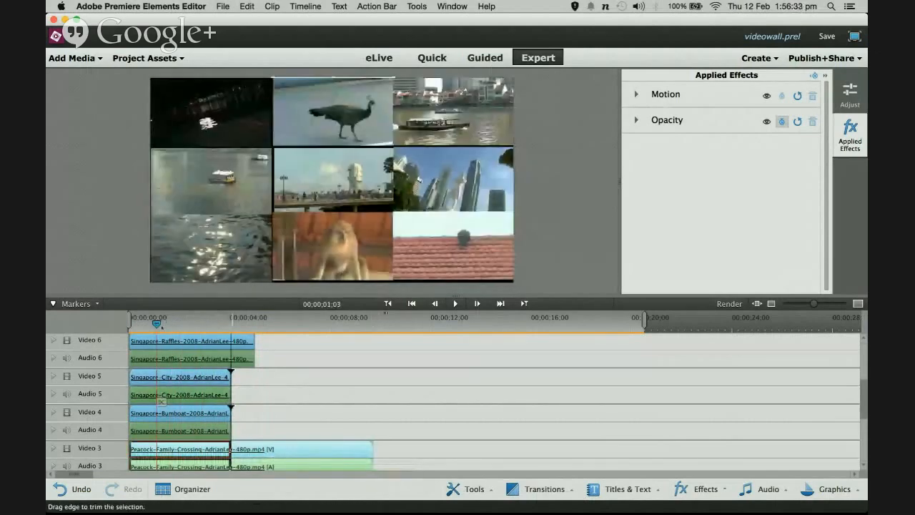
drag(157, 323, 129, 324)
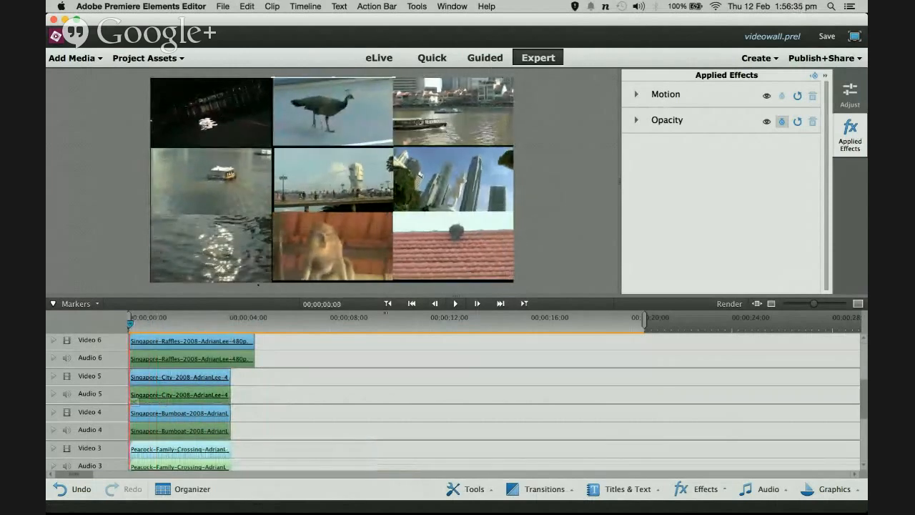
click(458, 304)
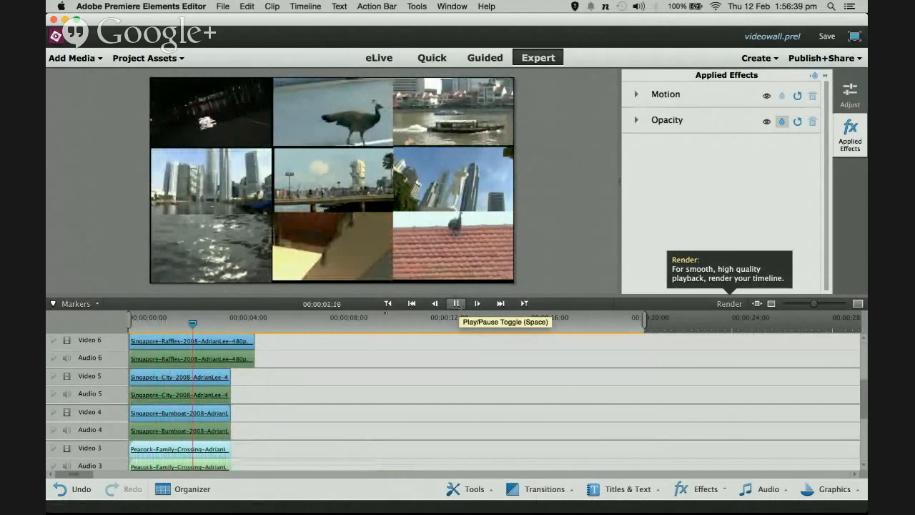
click(457, 305)
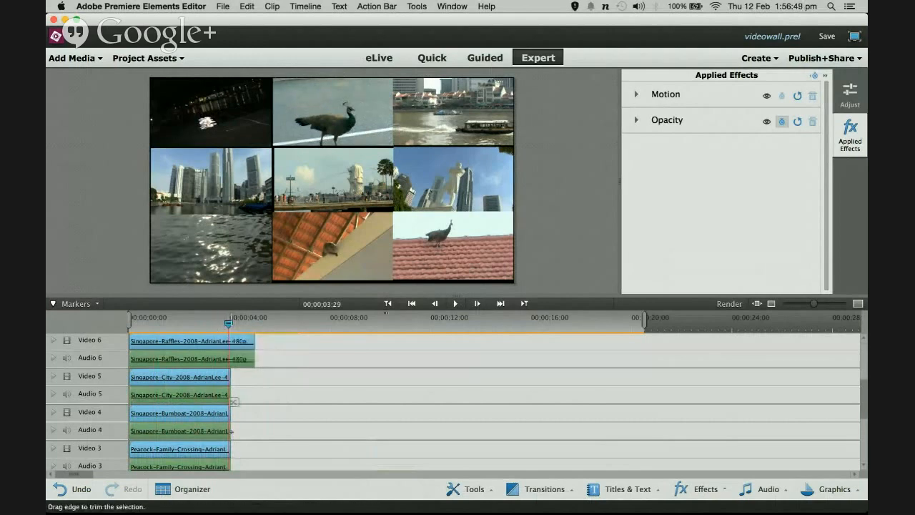
Step: Restore the Peacock-Family-Crossing clip's full length and keep only a later portion, starting at 00;00;00;00 and ending level with the Singapore-Bumboat clip
drag(229, 451, 391, 456)
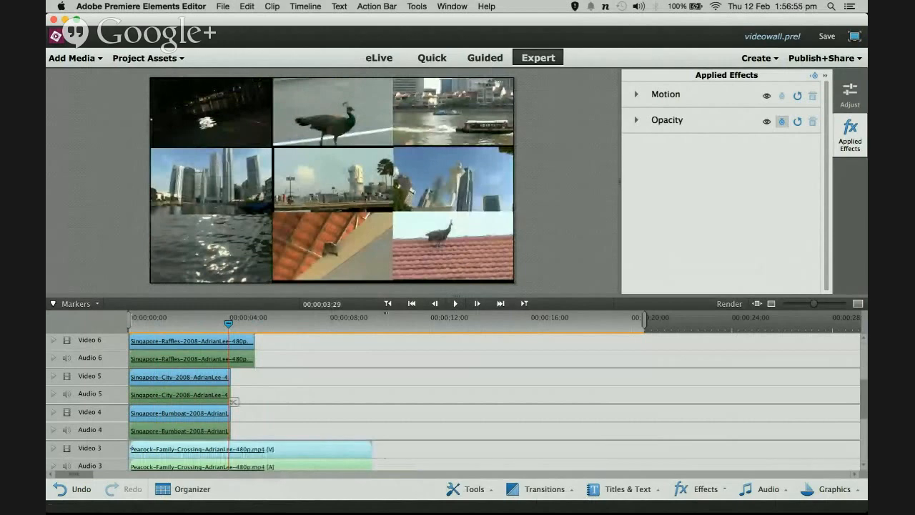
drag(130, 452, 249, 453)
drag(239, 450, 240, 449)
drag(323, 451, 200, 452)
drag(256, 454, 229, 467)
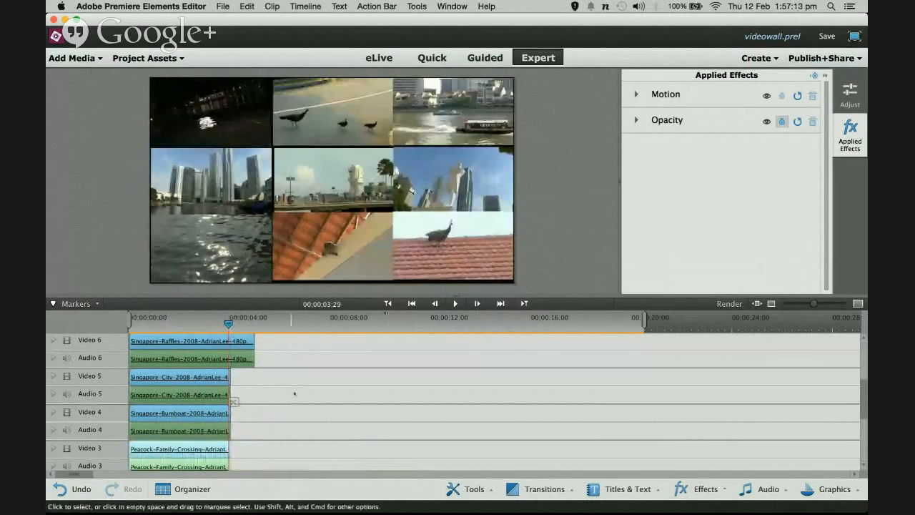
Step: Trim the opening of the Night-Floating-Flowers clip up to 00;00;08;03 and move the remainder back to the start of Video 2
scroll(294, 394, down, 3)
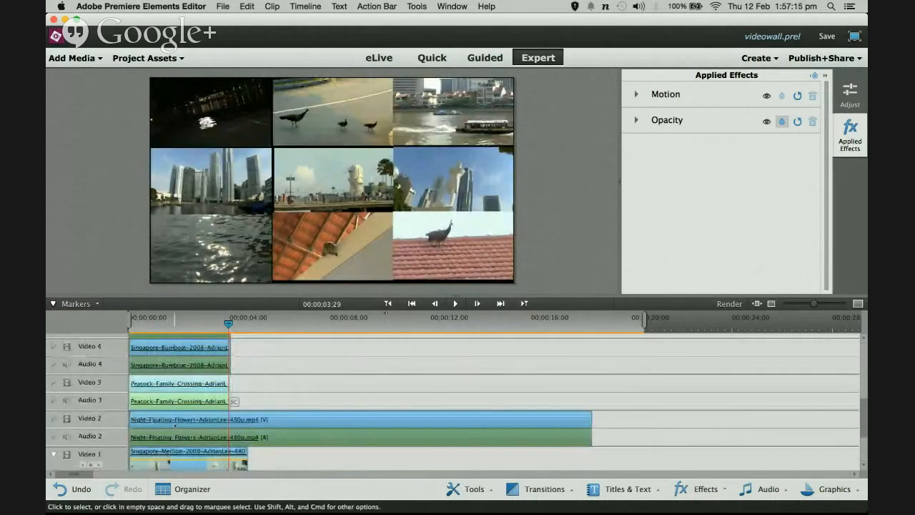
drag(230, 325, 259, 325)
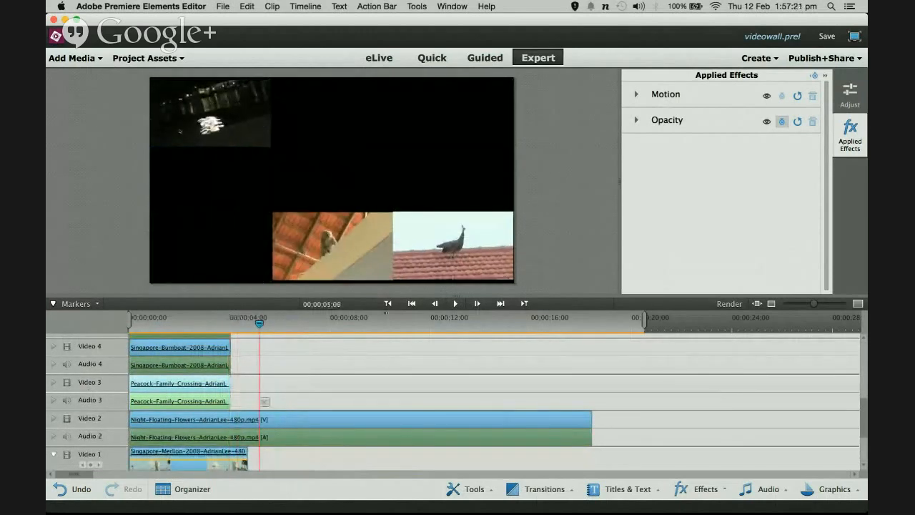
drag(259, 325, 332, 337)
drag(129, 423, 333, 424)
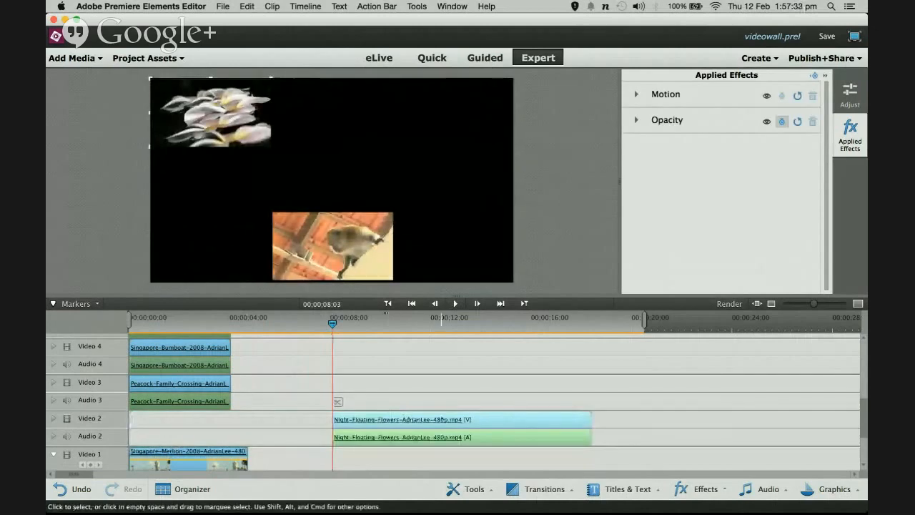
drag(499, 421, 279, 415)
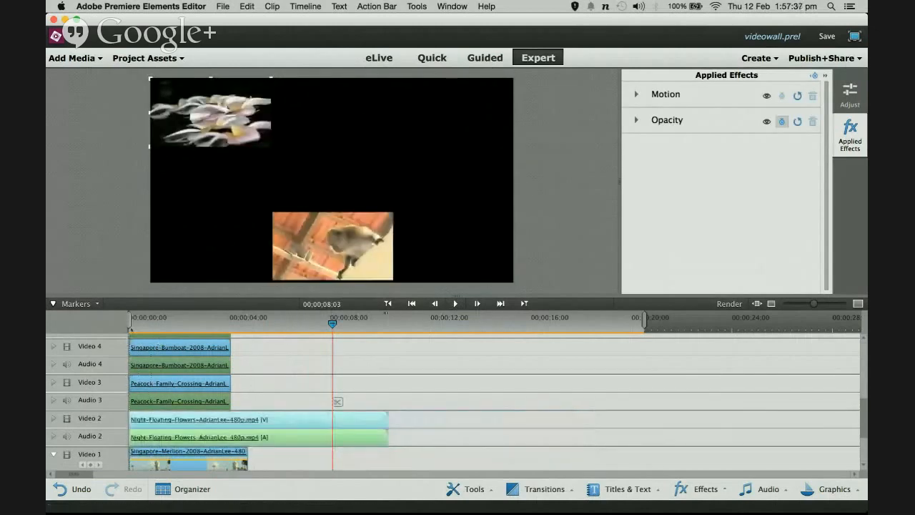
Step: Review the flower footage and trim the Night-Floating-Flowers clip's end to line up with the Peacock-Family-Crossing clip above it
click(150, 319)
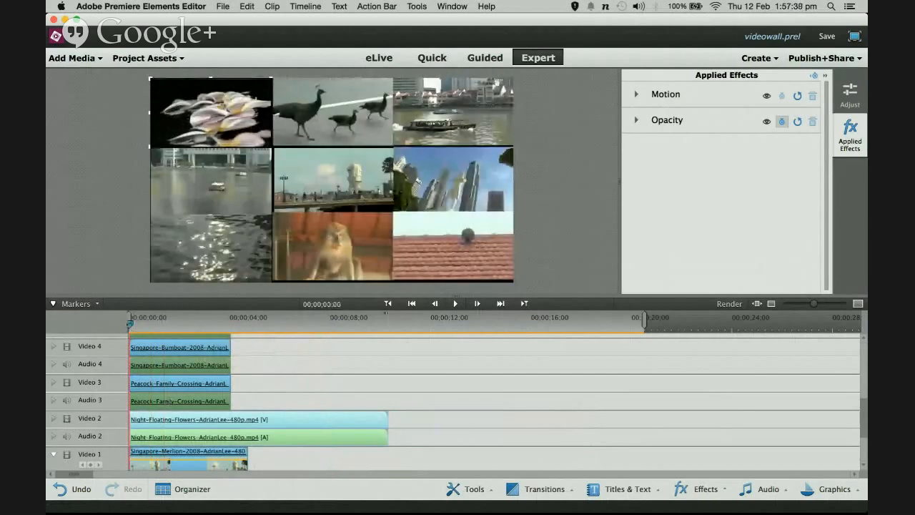
drag(130, 323, 216, 324)
drag(387, 419, 229, 419)
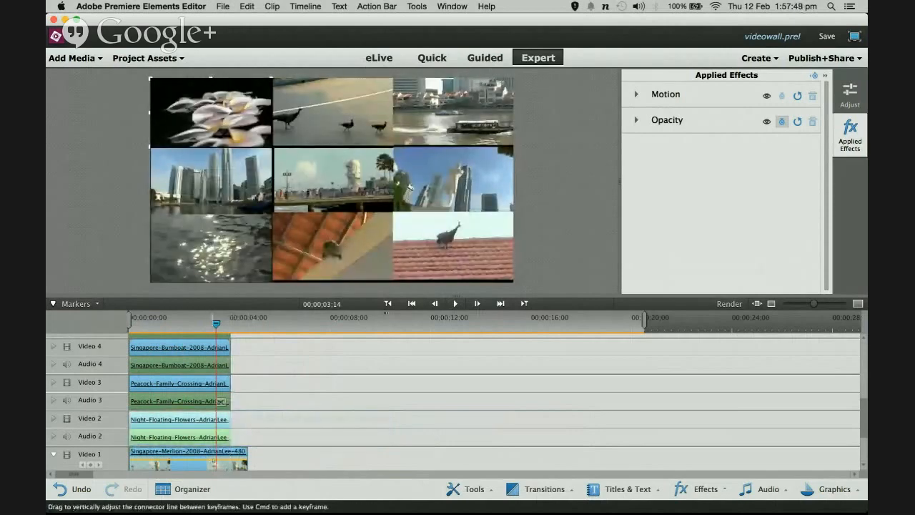
Step: Trim the end of the Singapore-Merlion clip on Video 1 to line up with the Night-Floating-Flowers clip's end
click(170, 323)
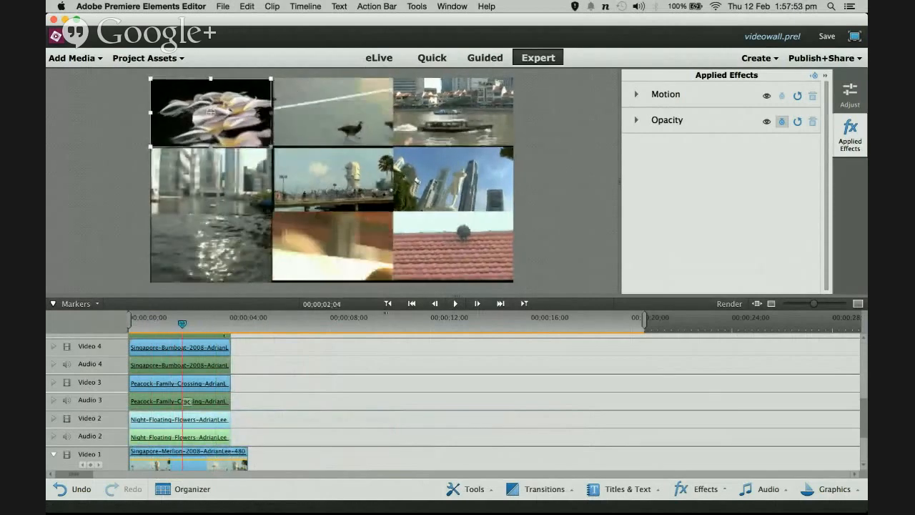
drag(247, 456, 231, 458)
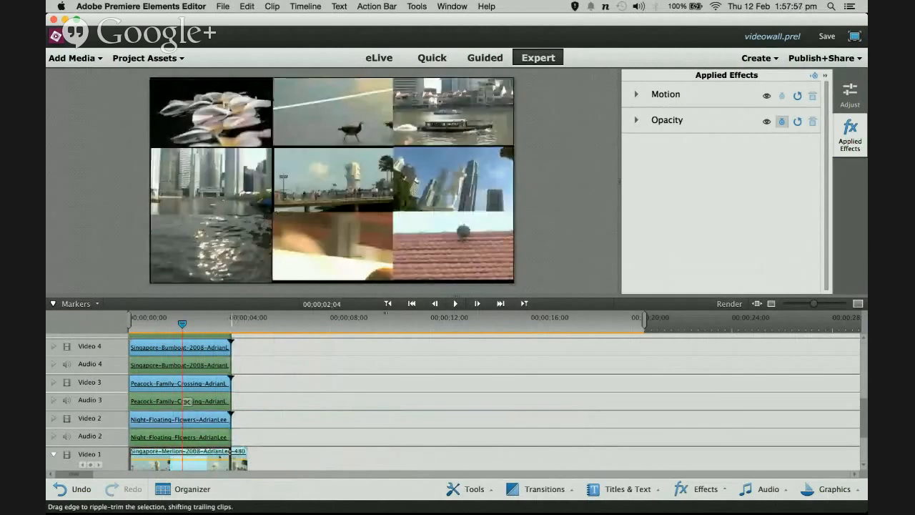
scroll(320, 436, down, 3)
Step: Scrub through the wall and trim the Singapore-Raffles clip's end on Video 6 to match the Singapore-City clip's end
scroll(321, 438, up, 8)
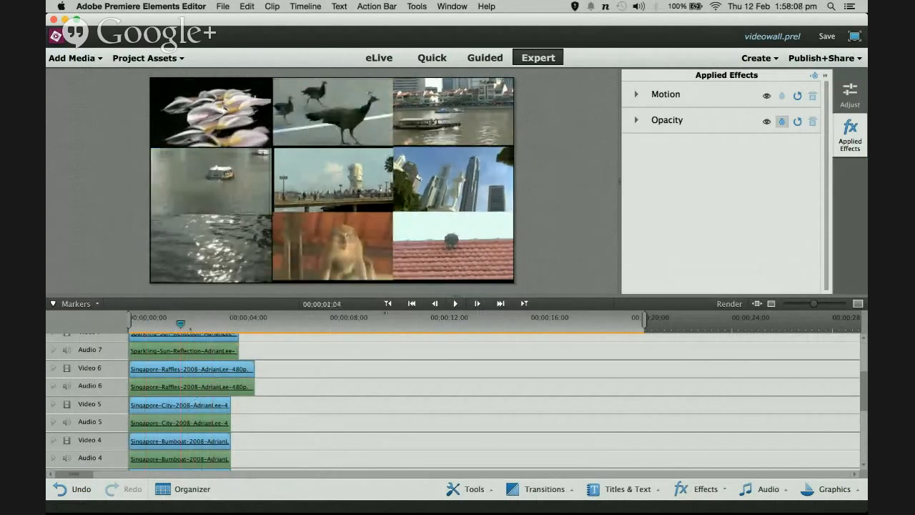
drag(190, 327, 209, 327)
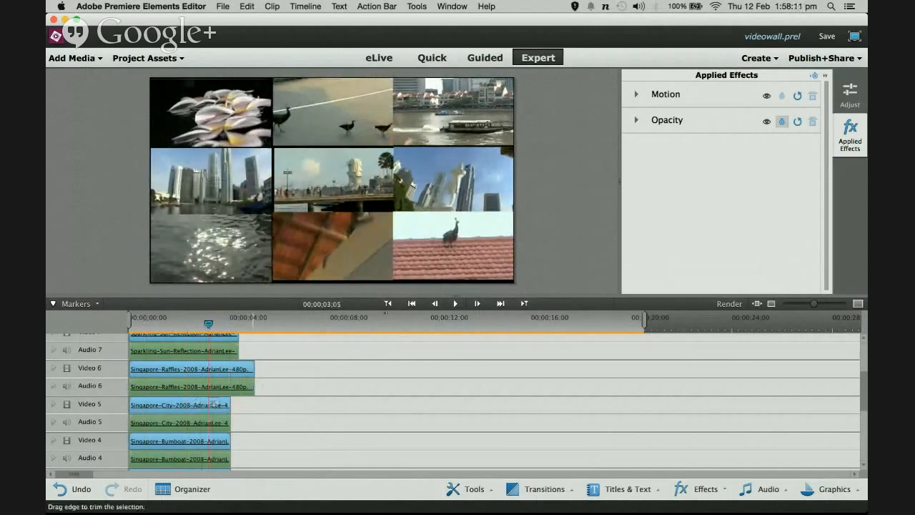
drag(254, 387, 231, 387)
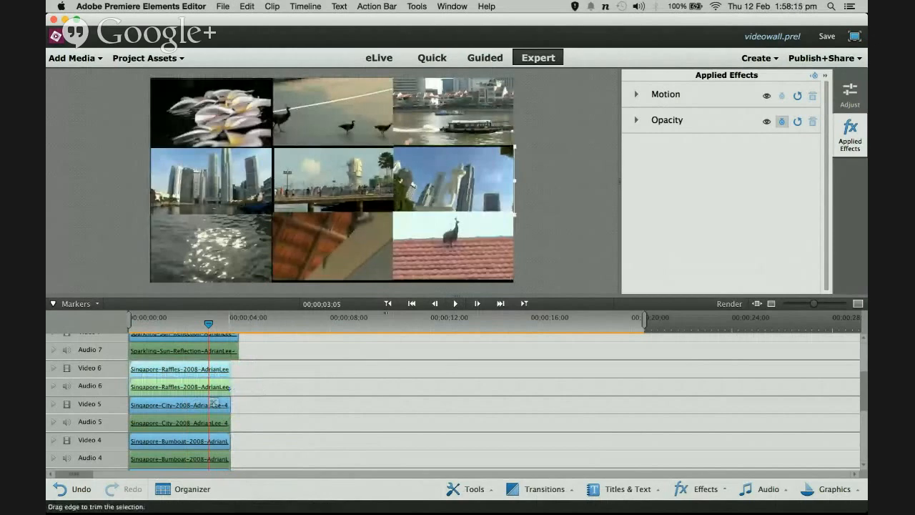
Step: Trim the end of the Sparkling-Sun-Reflection clip on Video 7 to line up with the Singapore-Raffles clip's end
scroll(250, 390, up, 3)
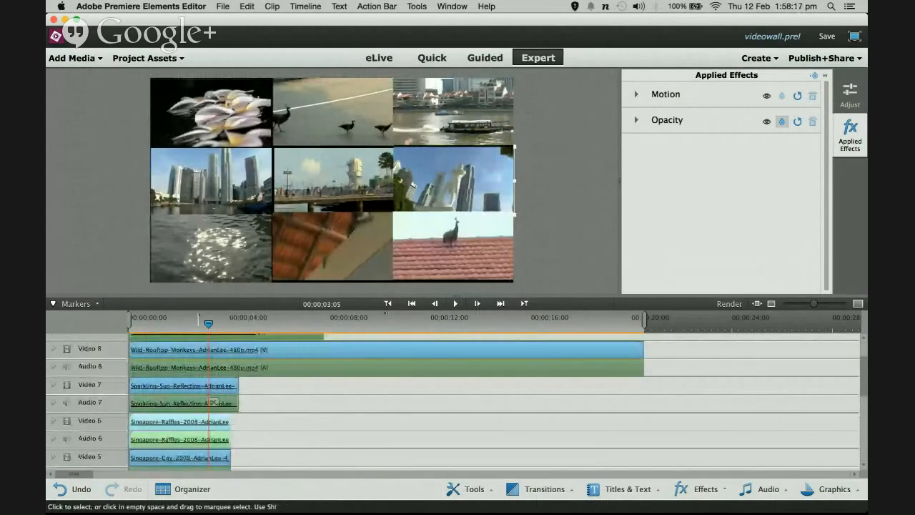
click(154, 324)
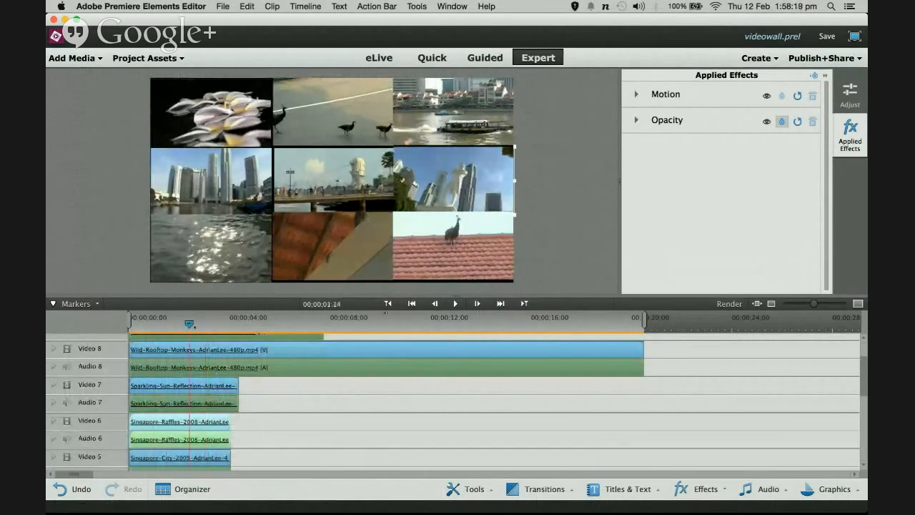
drag(191, 324, 197, 324)
drag(238, 403, 232, 405)
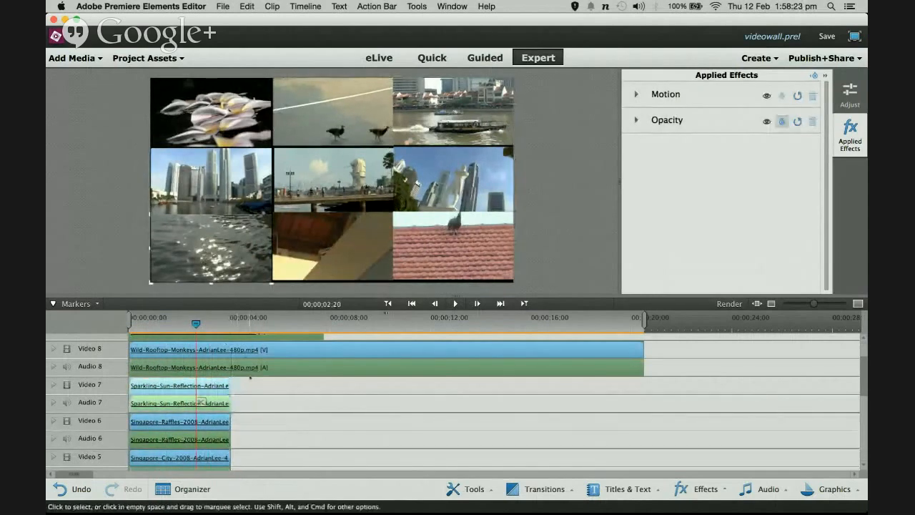
Step: Review the monkey footage and trim the start of the Wild-Rooftop-Monkeys clip on Video 8 to 00;00;06;00
scroll(201, 402, up, 2)
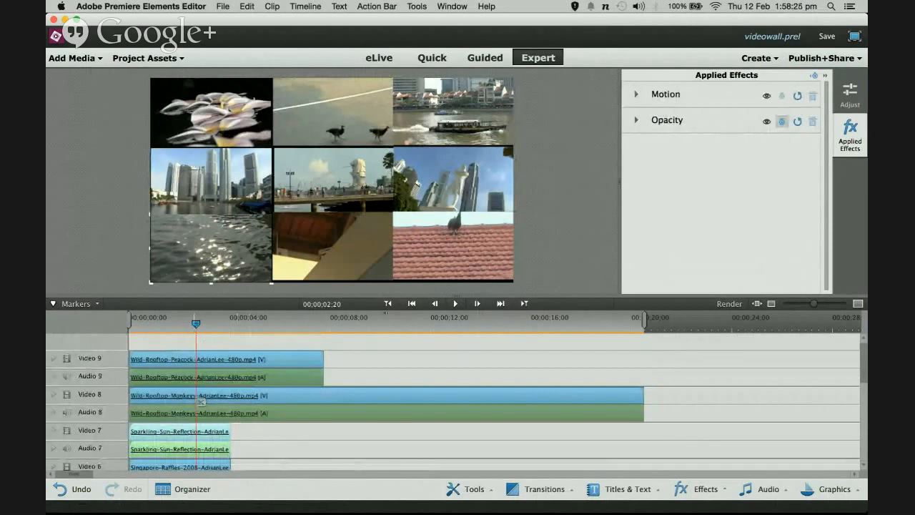
drag(196, 324, 165, 324)
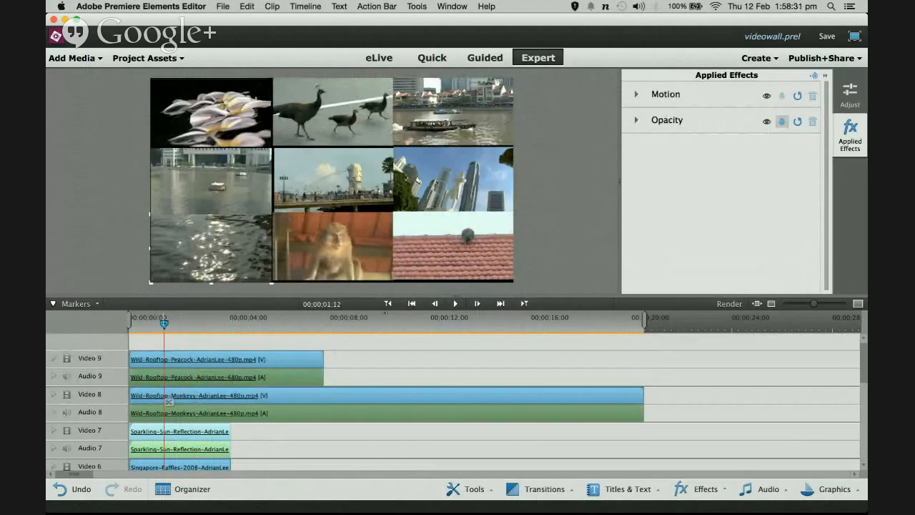
key(space)
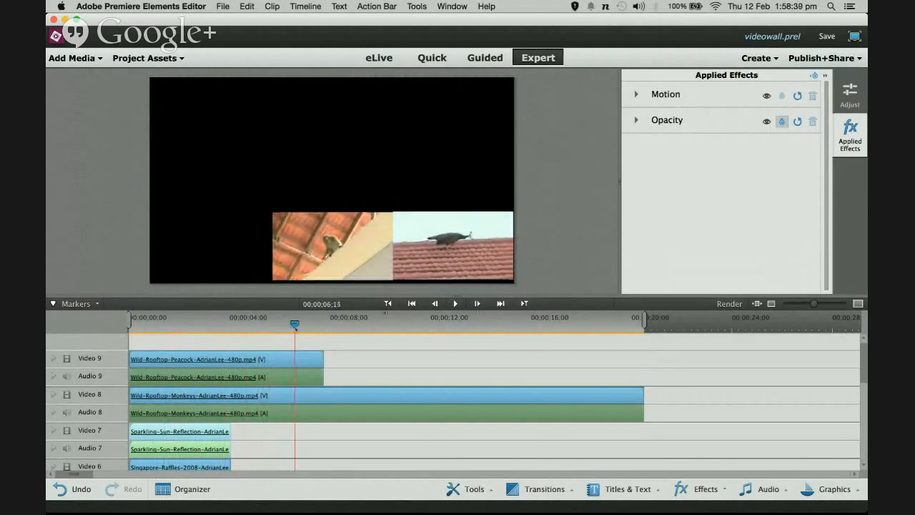
drag(314, 325, 280, 324)
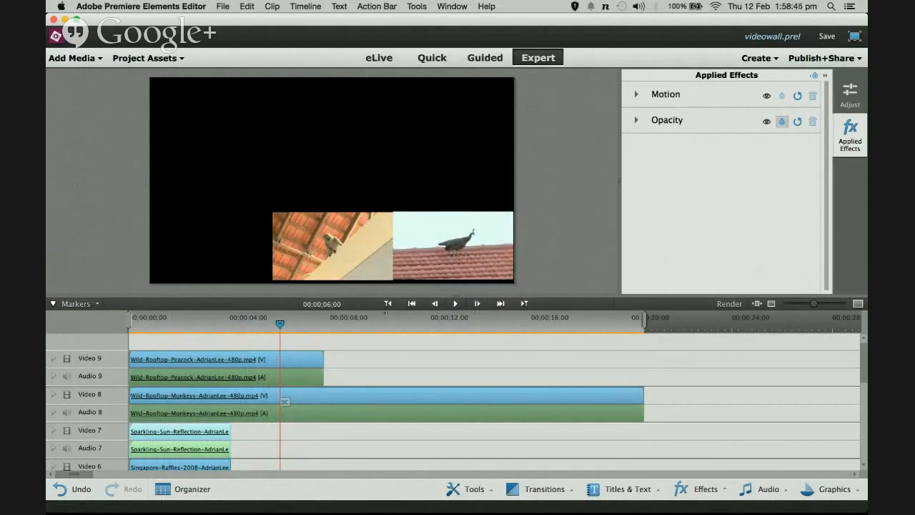
drag(130, 396, 283, 396)
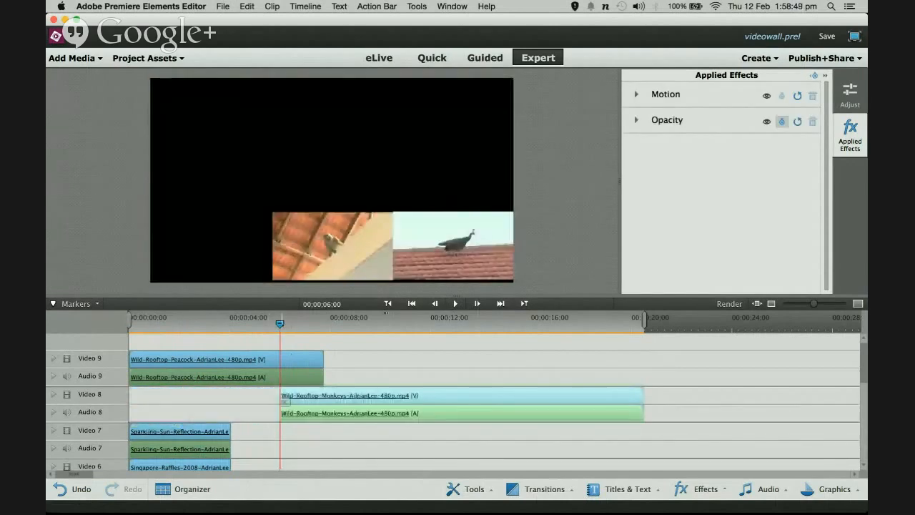
Step: Preview further and trim the Wild-Rooftop-Monkeys clip's start to 00;00;08;13
key(space)
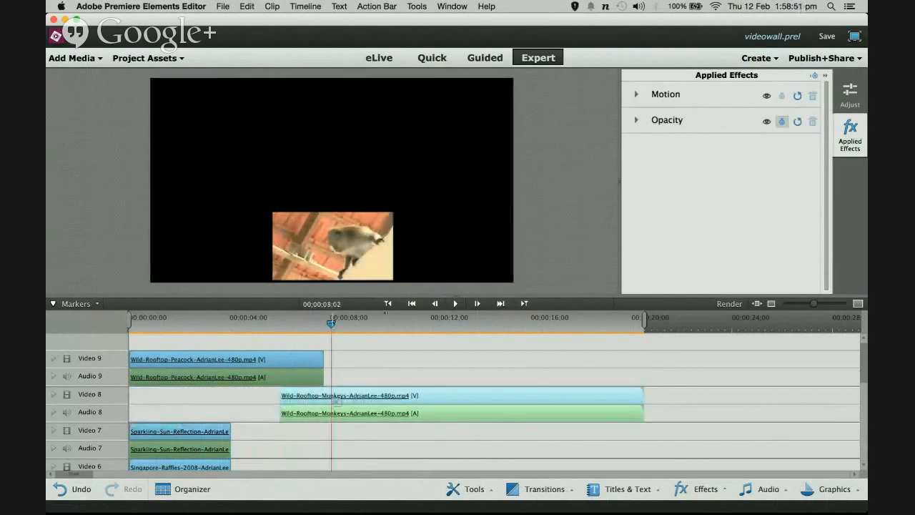
drag(393, 324, 341, 324)
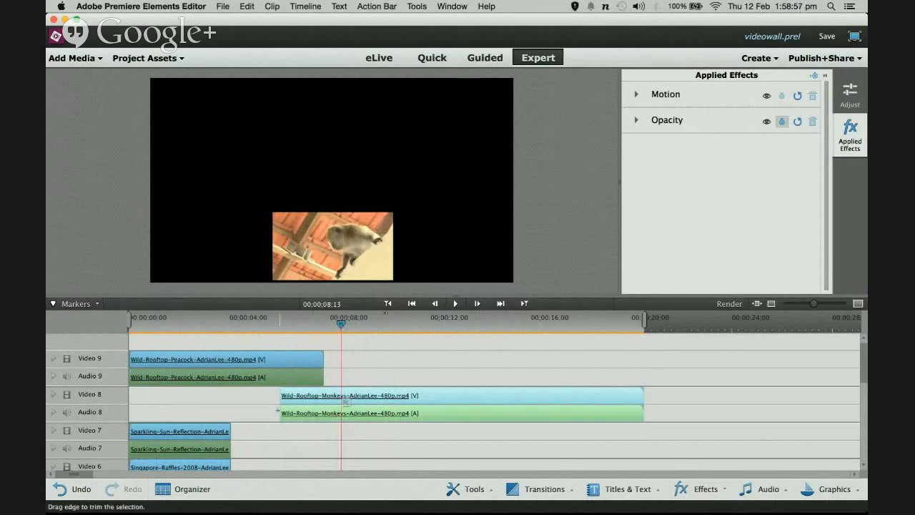
drag(279, 393, 342, 397)
Step: Scrub through the rest of the Wild-Rooftop-Monkeys clip and move it back to the start of the timeline on Video 8
click(357, 324)
drag(357, 324, 443, 324)
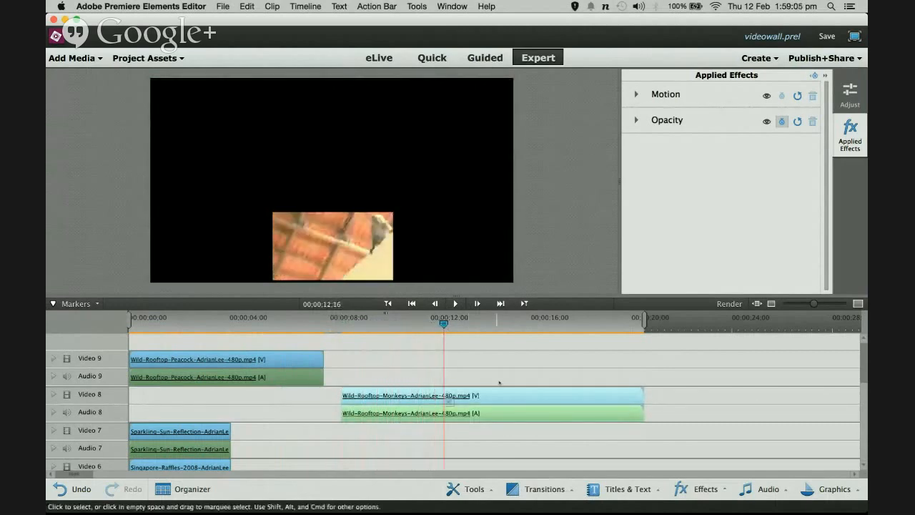
drag(510, 396, 291, 401)
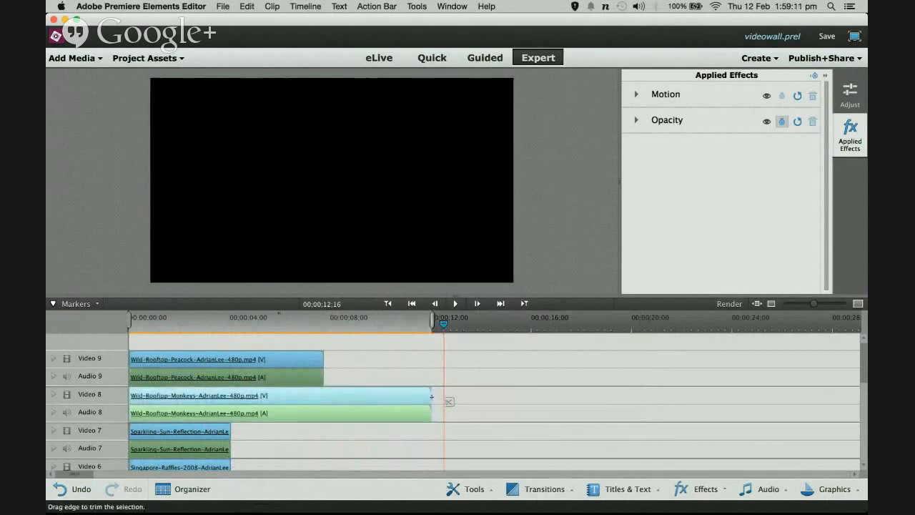
drag(432, 397, 221, 394)
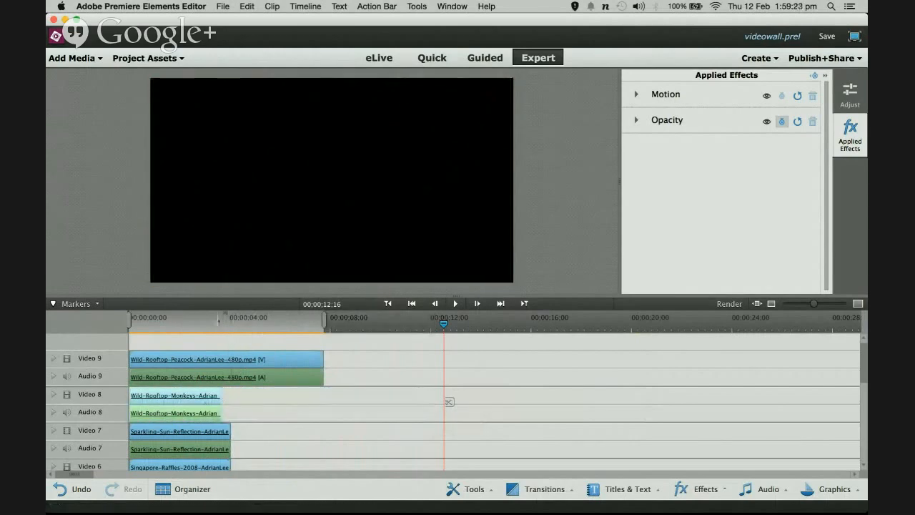
click(219, 401)
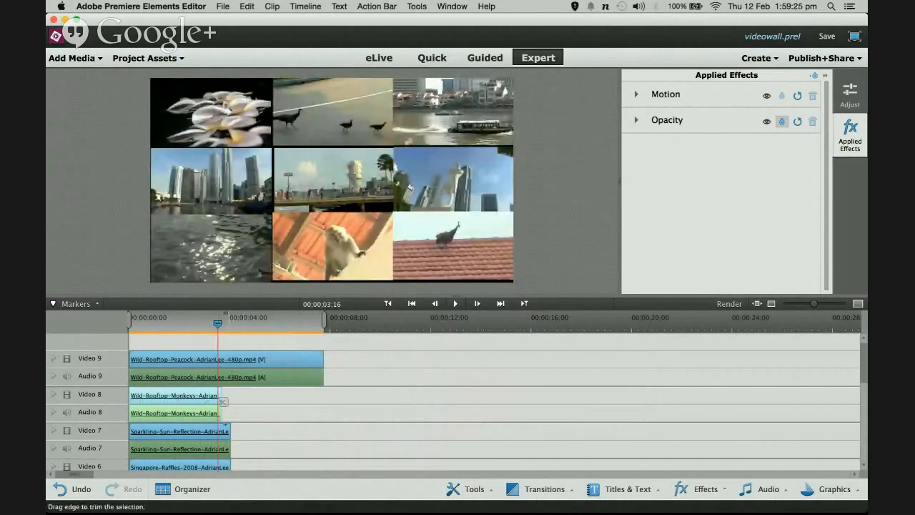
mouse_move(185, 393)
mouse_down()
mouse_move(197, 389)
mouse_move(174, 394)
mouse_up()
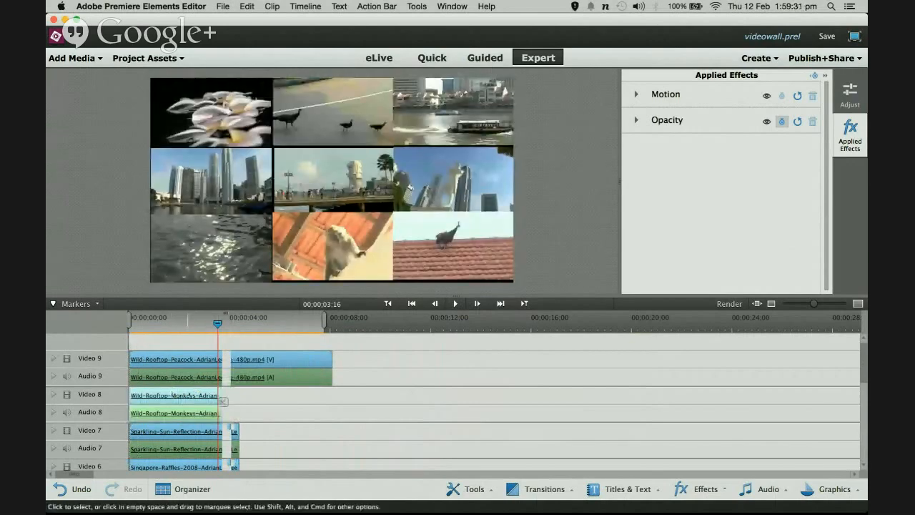
click(250, 440)
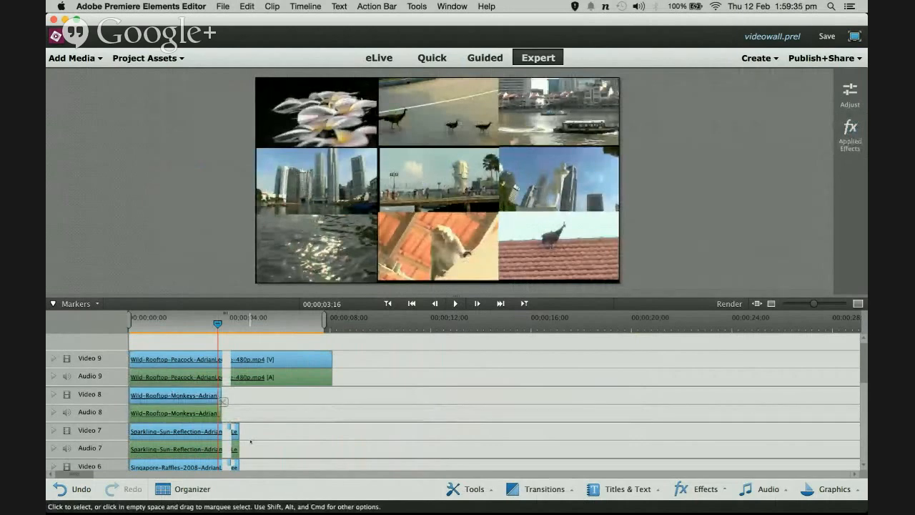
key(super+z)
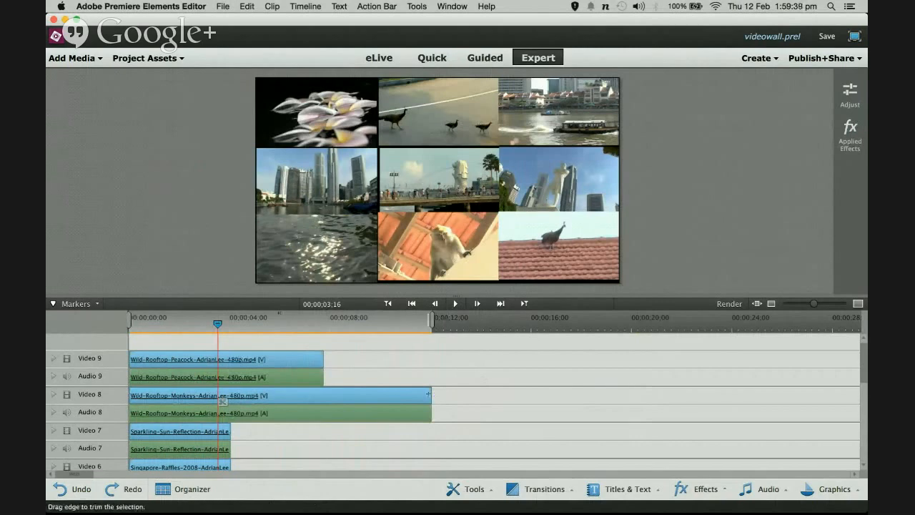
Step: Trim the end of the Wild-Rooftop-Monkeys clip to line up with the Sparkling-Sun-Reflection clip's end, keeping its start at the timeline's beginning
drag(429, 394, 219, 398)
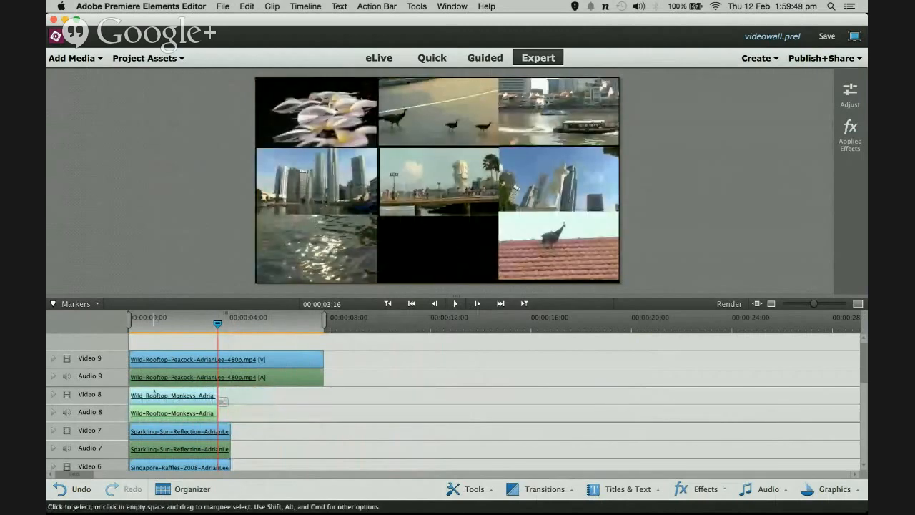
drag(150, 392, 131, 395)
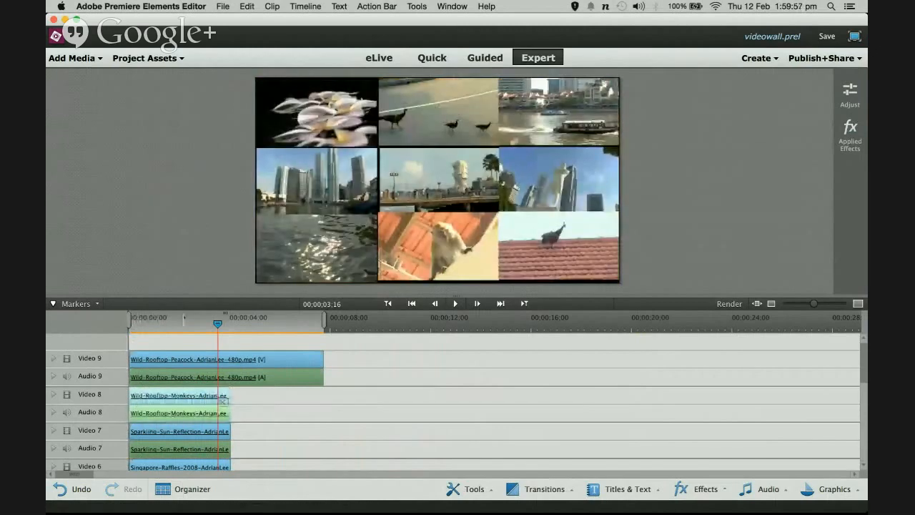
Step: Scrub through the wall, trim the Wild-Rooftop-Peacock clip's start to where the peacock appears, and move the clip back to the timeline start
drag(218, 324, 131, 328)
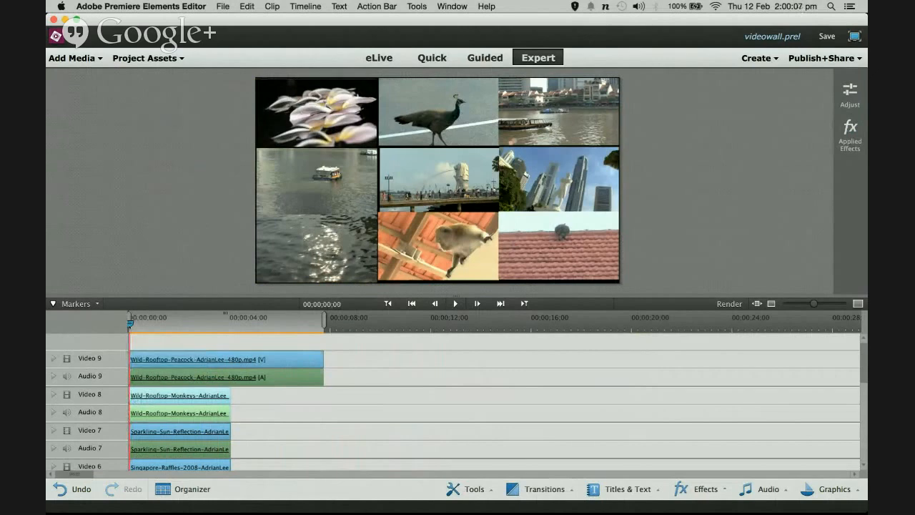
drag(130, 324, 198, 324)
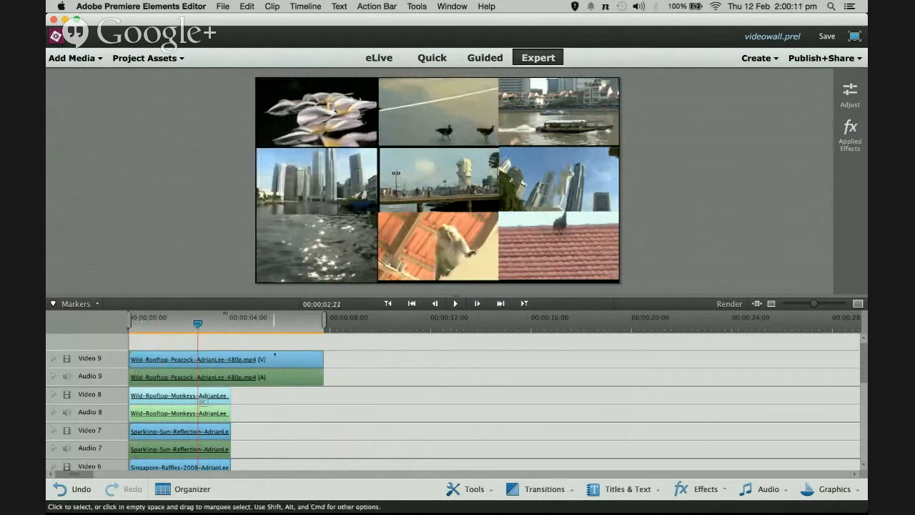
mouse_move(198, 324)
mouse_down()
mouse_move(281, 324)
mouse_move(180, 325)
mouse_up()
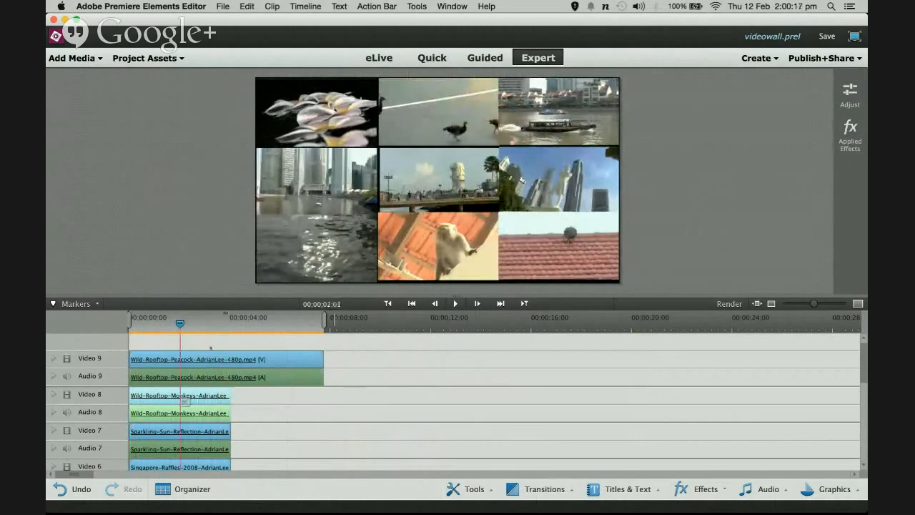
click(184, 324)
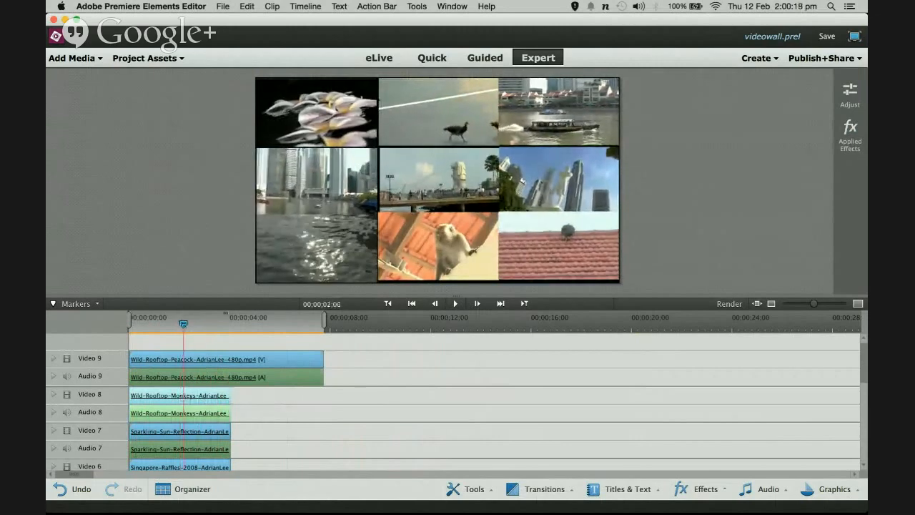
drag(175, 324, 176, 325)
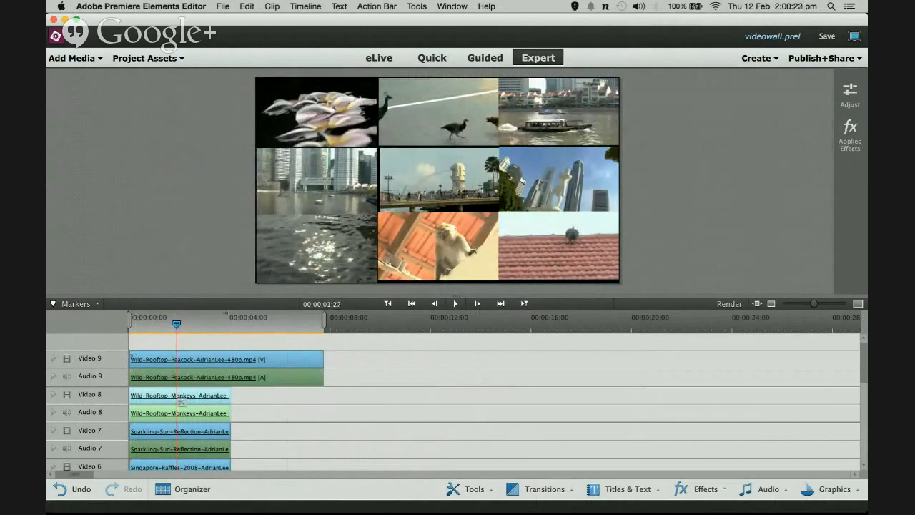
drag(131, 357, 197, 355)
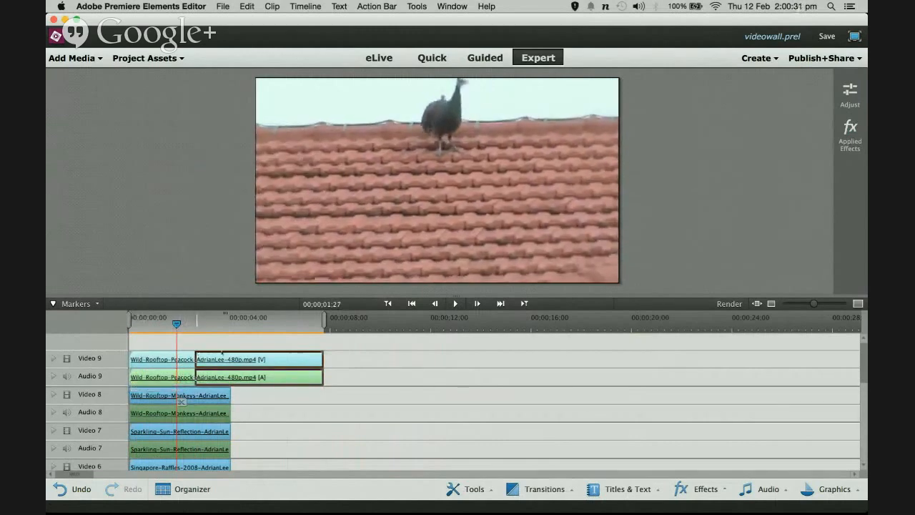
drag(288, 357, 199, 324)
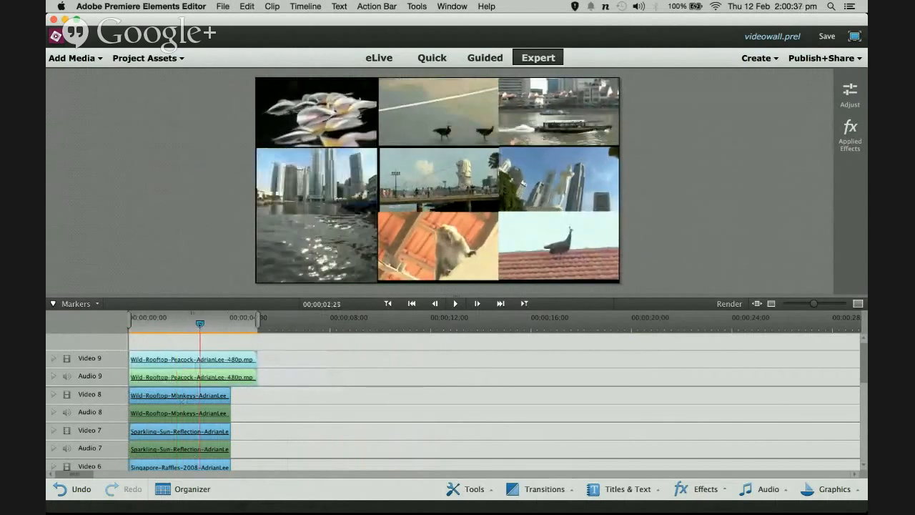
Step: Trim the Wild-Rooftop-Peacock clip's end on Video 9 to match the Wild-Rooftop-Monkeys clip's end and save the project
drag(256, 366, 231, 369)
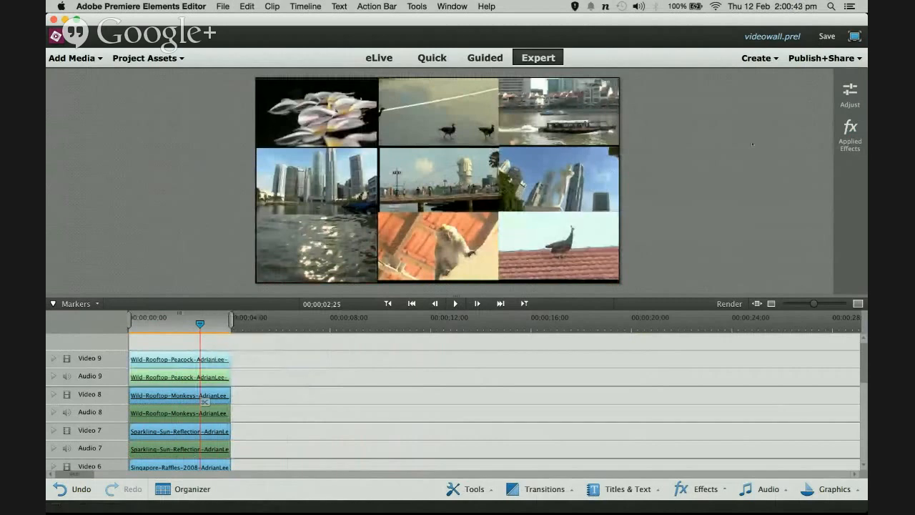
key(super+s)
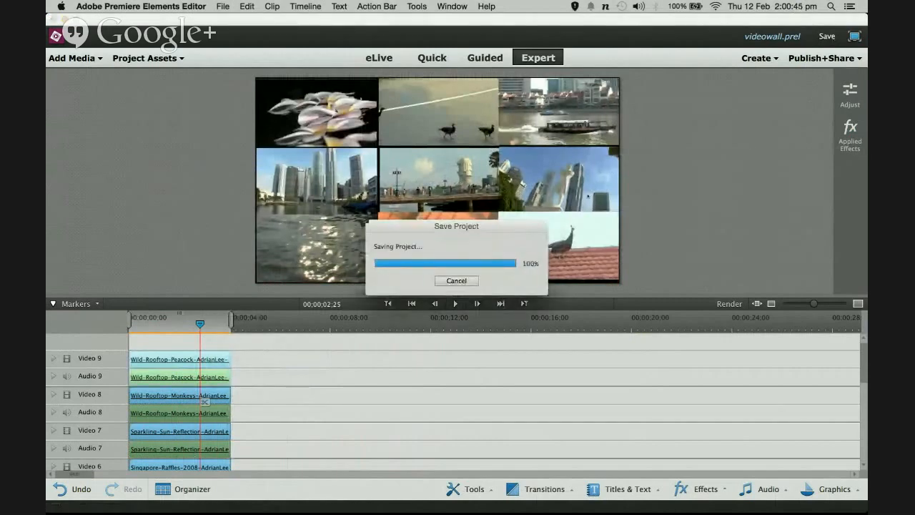
Step: Play the whole video wall from the beginning to check the trimmed clips
drag(200, 324, 130, 323)
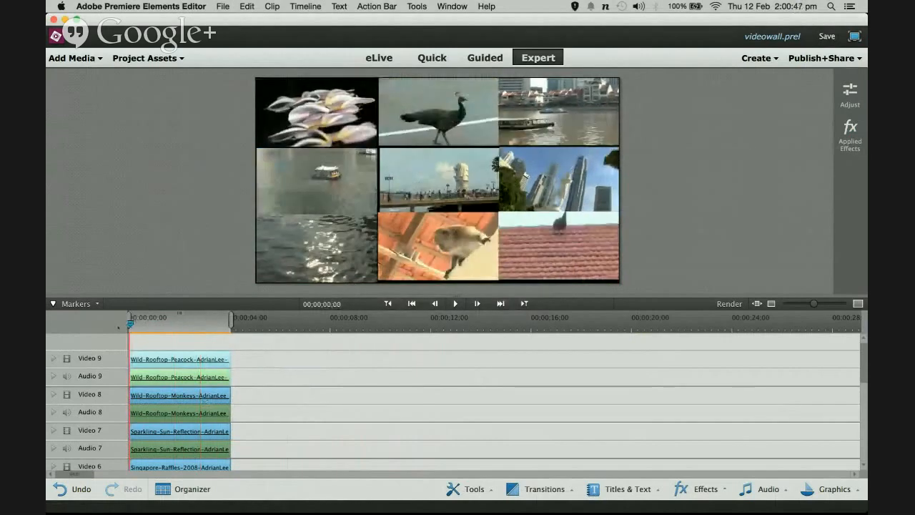
click(456, 303)
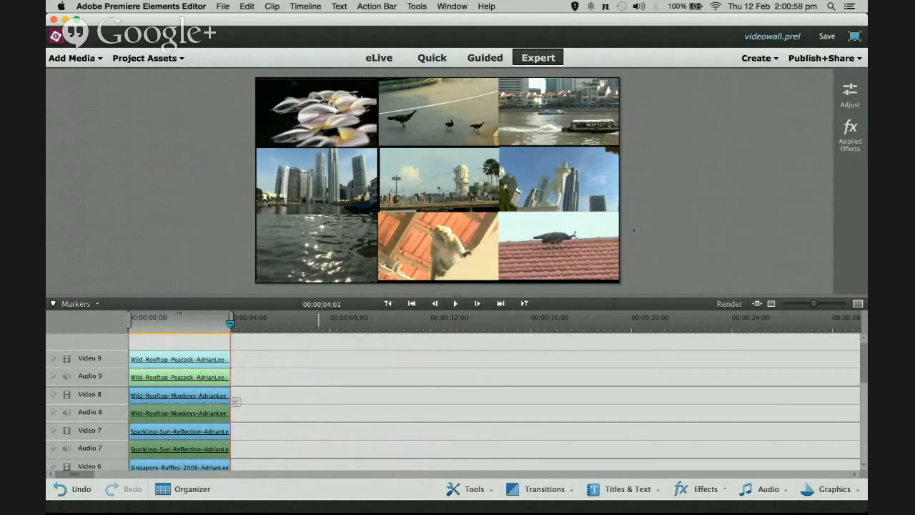
Step: Switch to the slides in Preview, advance to the Remove Audio slide, and return to Adobe Premiere Elements
key(ctrl+Up)
click(603, 47)
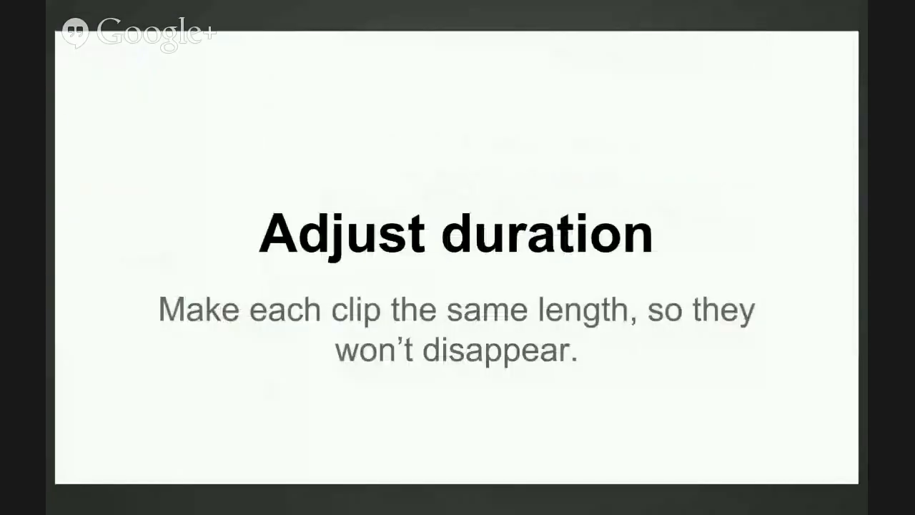
key(Right)
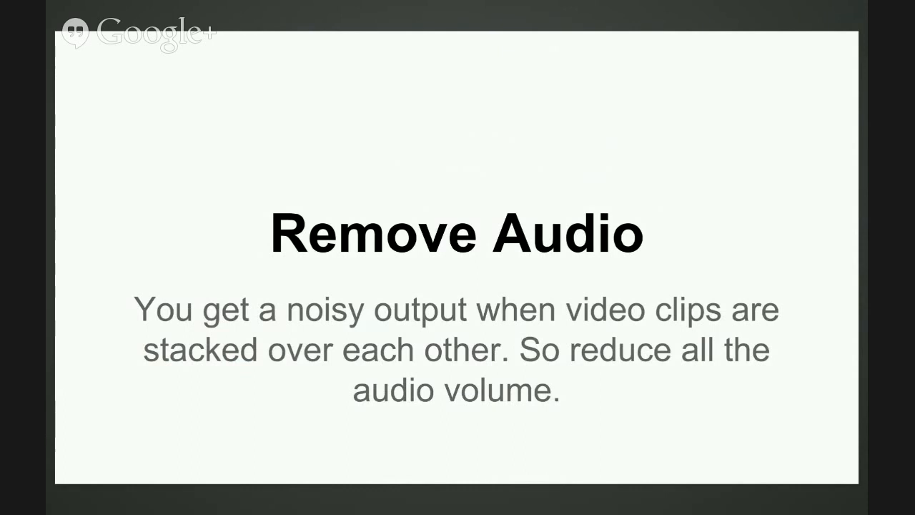
key(ctrl+Up)
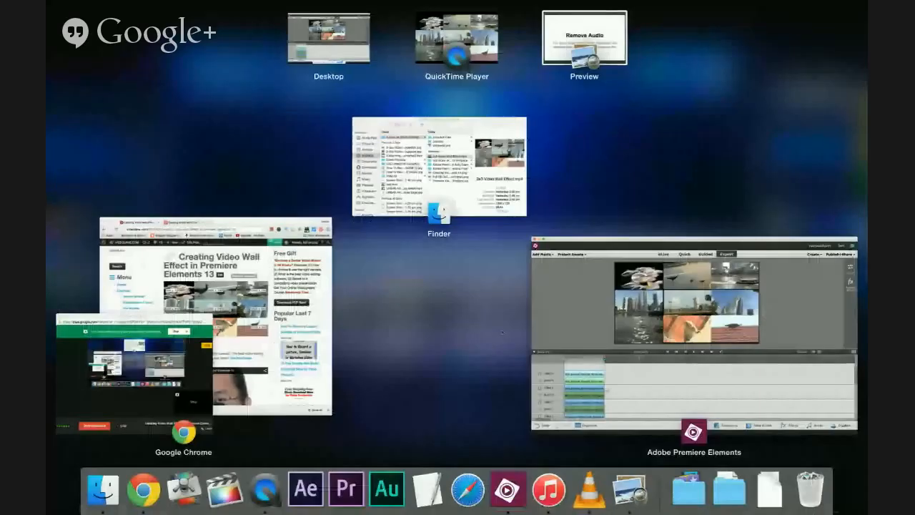
click(582, 334)
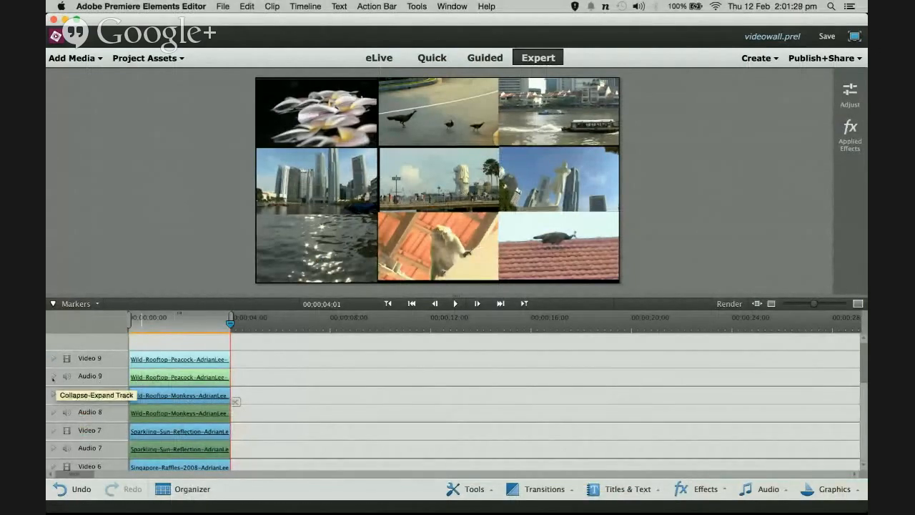
Step: Expand the Audio 9 track, lower the Wild-Rooftop-Peacock clip's volume line to the minimum, and return the playhead near the start
click(53, 376)
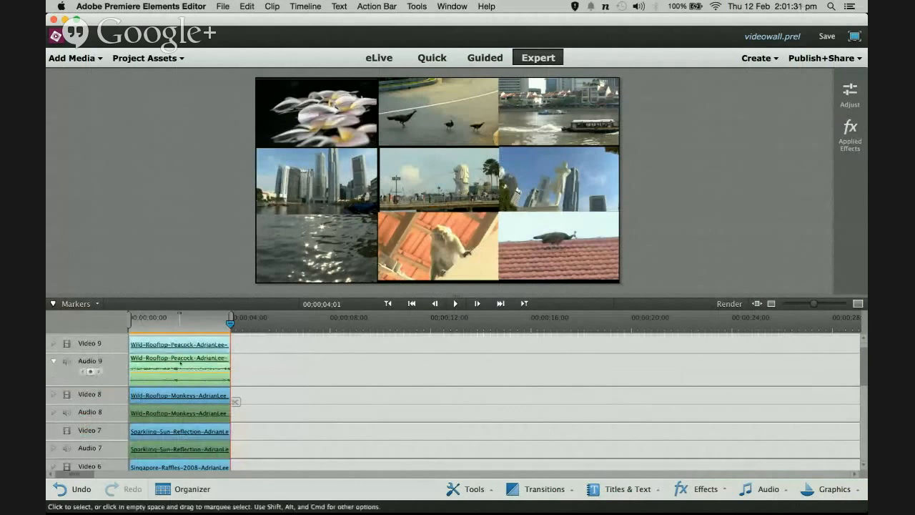
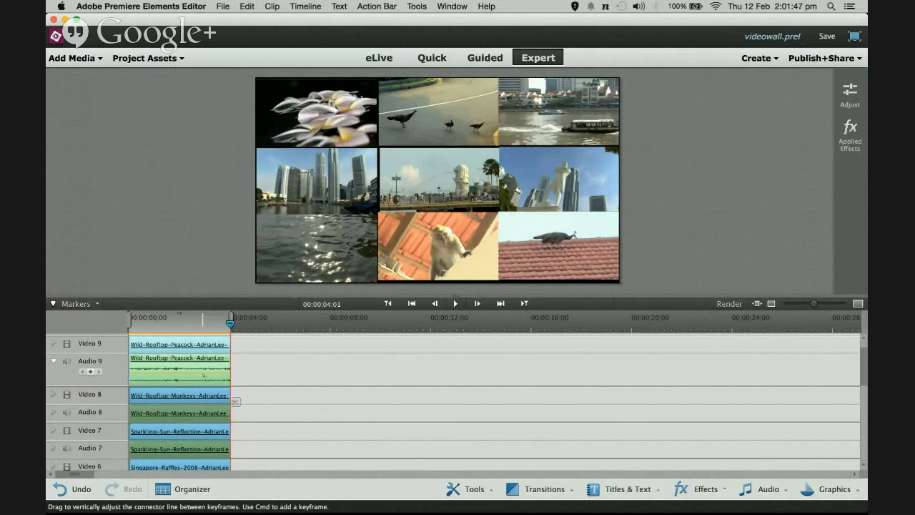
drag(203, 375, 203, 383)
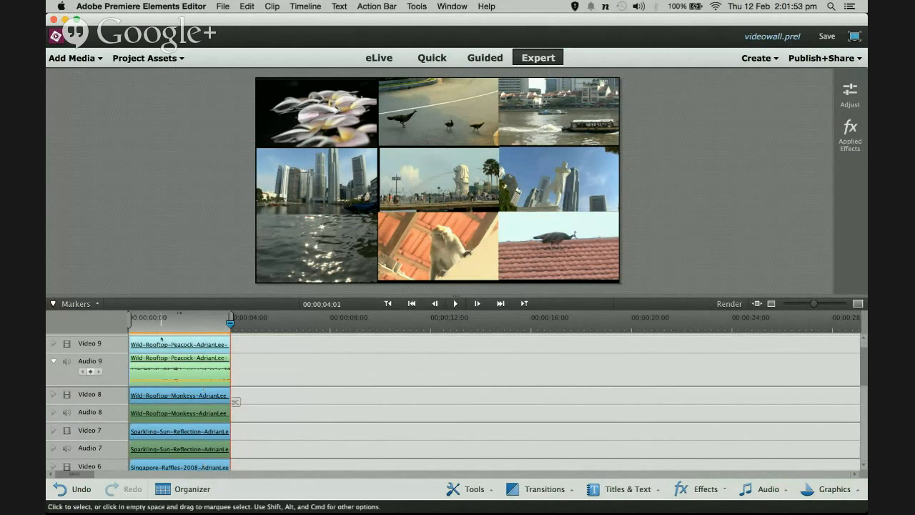
click(140, 323)
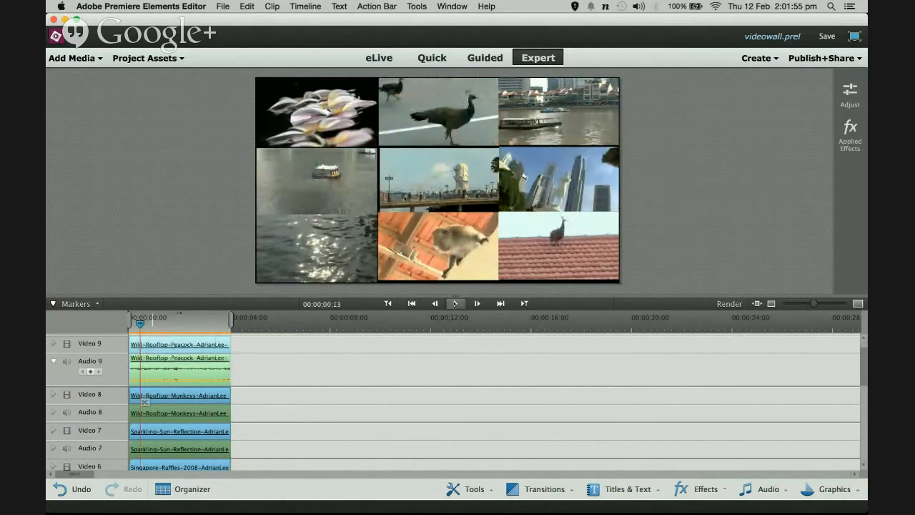
Step: Play the video wall, then expand Audio 5 and lower the Singapore-City clip's volume line to the minimum
click(455, 303)
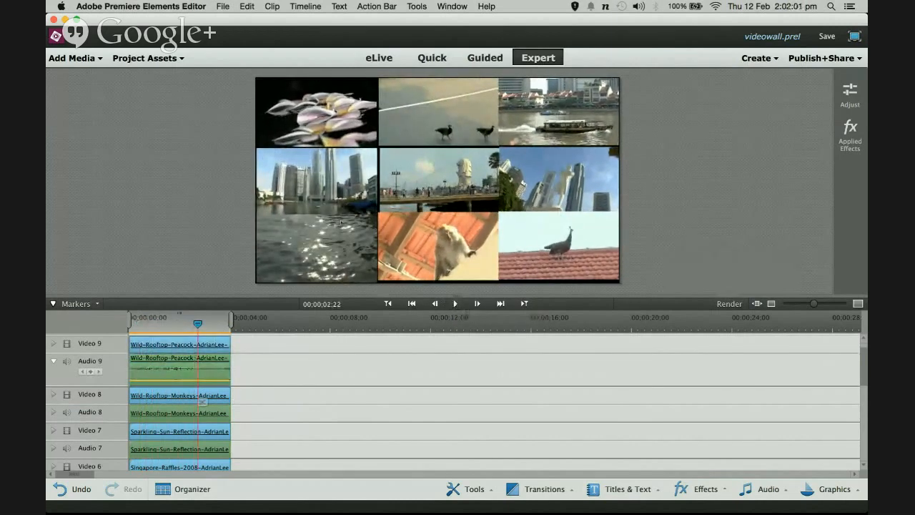
click(317, 181)
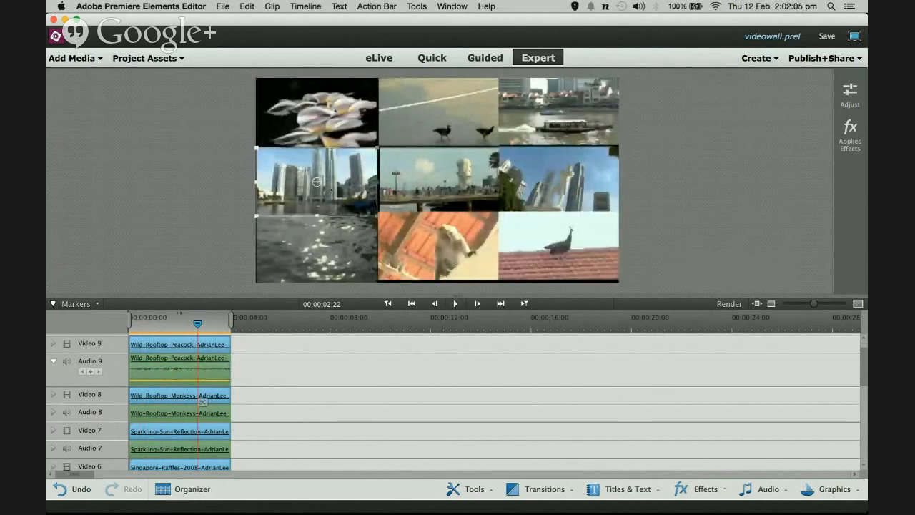
scroll(118, 377, down, 5)
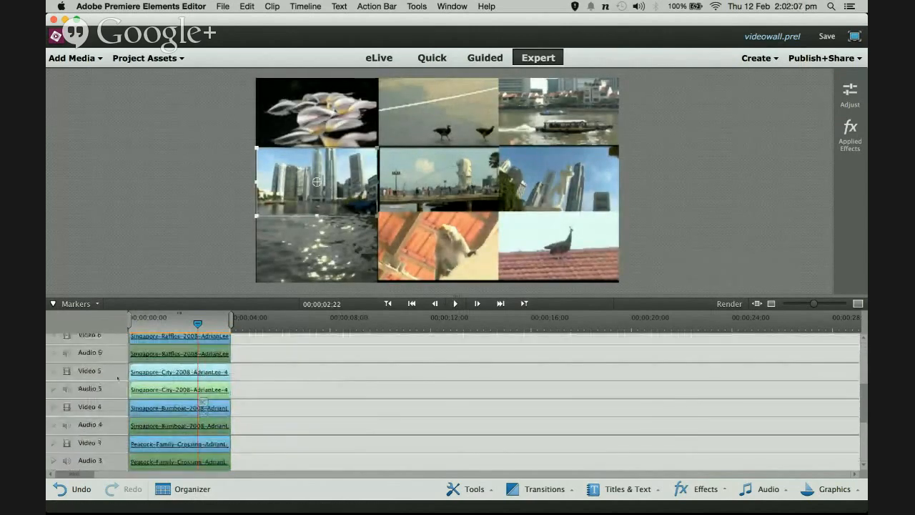
click(53, 389)
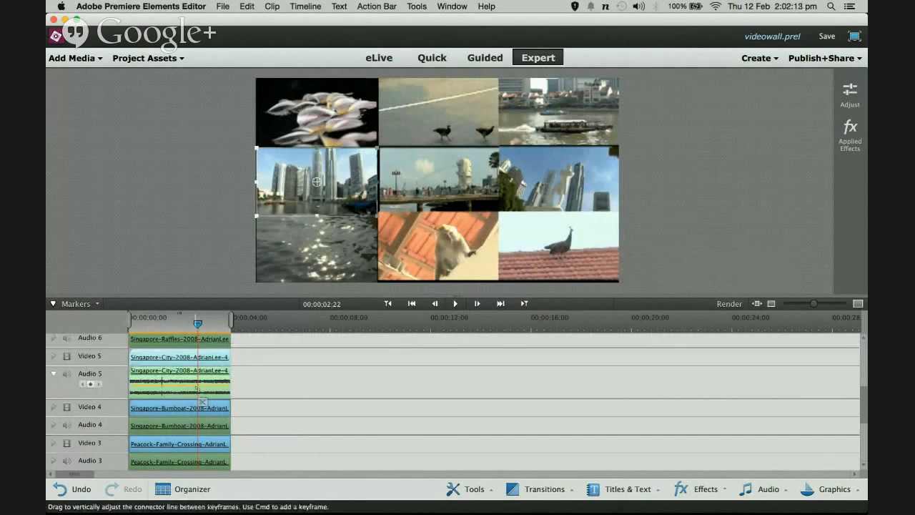
drag(197, 389, 199, 451)
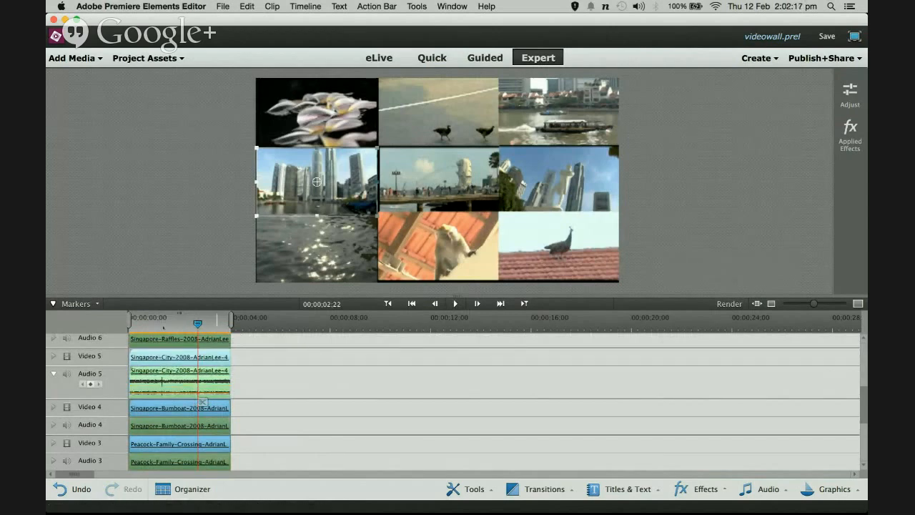
Step: Play the video wall from the beginning to check the sound and select the Singapore-City clip in the preview
click(130, 322)
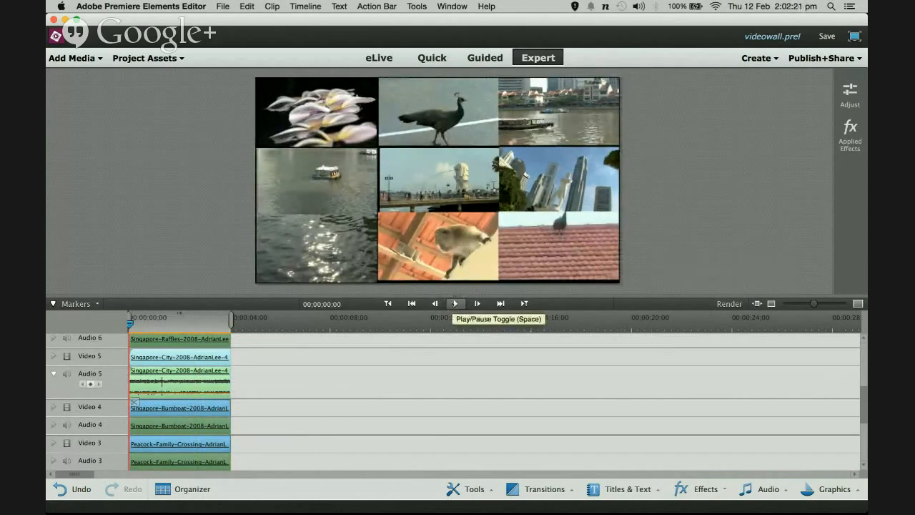
click(454, 304)
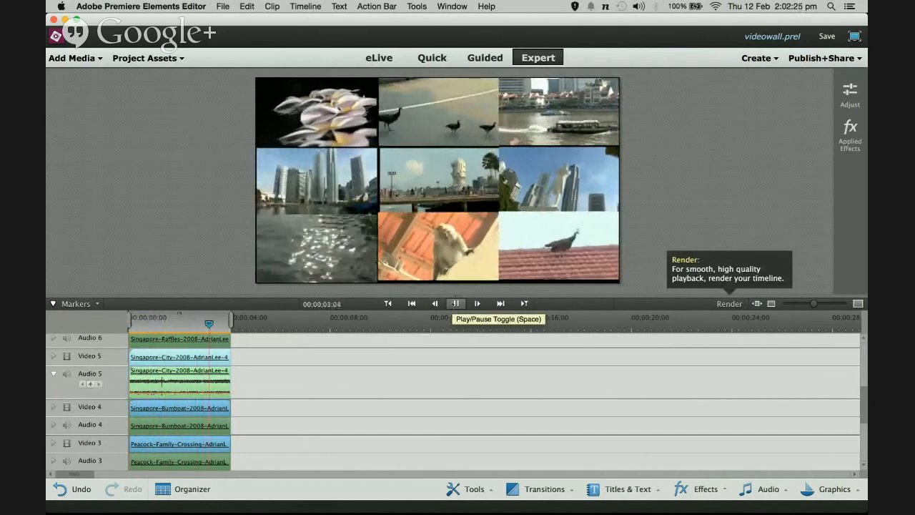
click(455, 304)
click(317, 182)
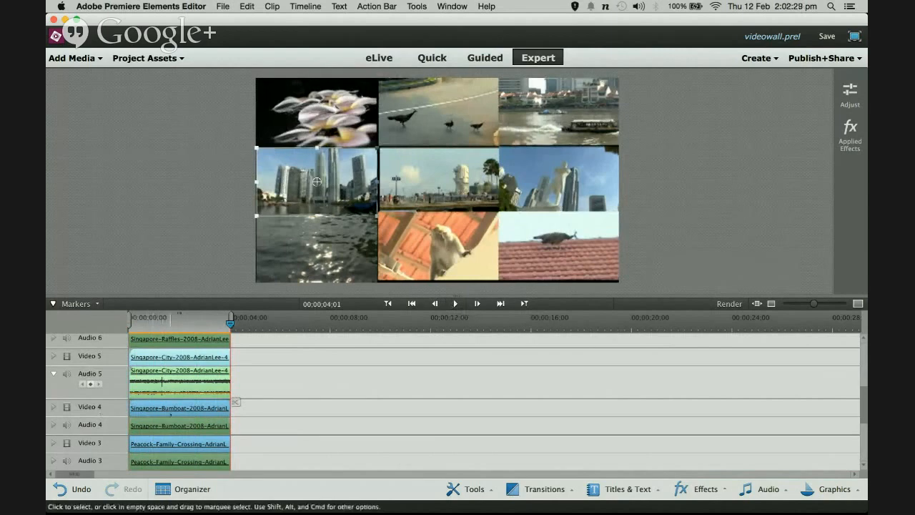
Step: Expand the Audio 4 track and replay the video wall from near the start, stopping around two seconds
click(53, 425)
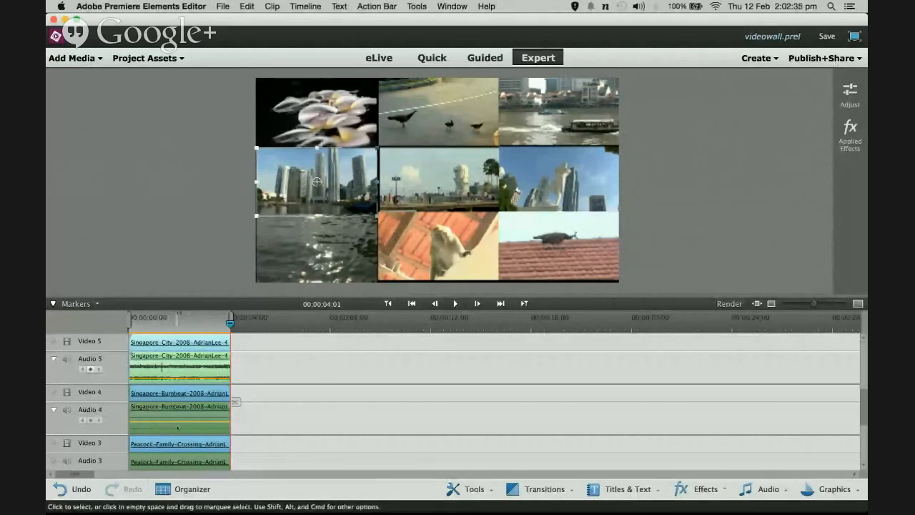
drag(230, 323, 213, 324)
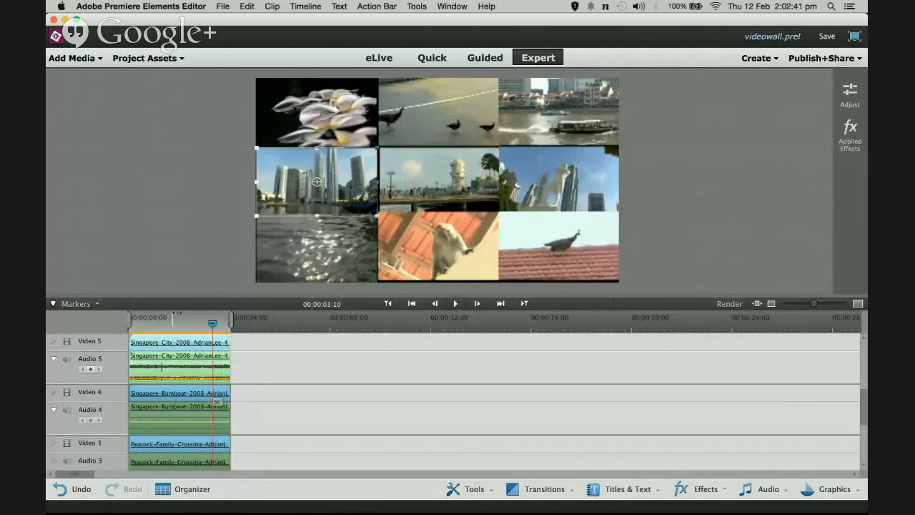
key(Home)
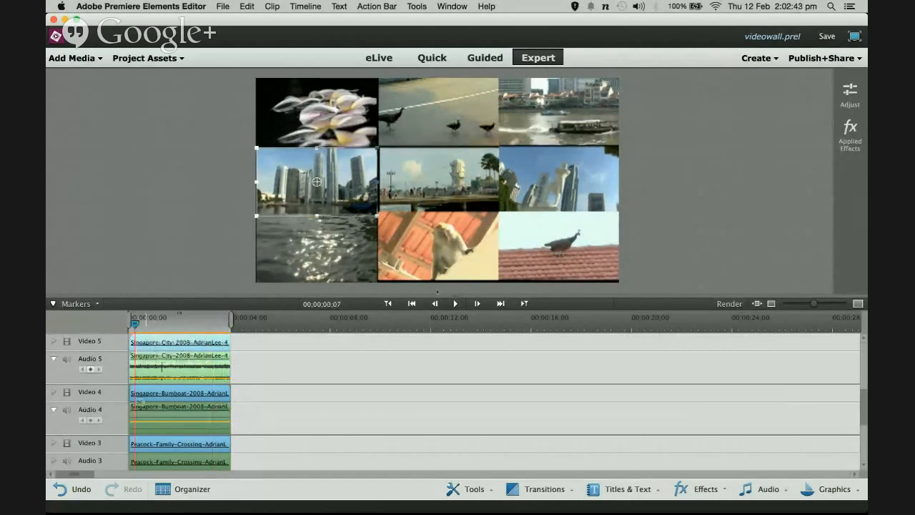
click(454, 304)
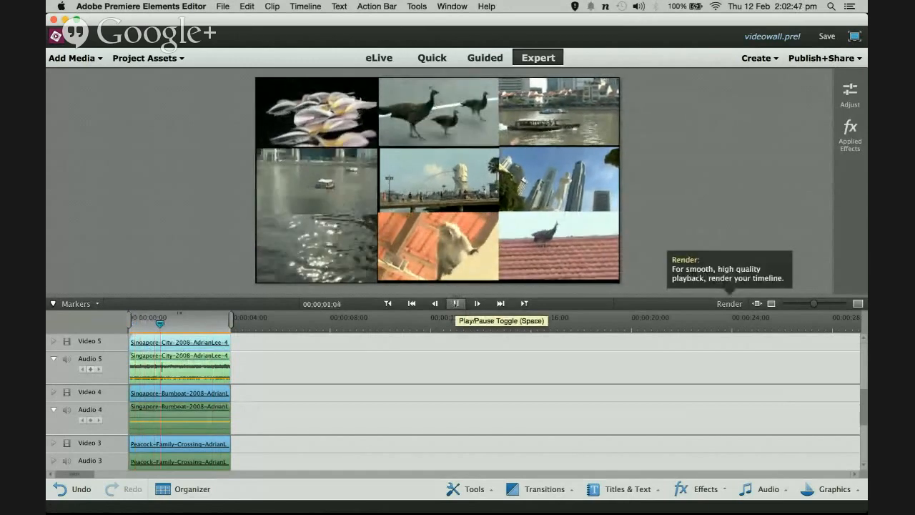
click(455, 303)
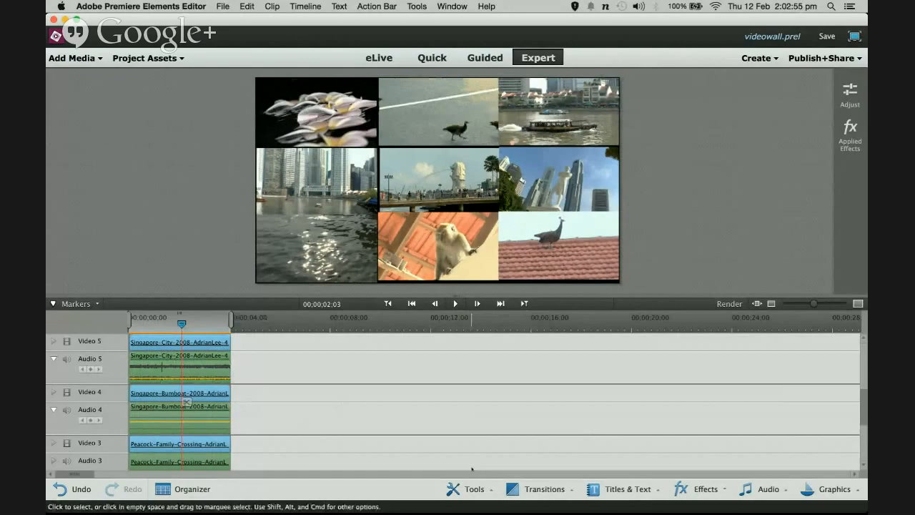
Step: Switch to the slides in Preview, advance past Precise Math to Position Coordinates (full HD), and return to Adobe Premiere Elements
key(ctrl+Up)
click(585, 37)
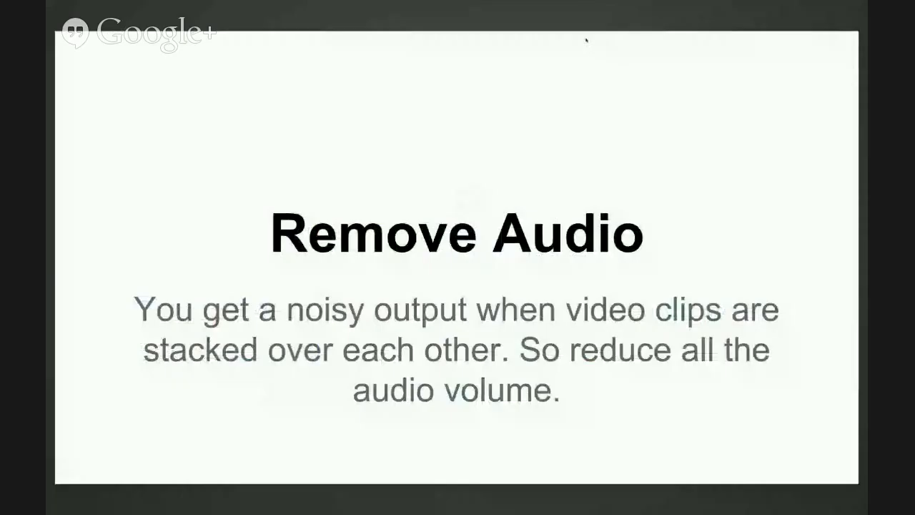
key(Right)
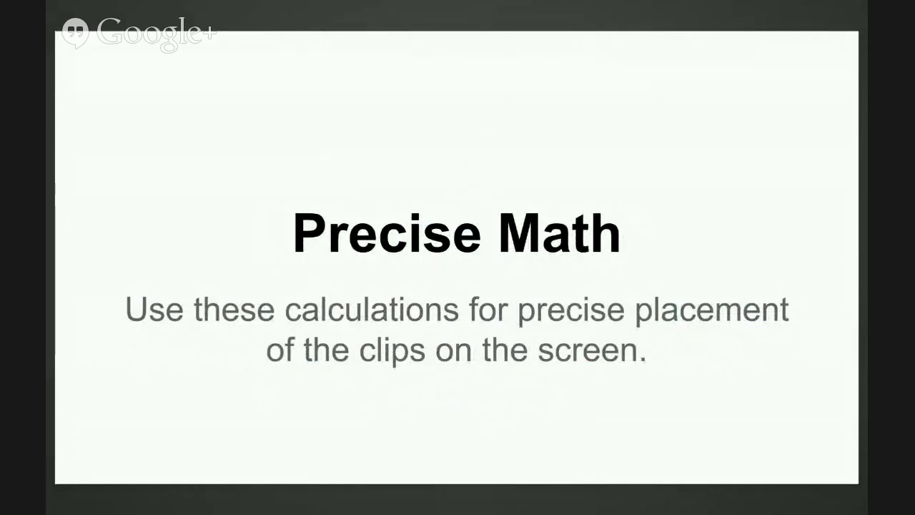
key(Right)
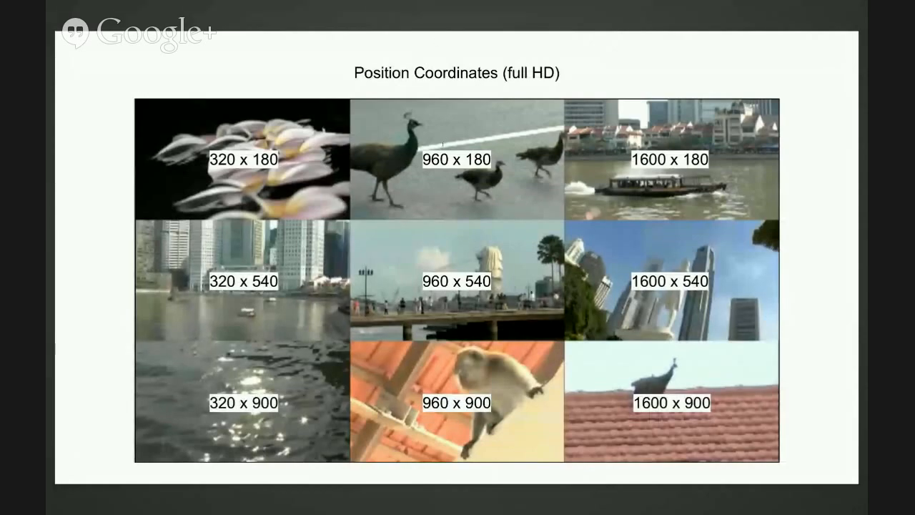
key(ctrl+Up)
click(606, 296)
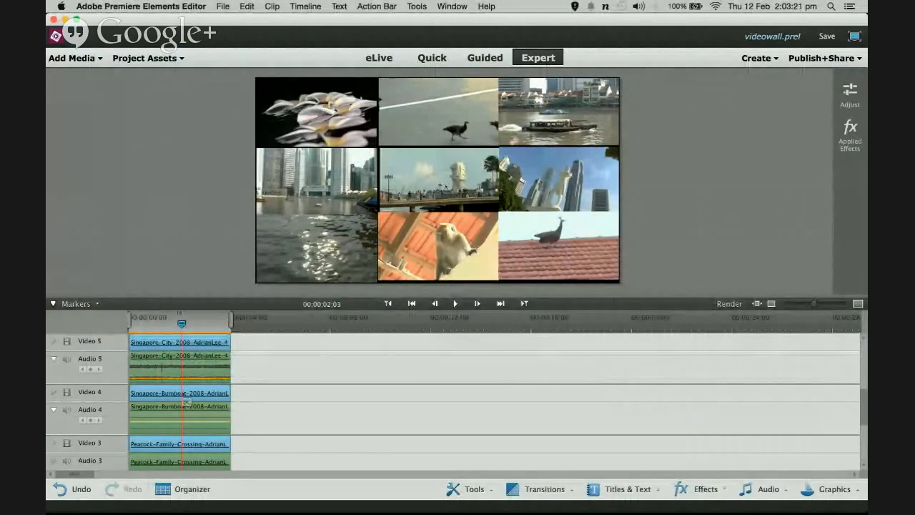
Step: Move the centre Merlion, Peacock-Family-Crossing and Singapore-Bumboat clips slightly out of their grid places in the preview
drag(461, 184, 468, 187)
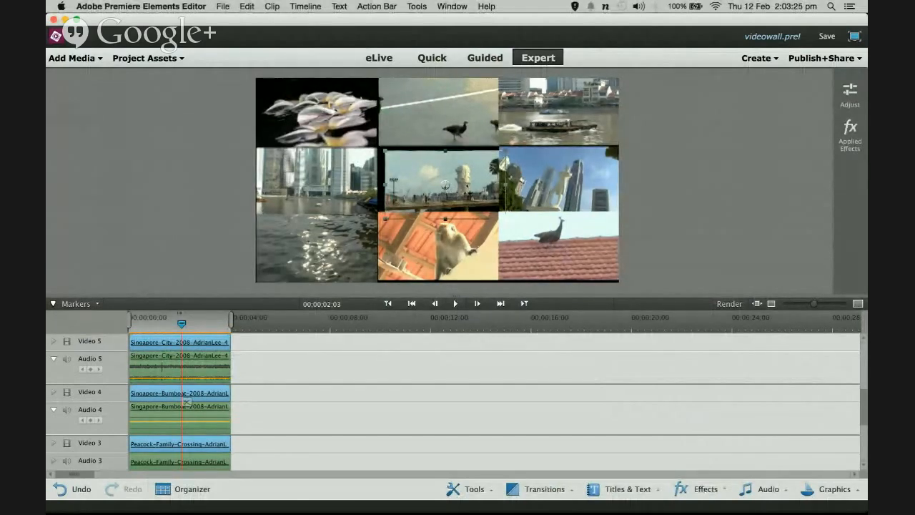
drag(473, 181, 474, 172)
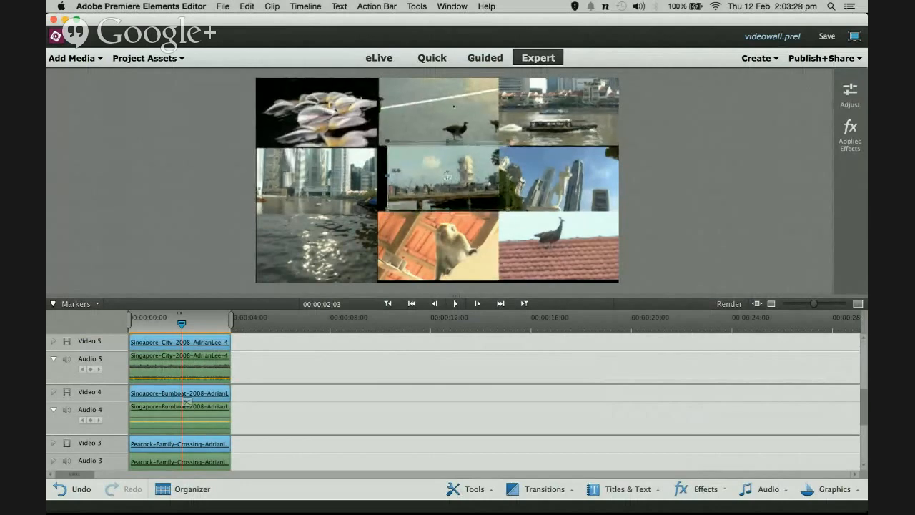
click(453, 106)
drag(439, 110, 445, 126)
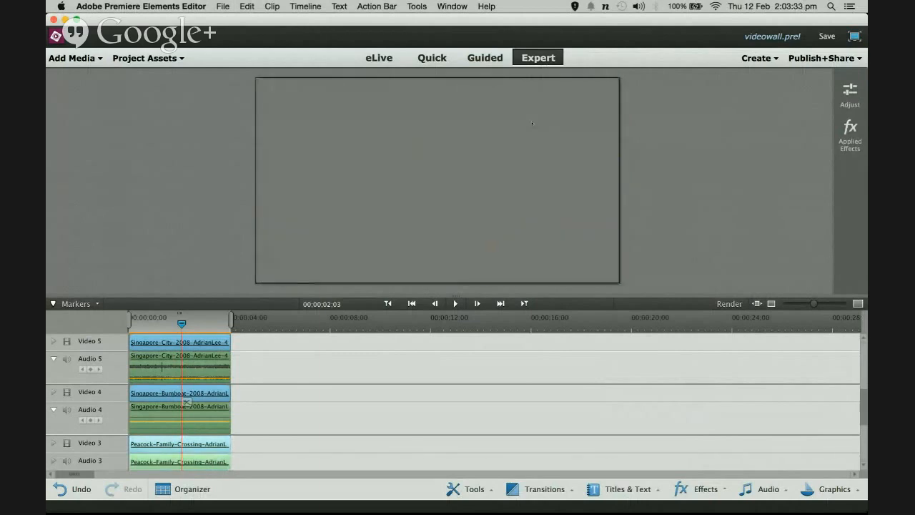
click(548, 126)
drag(547, 126, 539, 137)
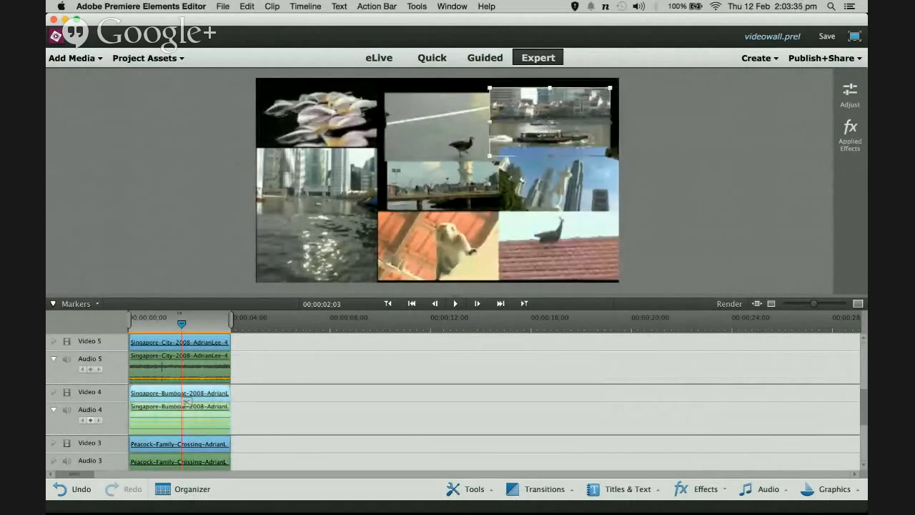
Step: Shift the flower clip out of its corner, then move it and the Peacock-Family-Crossing clip back into their grid places
click(316, 112)
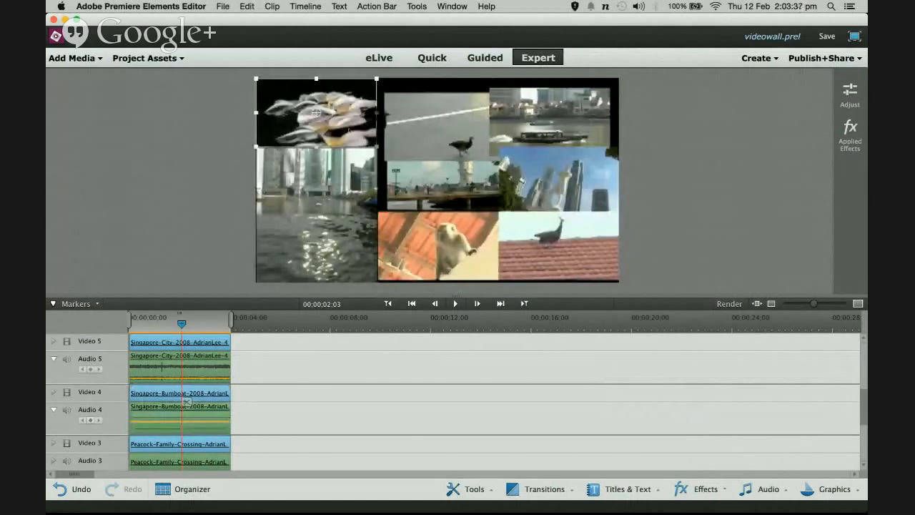
drag(315, 112, 334, 117)
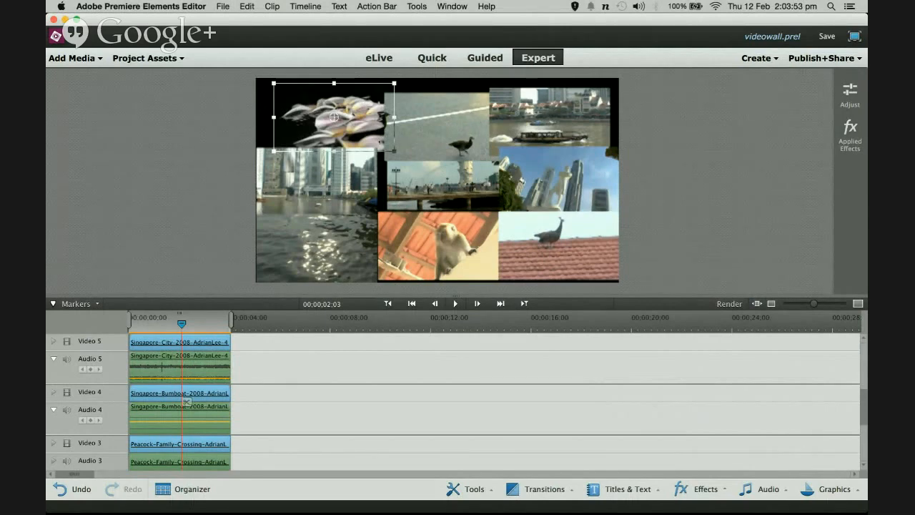
drag(361, 125, 346, 121)
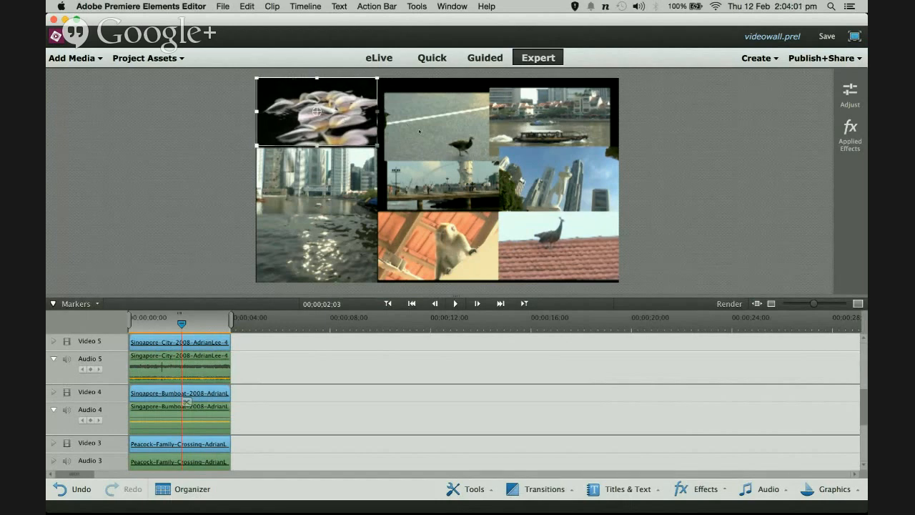
mouse_move(444, 117)
mouse_down()
mouse_move(436, 102)
mouse_move(438, 115)
mouse_up()
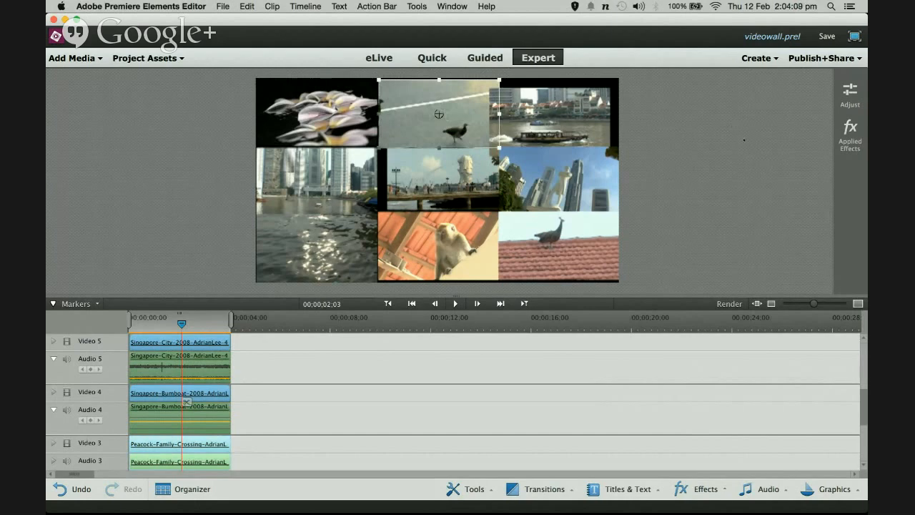
Step: Show the Motion settings in the applied effects of the centre Merlion clip
click(850, 132)
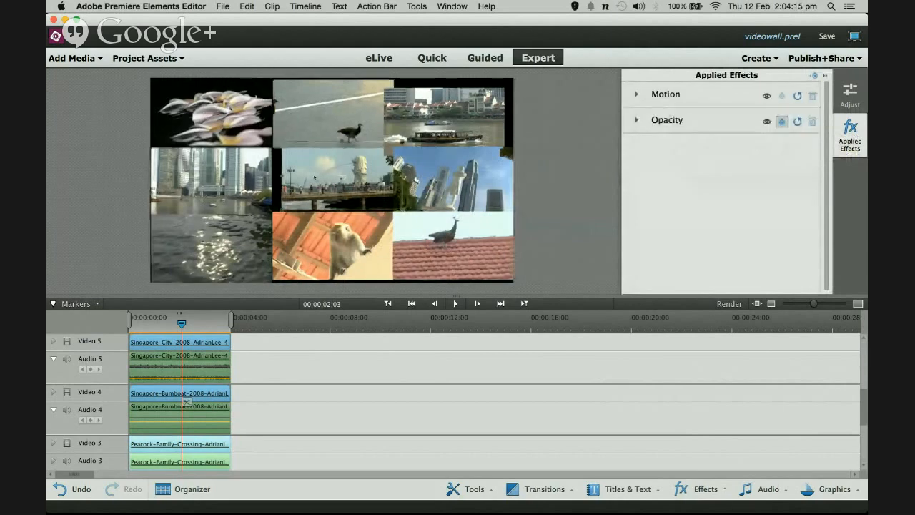
click(315, 177)
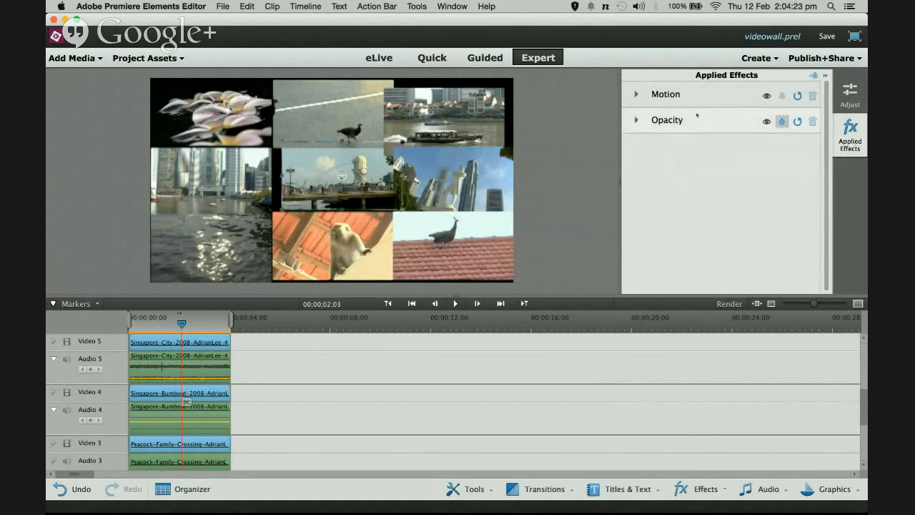
click(637, 95)
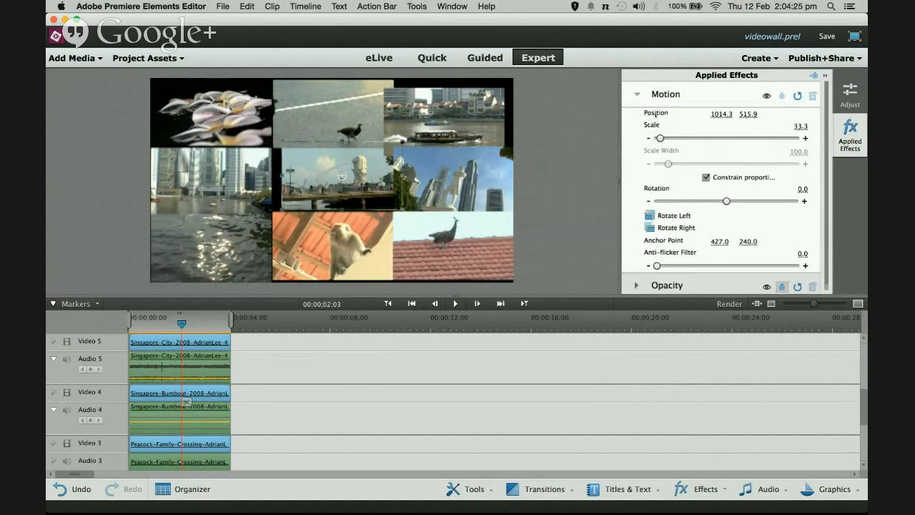
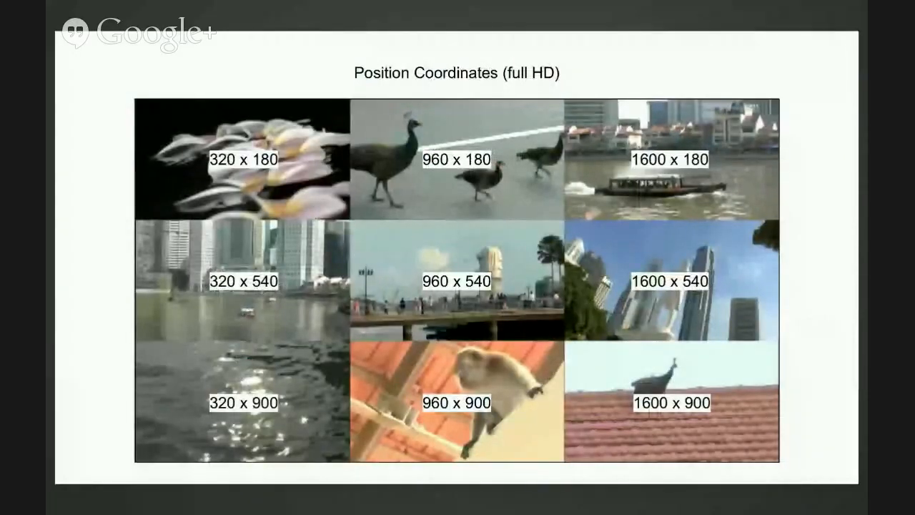
Step: Return from the slides to Adobe Premiere Elements and set the flower clip's horizontal Motion position to 320
key(ctrl+Up)
click(694, 332)
click(211, 111)
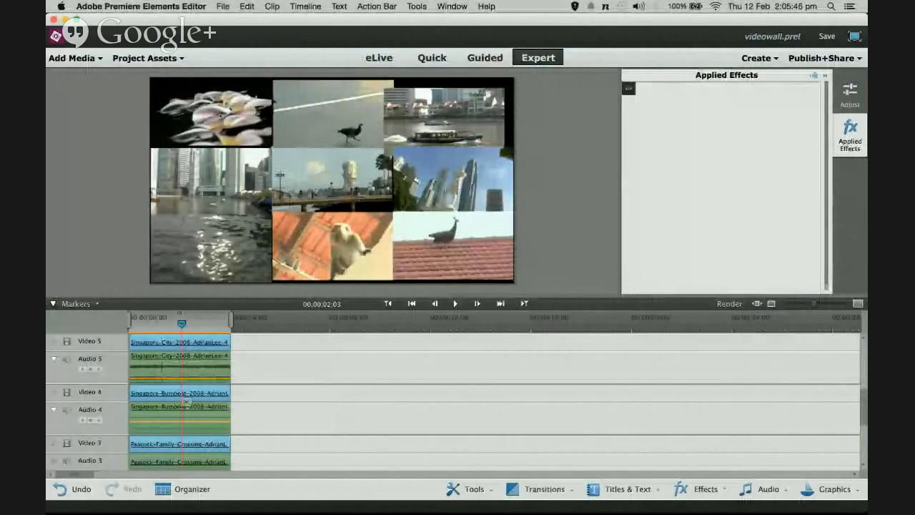
click(637, 95)
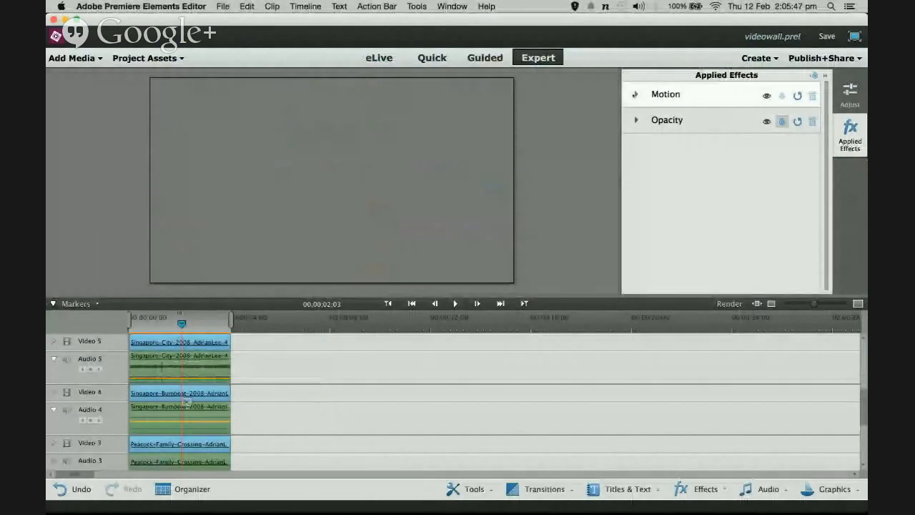
click(720, 114)
text(320)
click(748, 114)
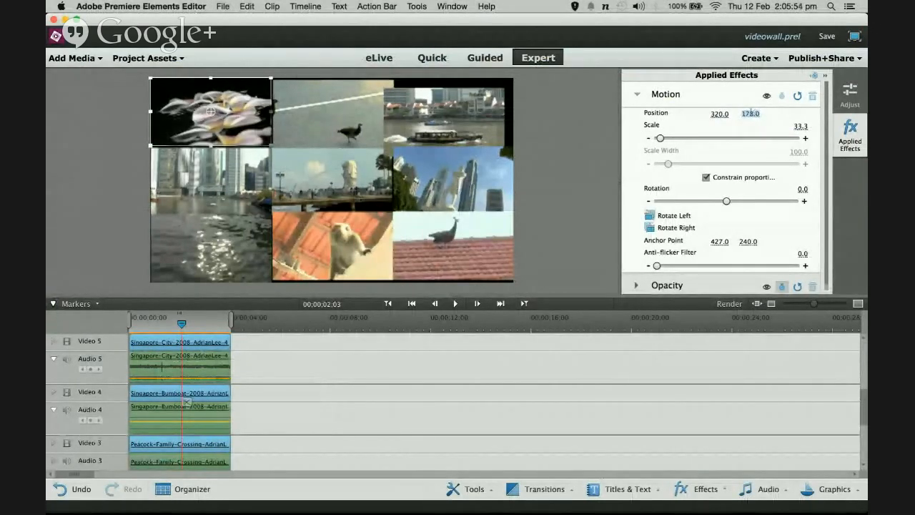
Step: Check the Position Coordinates slide in Preview, return to Adobe Premiere Elements, and set the flower clip's vertical position to 180
key(ctrl+Up)
click(583, 34)
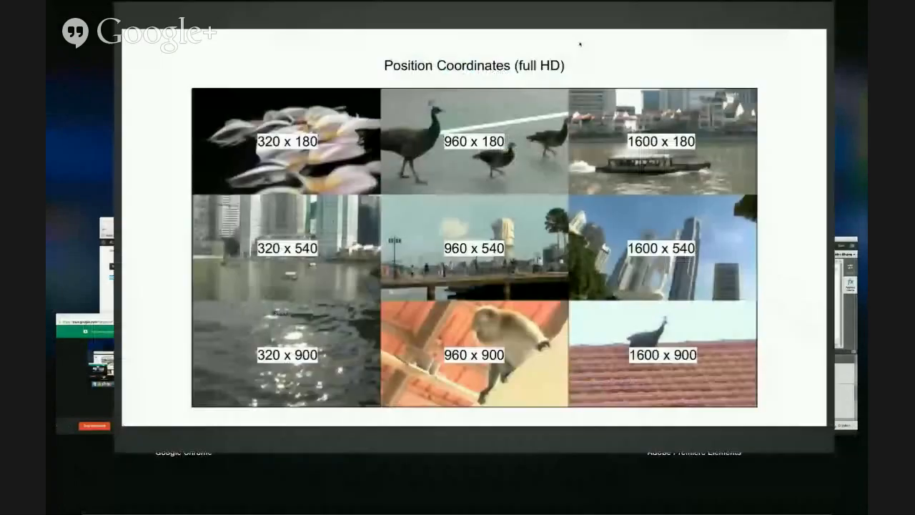
key(ctrl+Up)
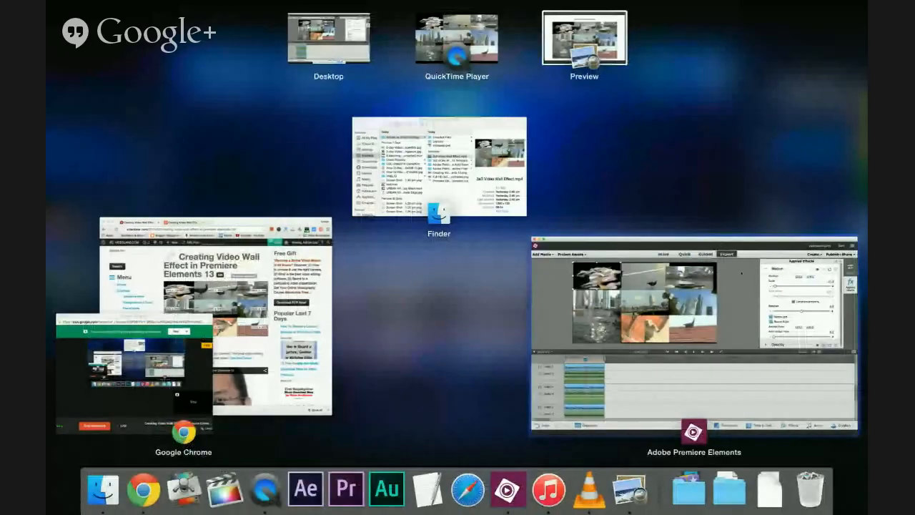
click(743, 258)
click(751, 114)
text(180)
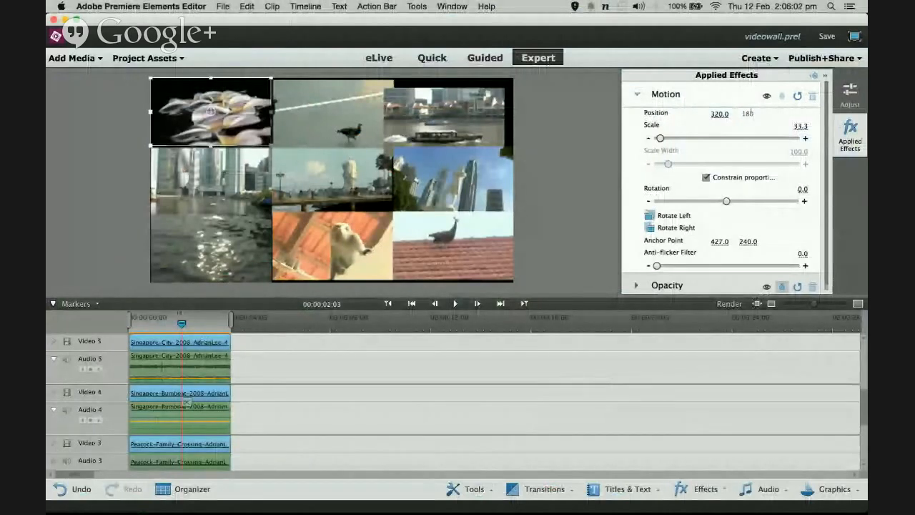
Step: Apply the flower clip's vertical position of 180, then check the Position Coordinates slide in Preview and return to Adobe Premiere Elements
key(Return)
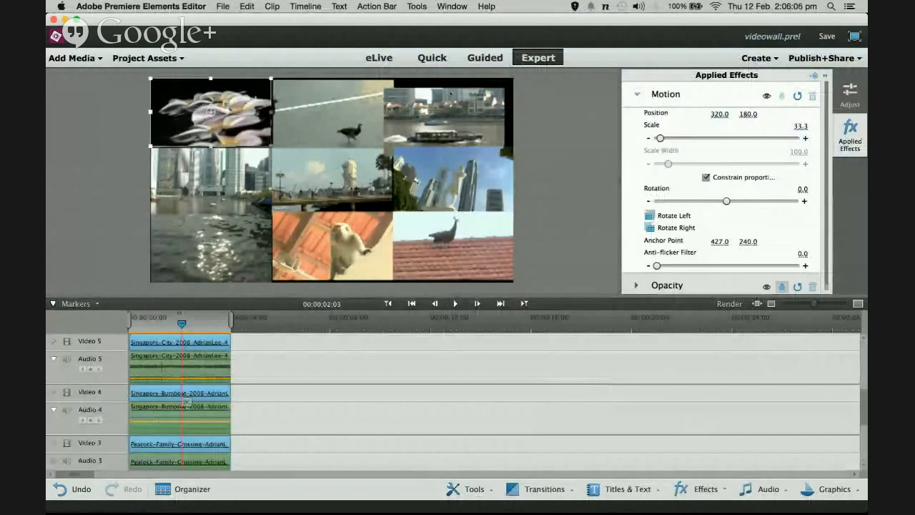
key(ctrl+Up)
click(585, 38)
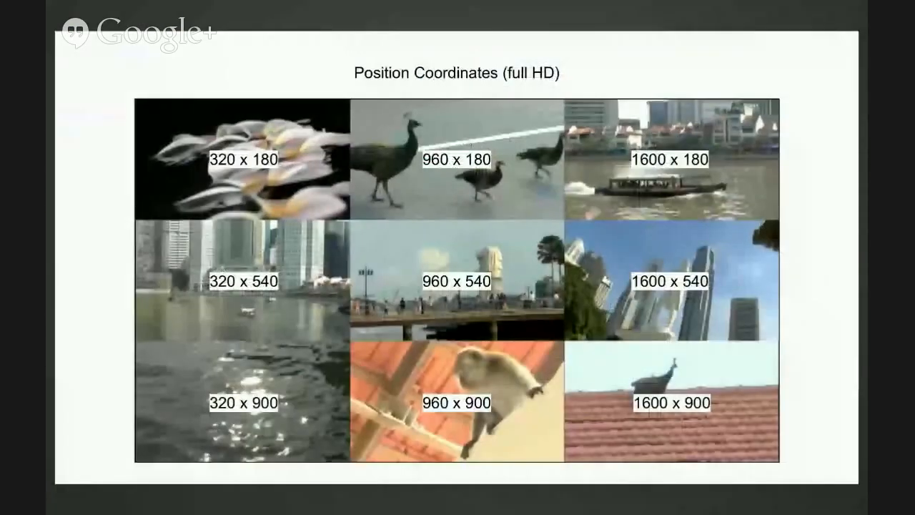
key(ctrl+Up)
click(686, 315)
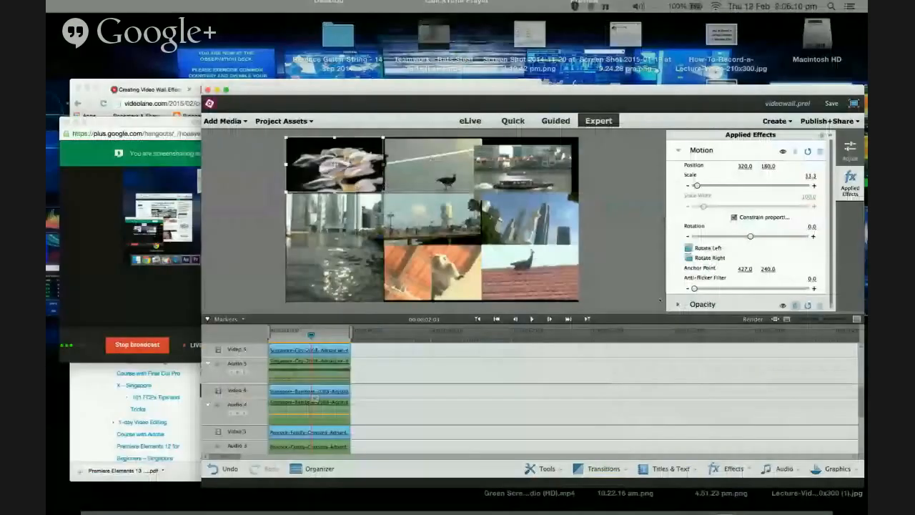
Step: Set the Motion position of the Peacock-Family-Crossing clip to 960 horizontally and 180 vertically
click(344, 109)
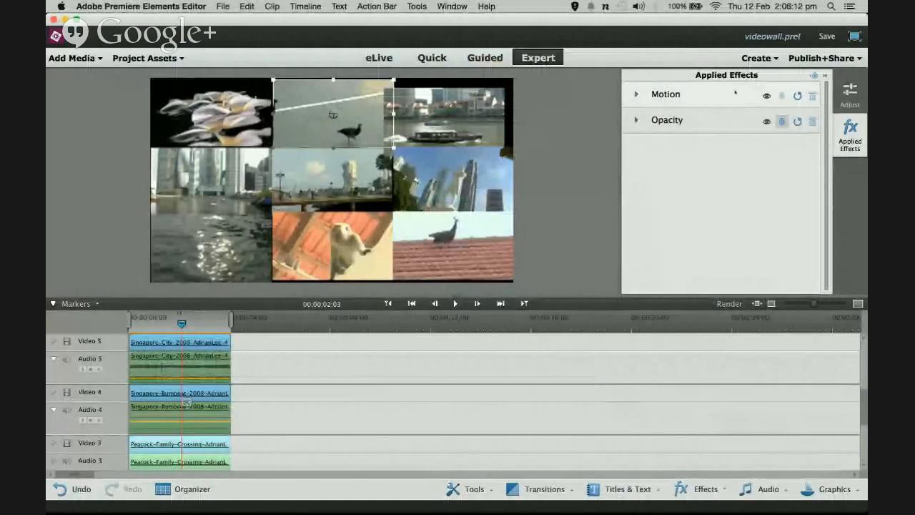
click(636, 94)
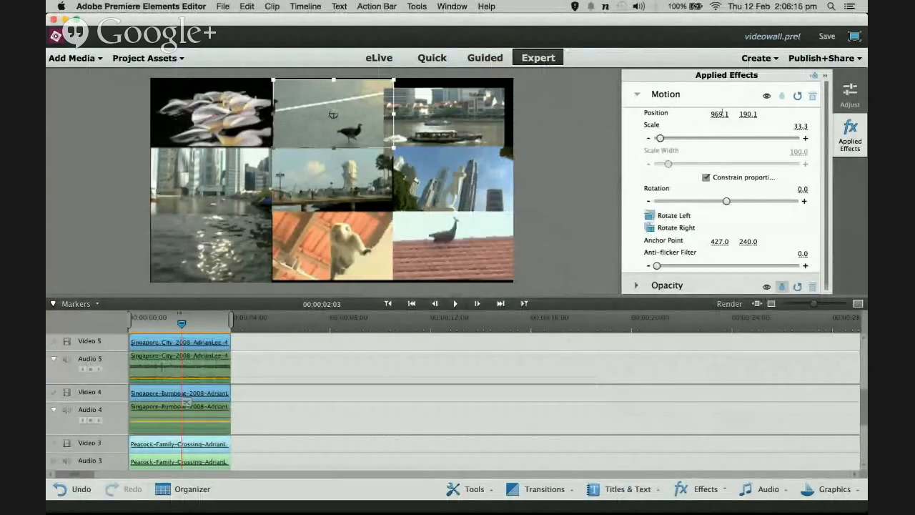
click(721, 114)
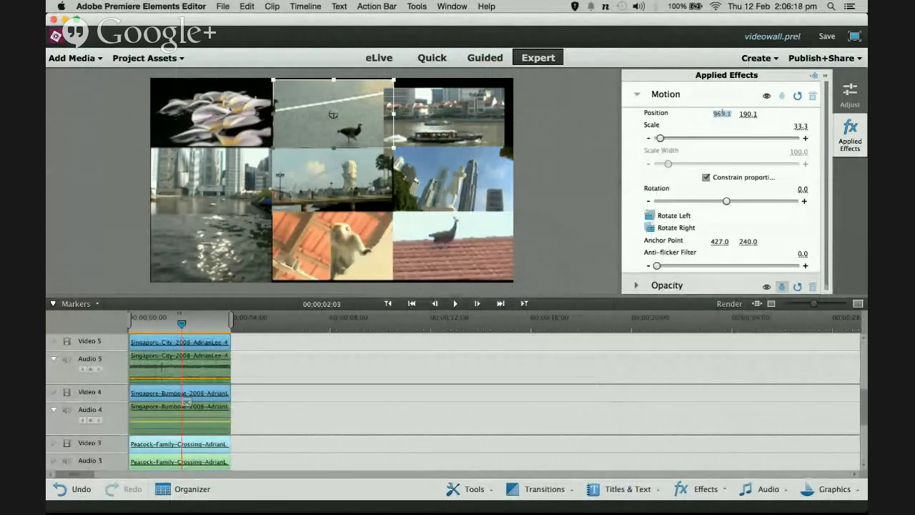
text(960)
click(749, 115)
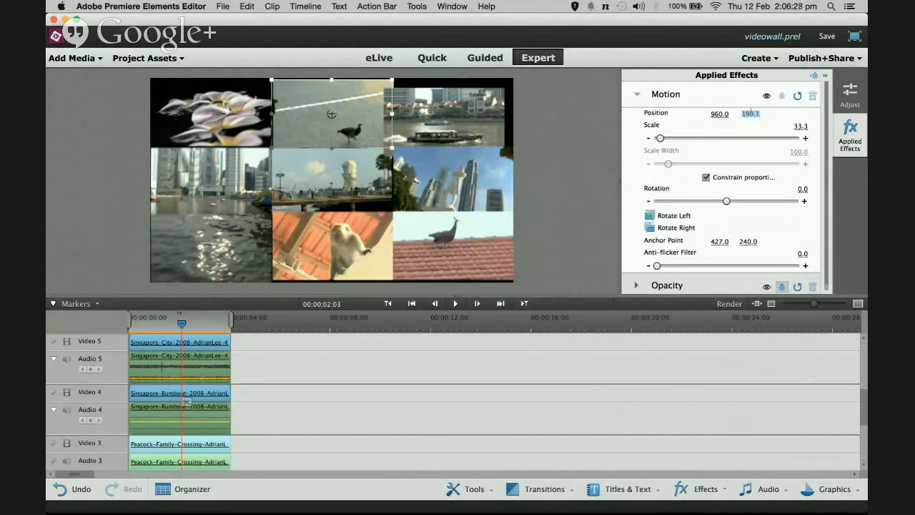
text(180)
key(Return)
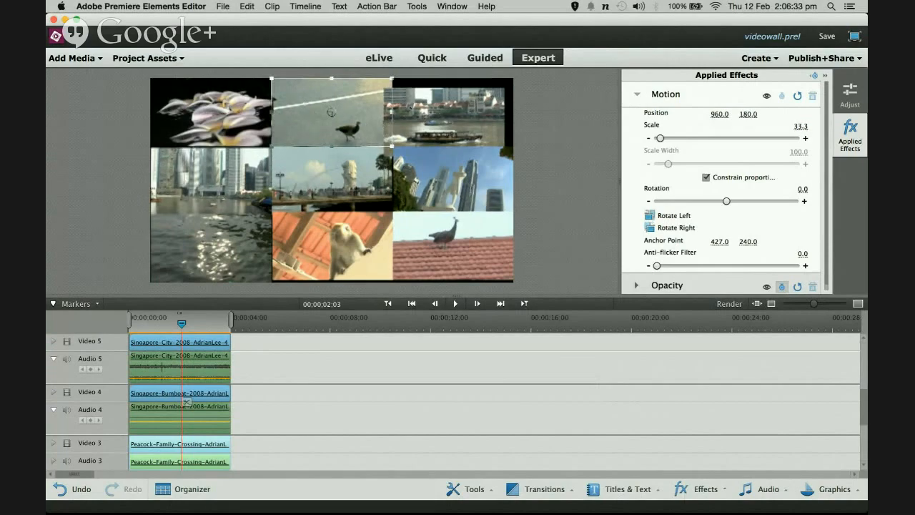
Step: Select the Singapore-Bumboat clip, look up its coordinates on the Position Coordinates slide in Preview, and return to Adobe Premiere Elements
click(185, 397)
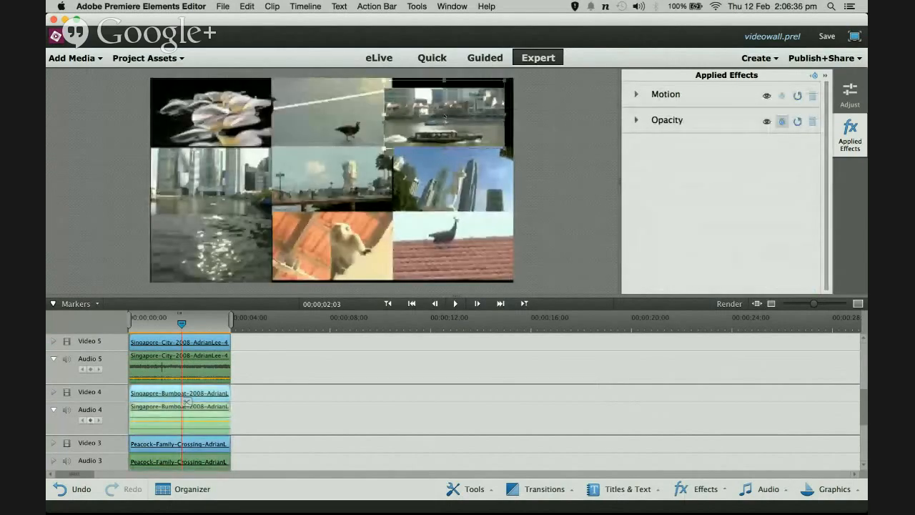
key(F3)
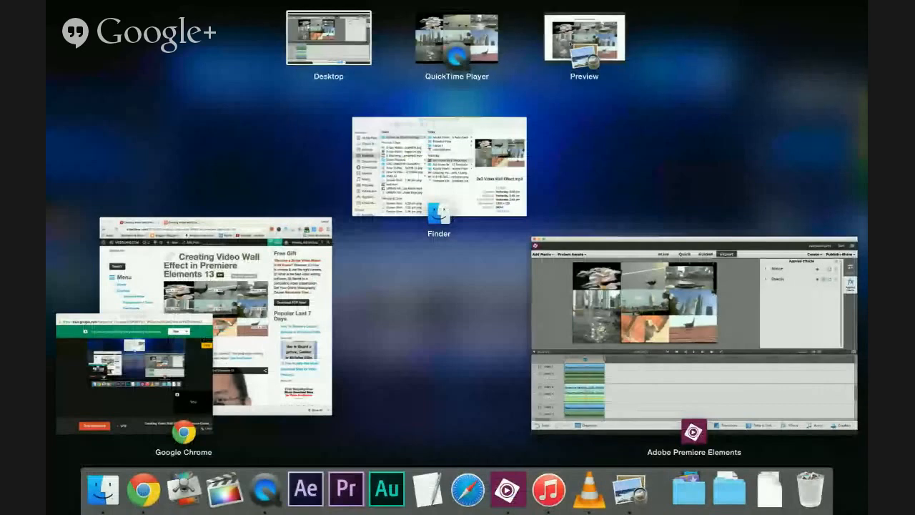
click(570, 41)
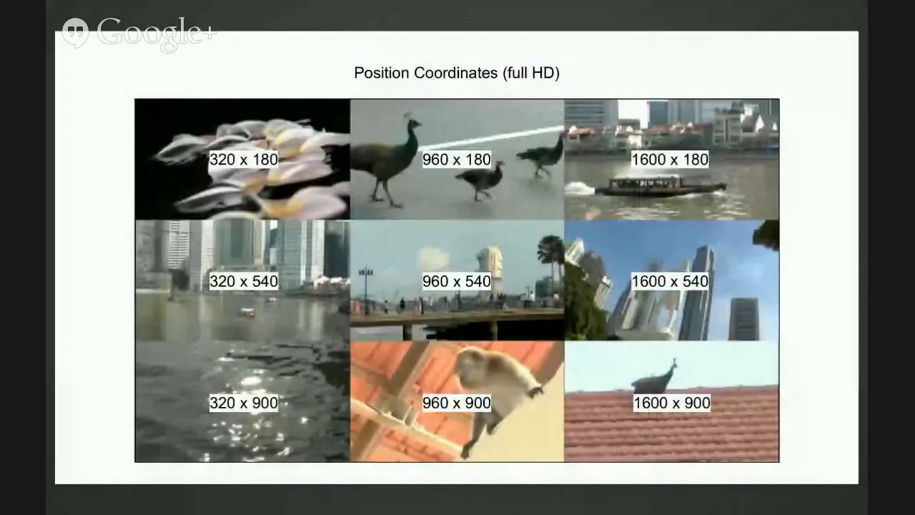
key(F3)
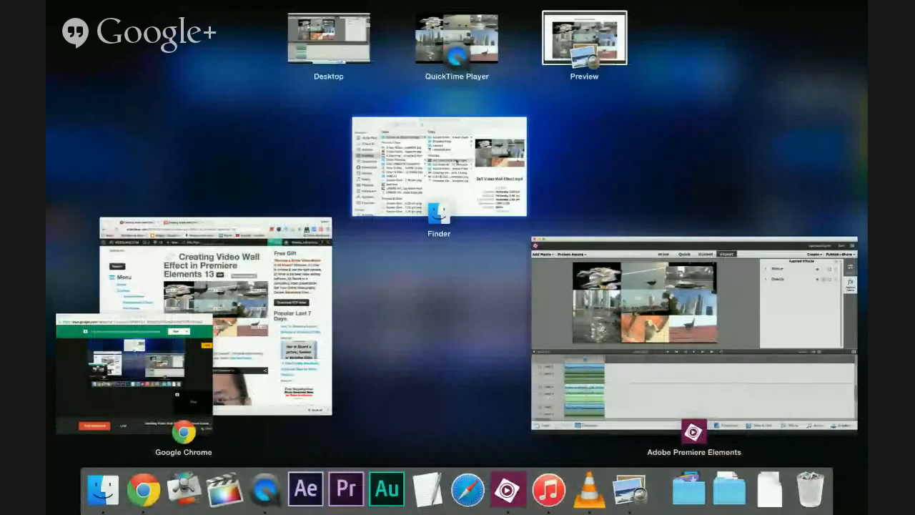
click(656, 341)
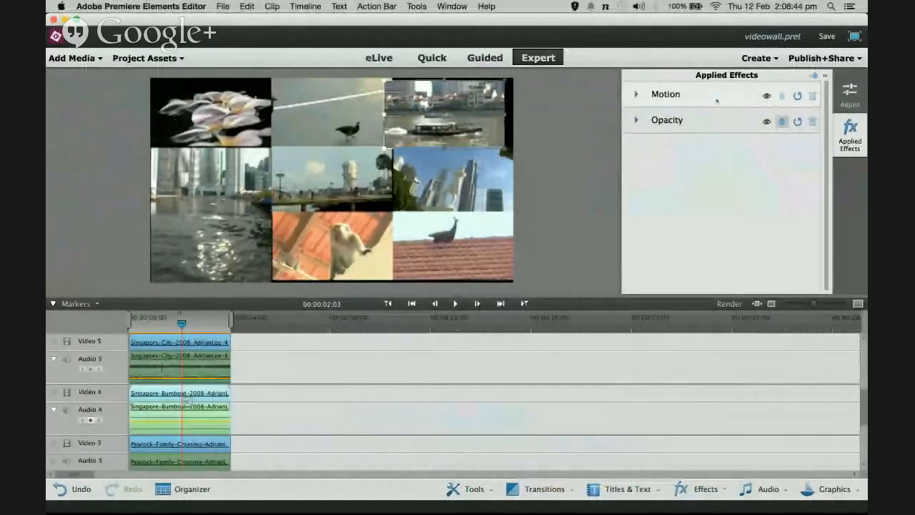
Step: Set the Motion position of the Singapore-Bumboat clip to 1600 horizontally and 180 vertically
click(638, 96)
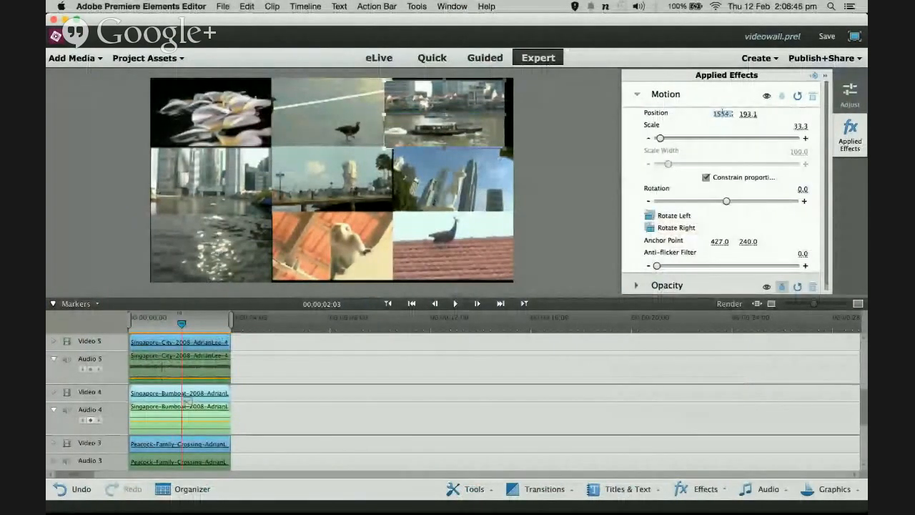
text(1600)
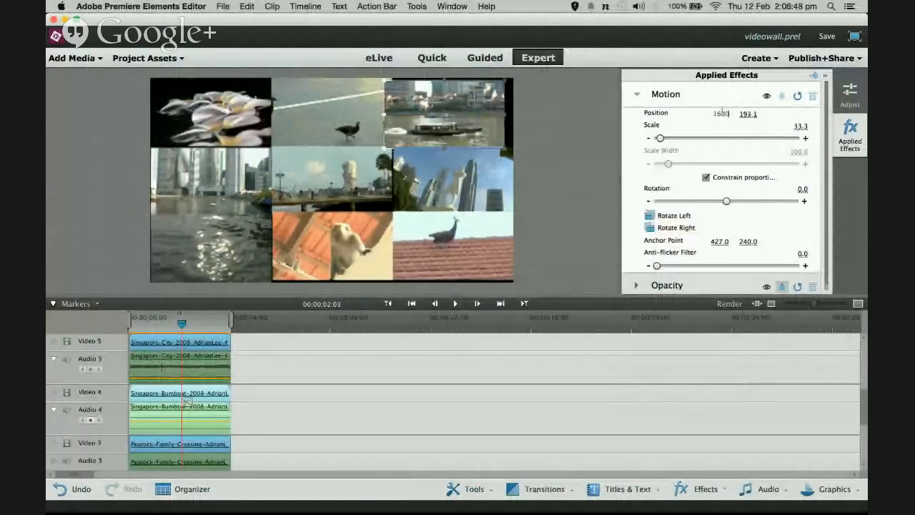
click(751, 113)
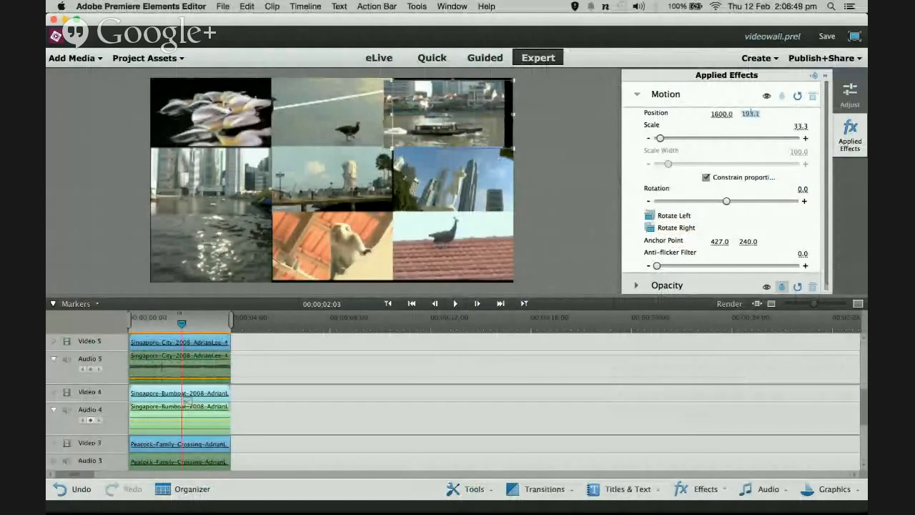
text(180)
key(Return)
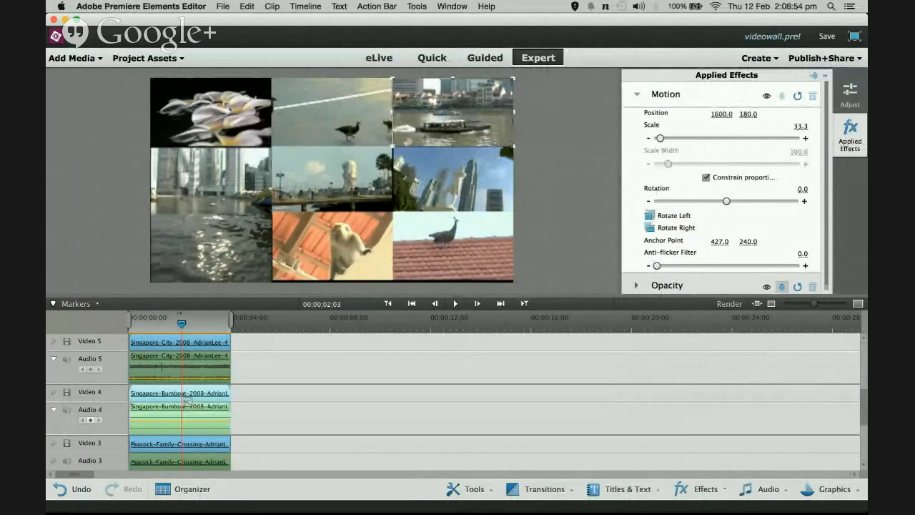
Step: Select the Singapore-City clip, look up its coordinates on the Position Coordinates slide in Preview, and return to Adobe Premiere Elements
click(211, 182)
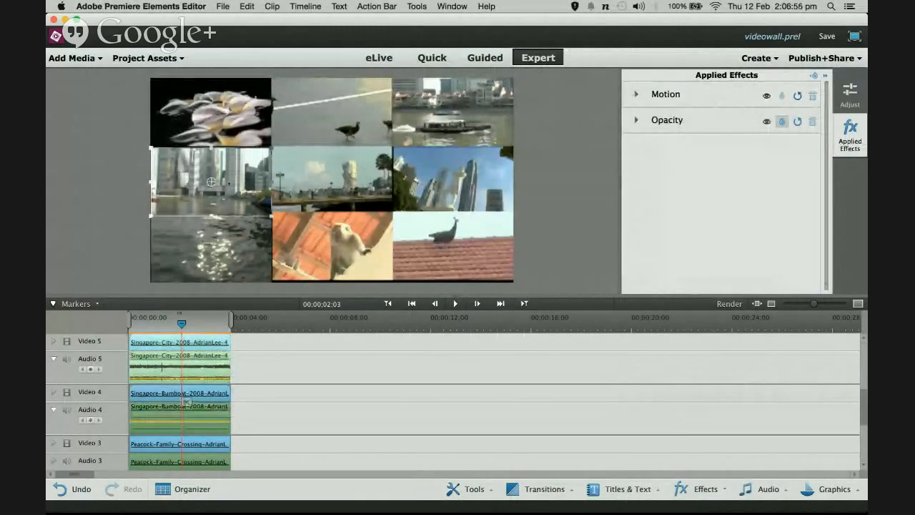
key(ctrl+Up)
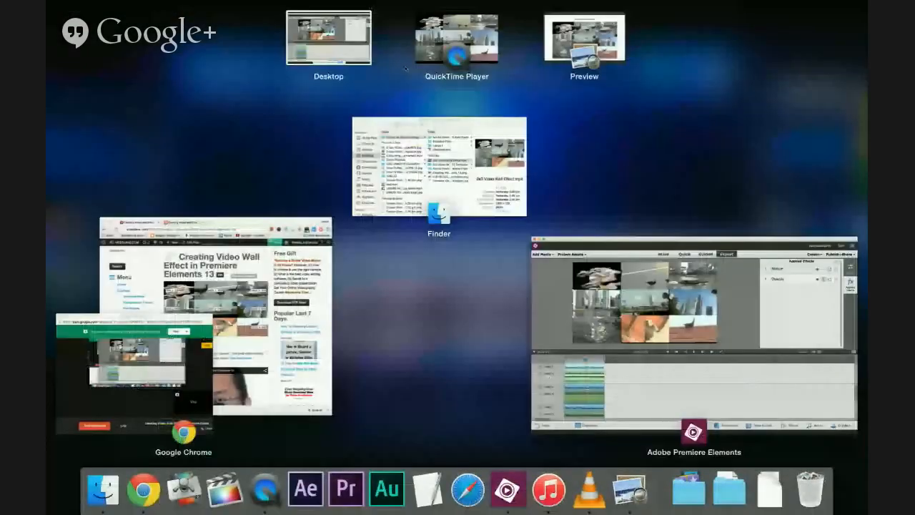
click(581, 40)
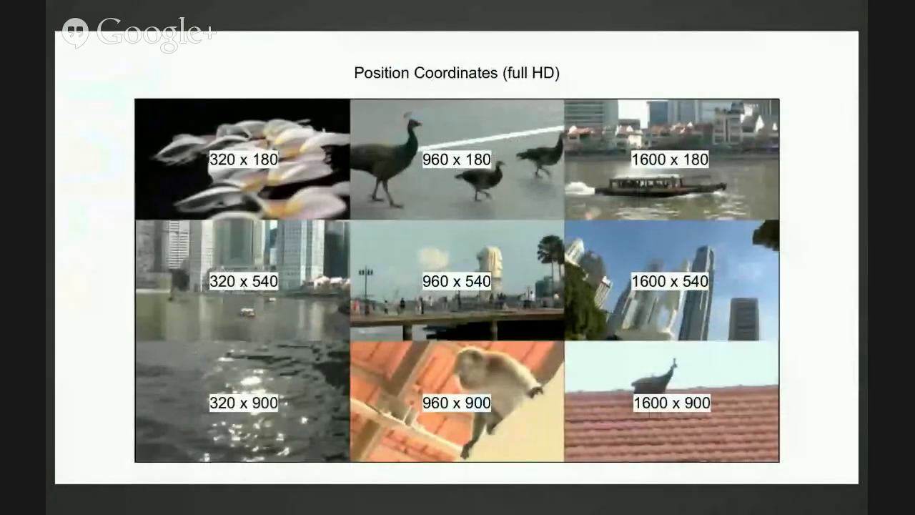
key(ctrl+Up)
click(764, 295)
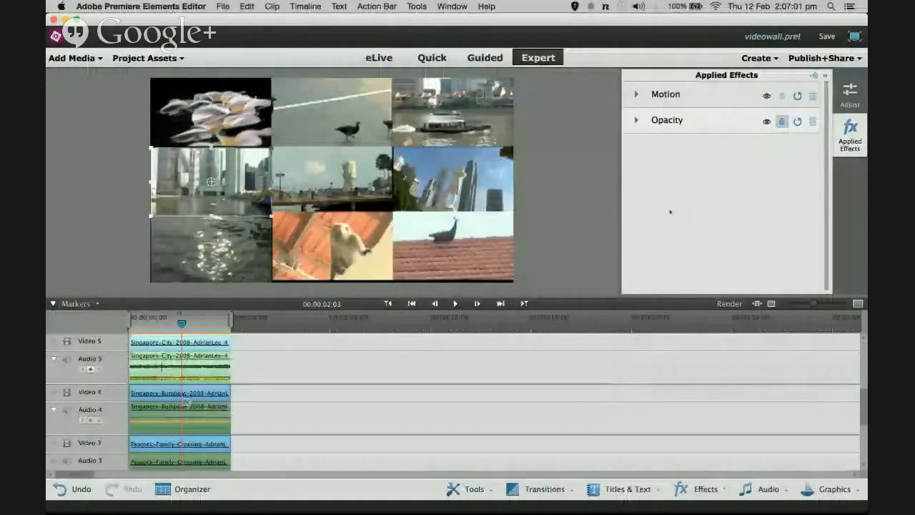
Step: Set the Motion position of the Singapore-City clip to 320 horizontally and 540 vertically
click(715, 93)
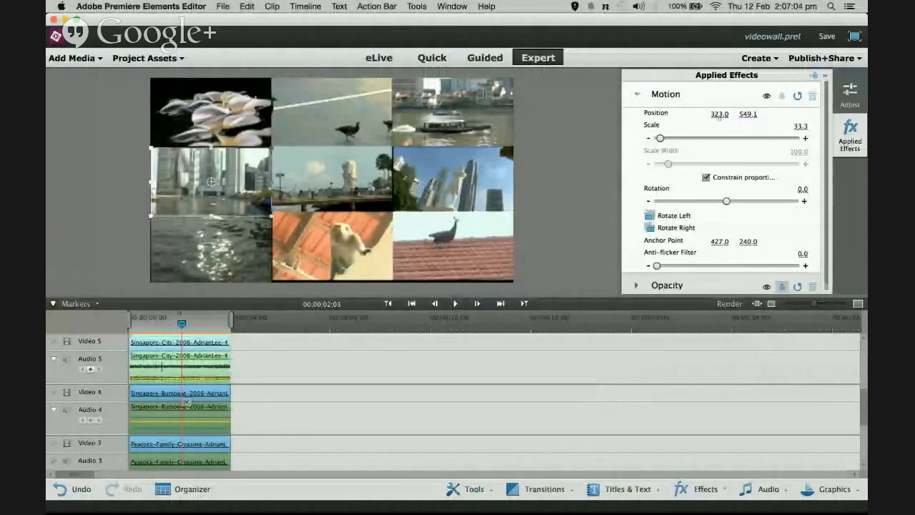
click(722, 114)
text(320)
key(Tab)
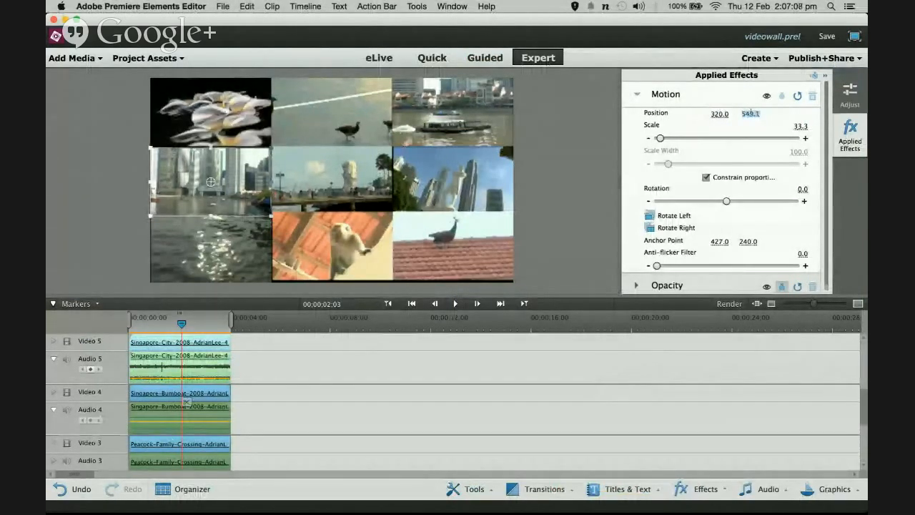
text(540)
key(Return)
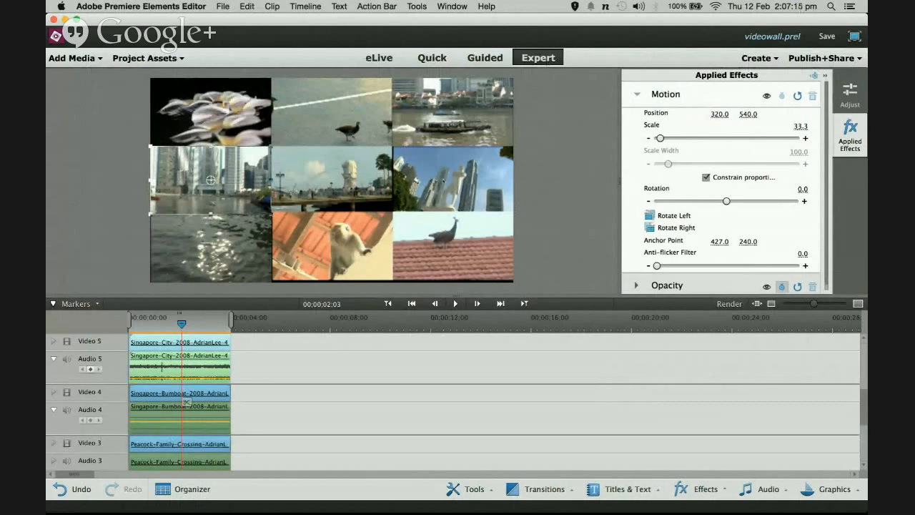
Step: Select the skyscraper clip beside the Merlion, look up its coordinates on the slide in Preview, and return to Adobe Premiere Elements
click(443, 181)
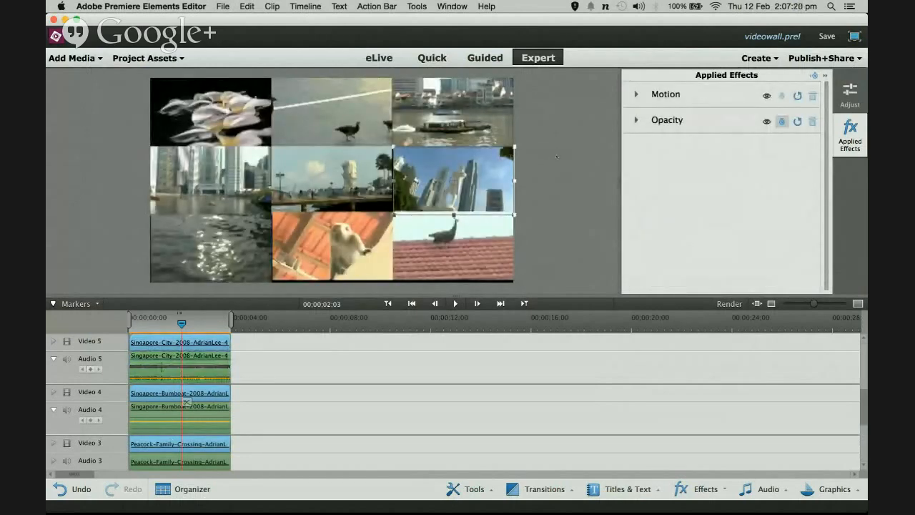
key(ctrl+Up)
click(589, 43)
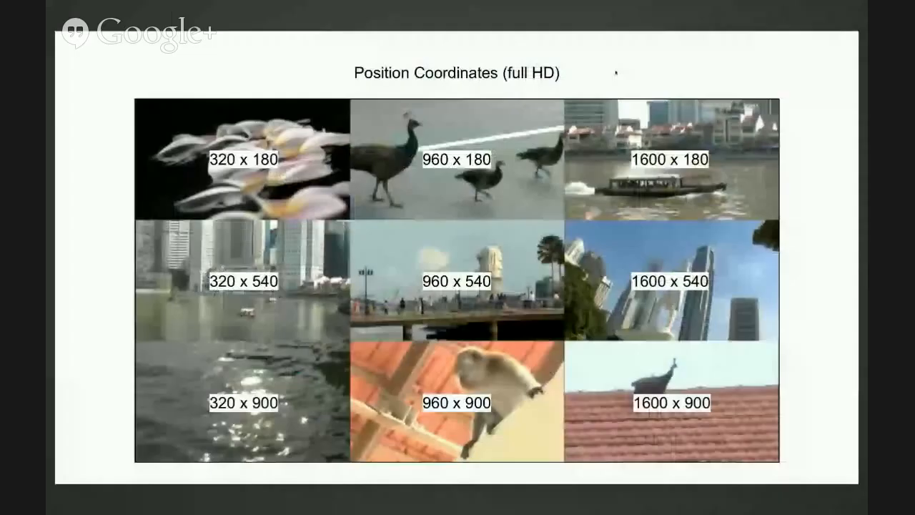
key(ctrl+Up)
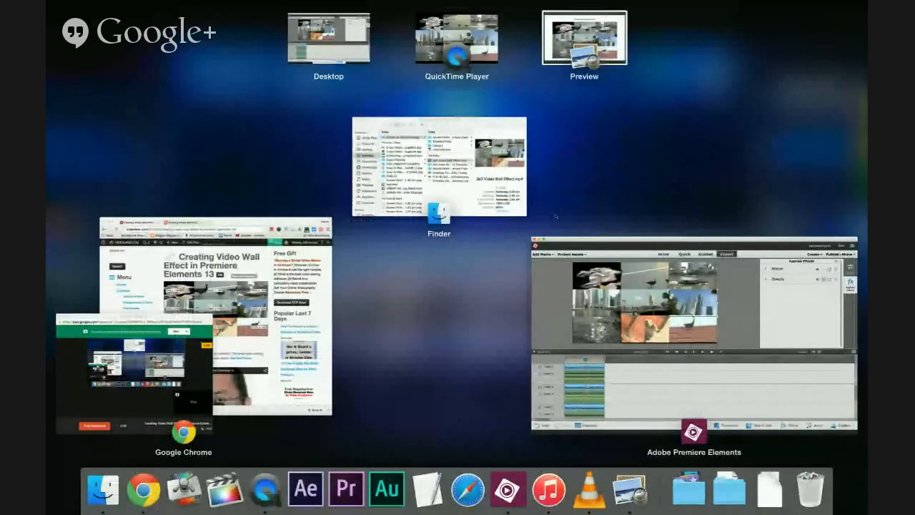
click(672, 308)
Step: Set the Motion position of the skyscraper clip to 1600 horizontally and 540 vertically
click(638, 94)
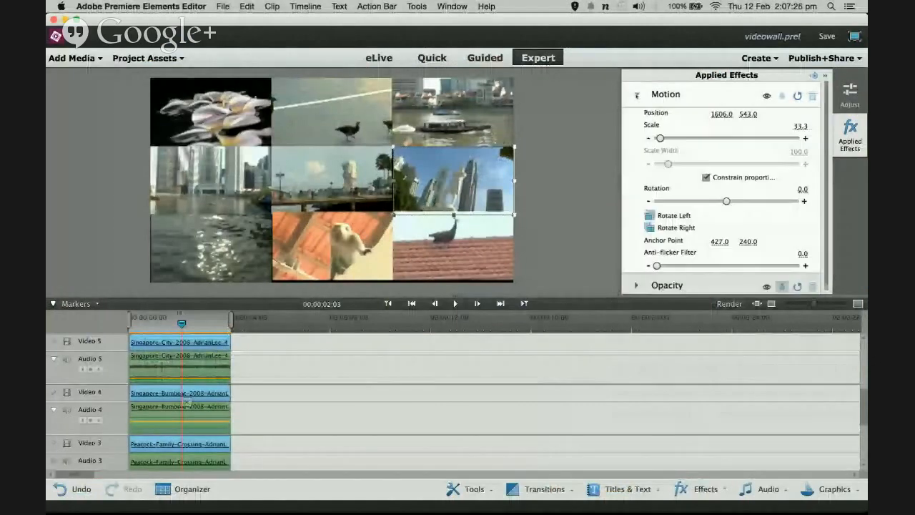
click(720, 114)
text(1600)
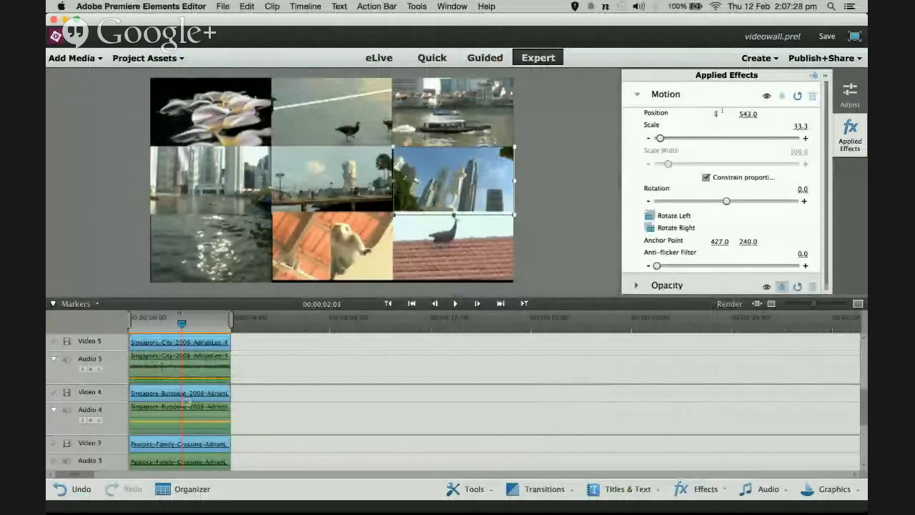
click(748, 114)
text(540)
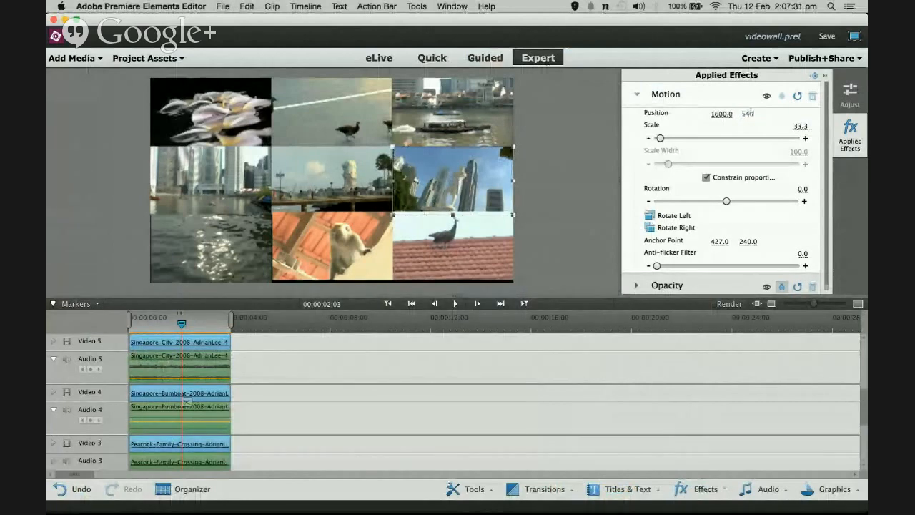
key(Return)
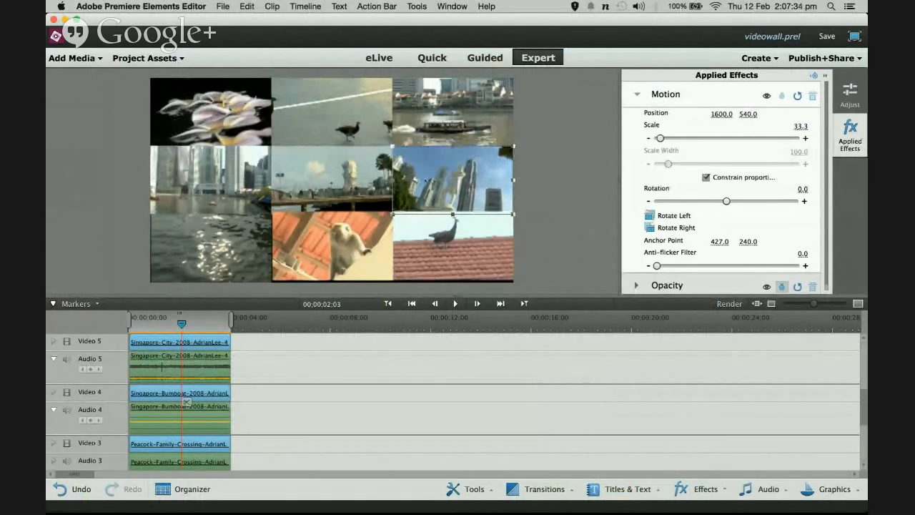
Step: Select the sparkling water clip in the video wall's lowest row and set its Motion position to 320 by 900
click(214, 258)
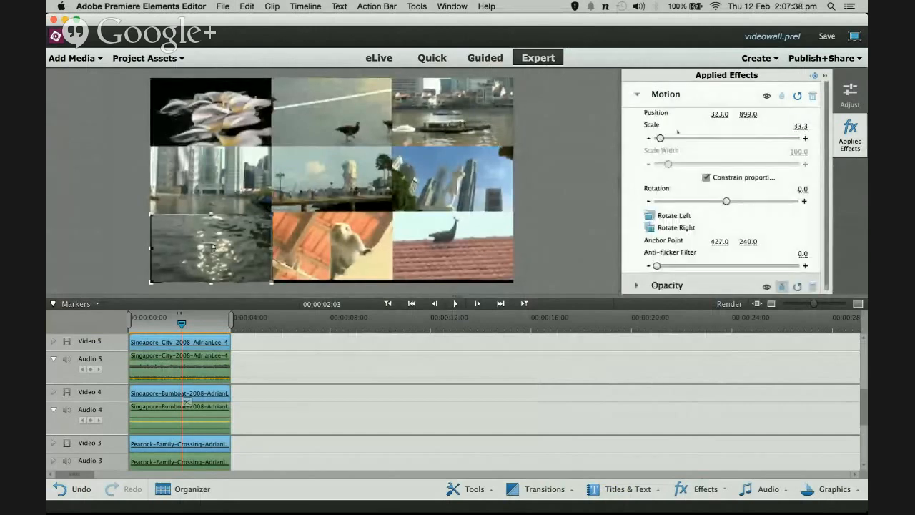
click(721, 113)
text(320)
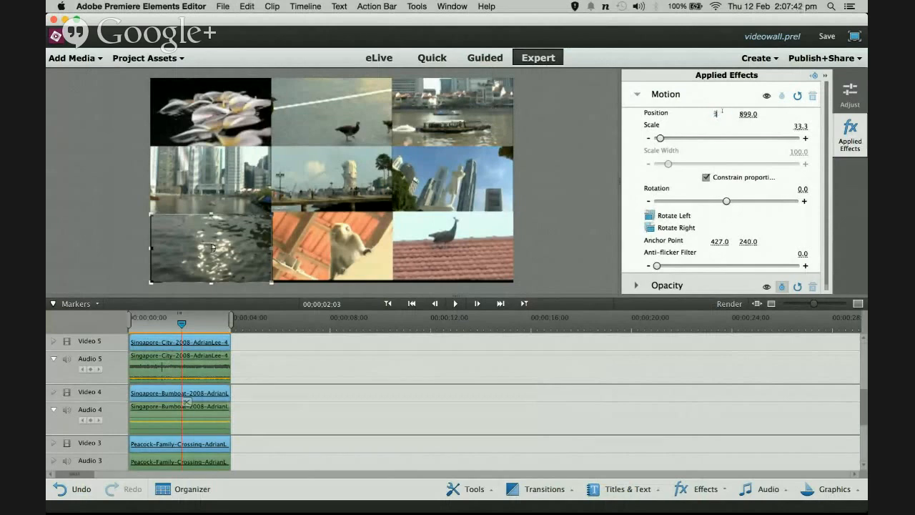
click(749, 113)
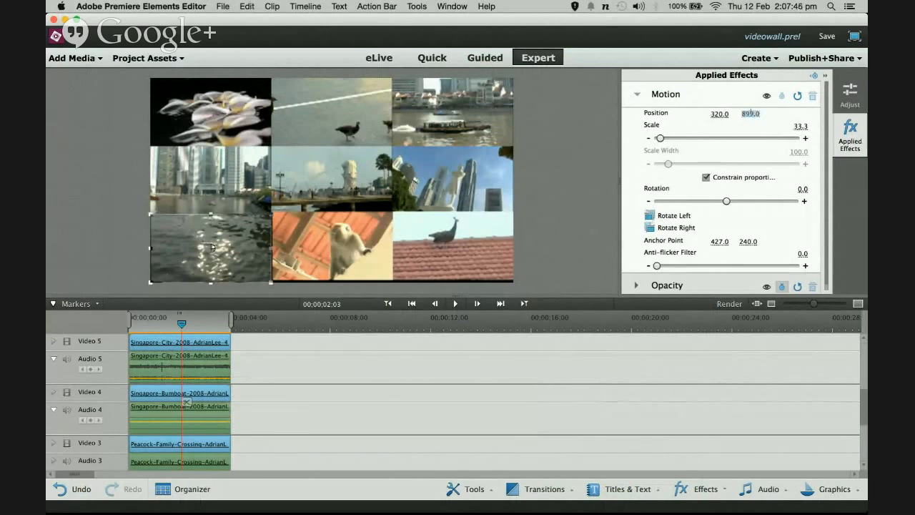
text(900)
key(Return)
Step: Look up the monkey clip's full-HD coordinates on the position slide in Preview and return to Adobe Premiere Elements
key(ctrl+Up)
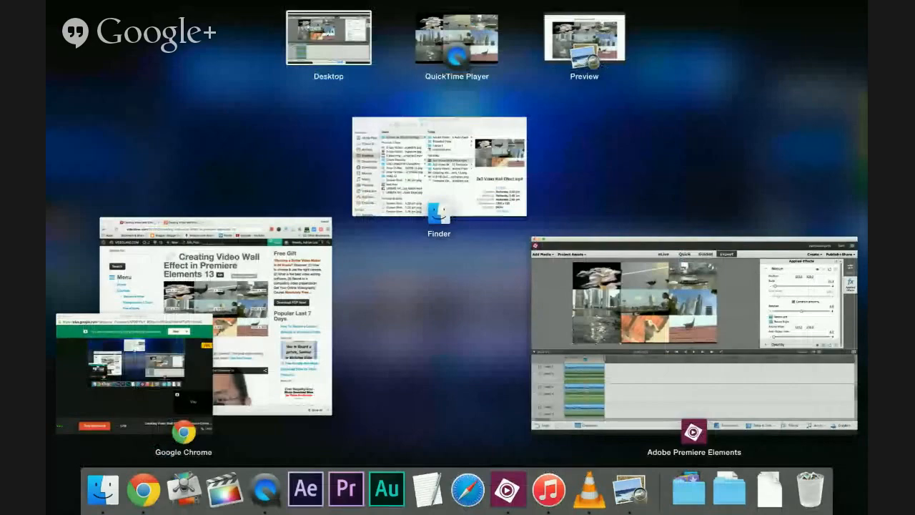
click(584, 38)
key(ctrl+Up)
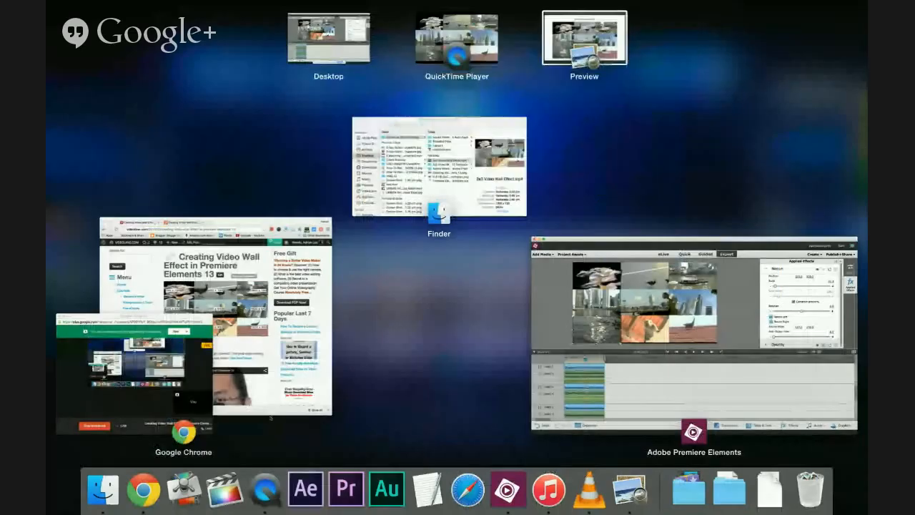
key(ctrl+Up)
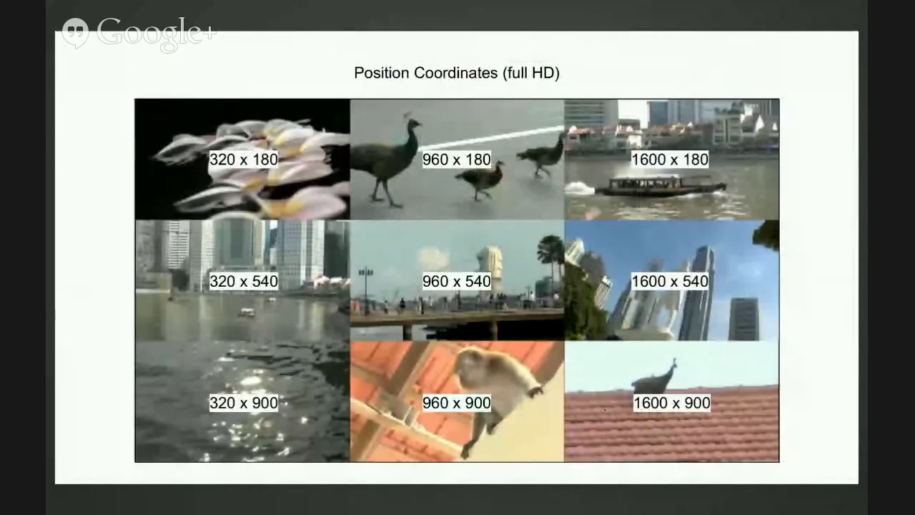
key(ctrl+Up)
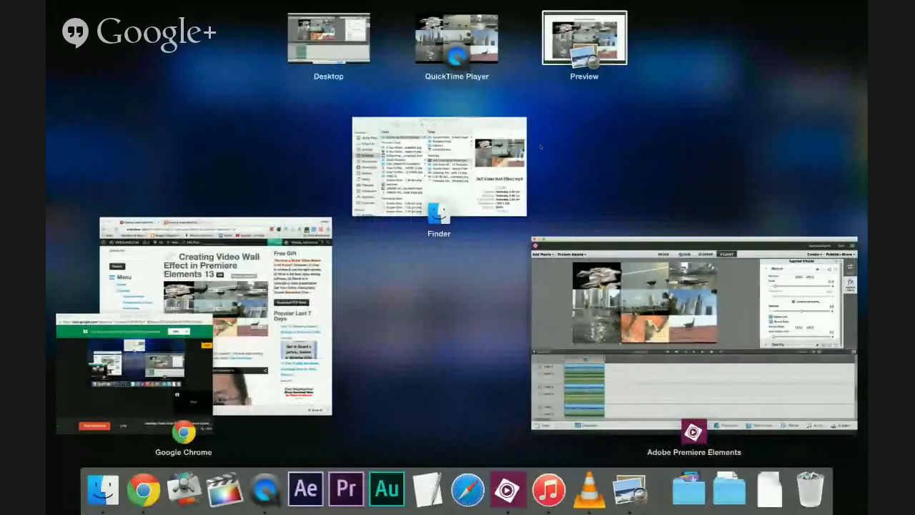
click(668, 351)
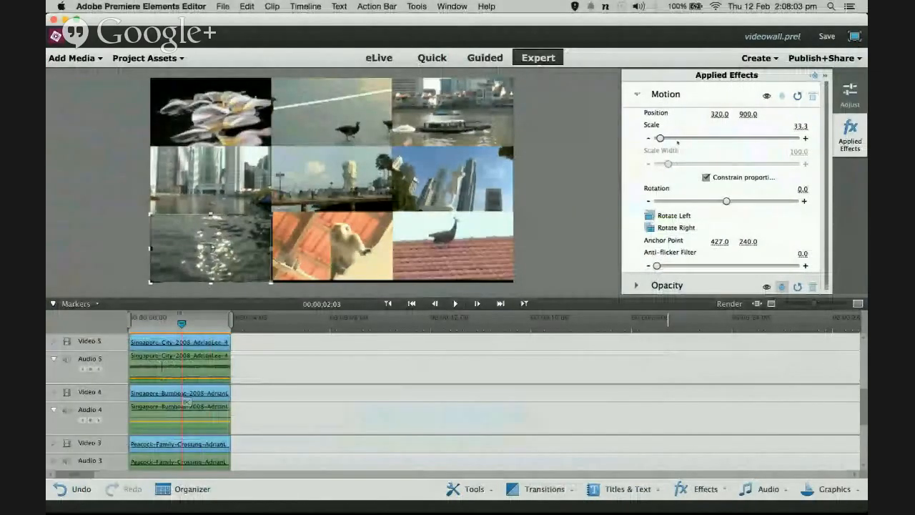
Step: Select the monkey clip in the video wall's lowest row and set its Motion position to 960 by 800
click(341, 233)
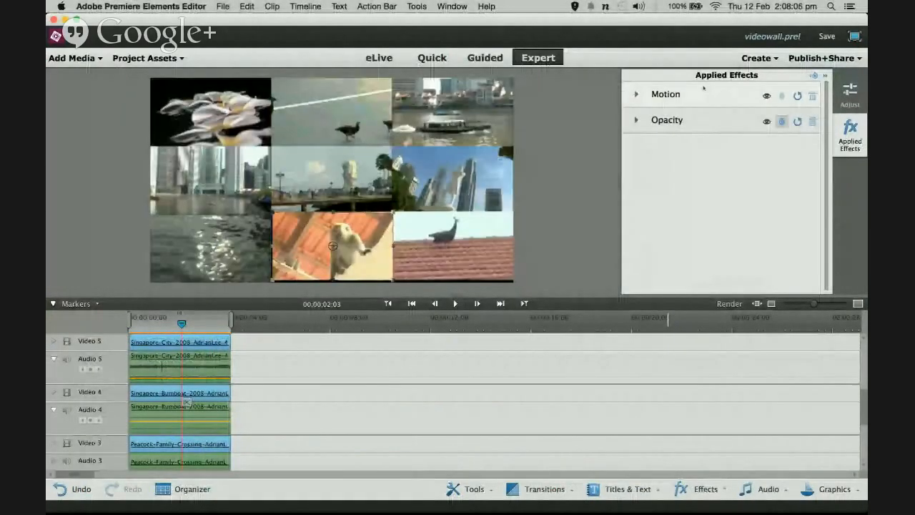
click(637, 94)
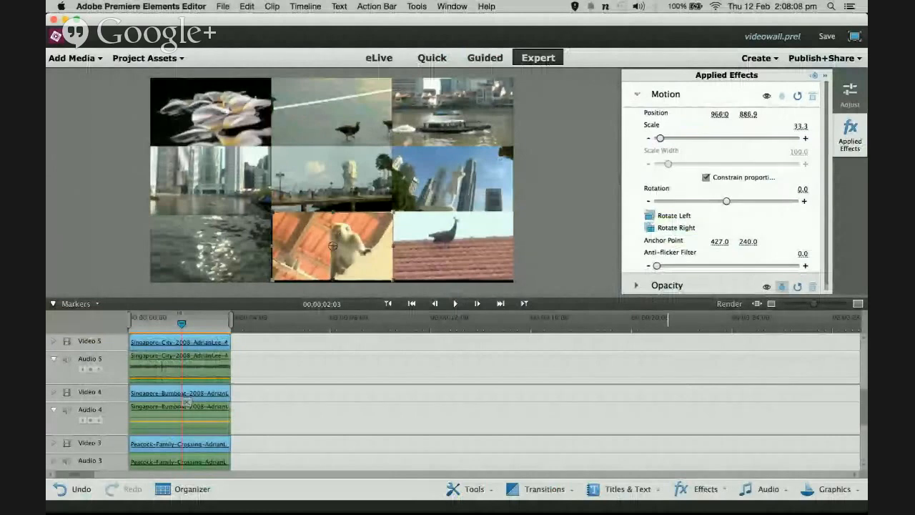
click(721, 113)
text(960)
click(751, 113)
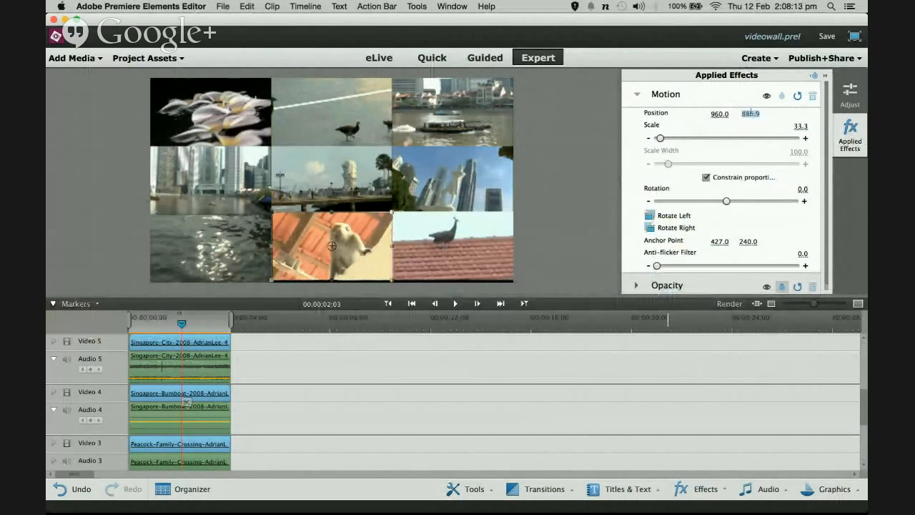
text(800)
key(Return)
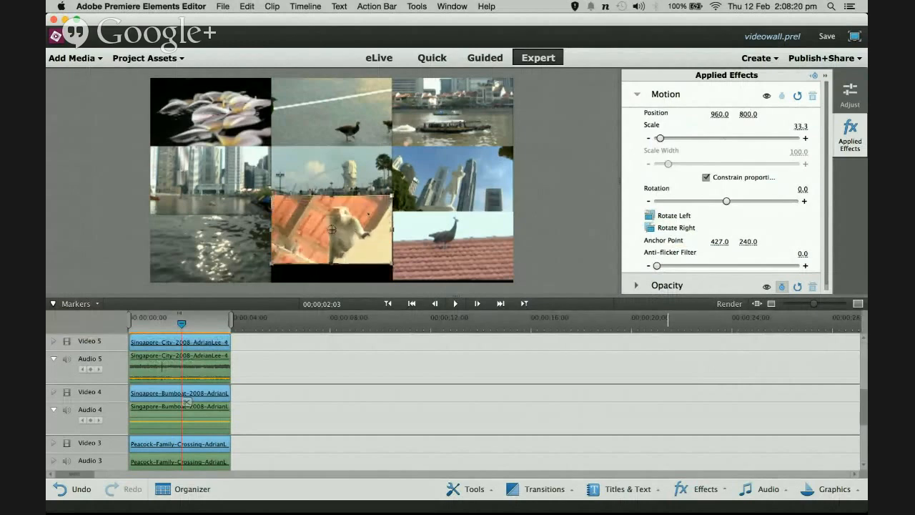
Step: Recheck the coordinate slide in Preview, return to Adobe Premiere Elements, and set the monkey clip's vertical position to 900
key(ctrl+Up)
click(595, 57)
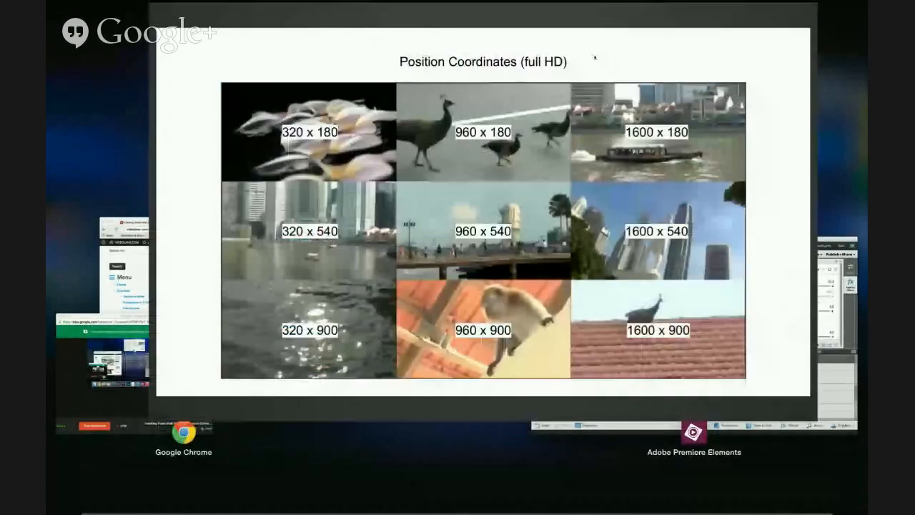
key(ctrl+Up)
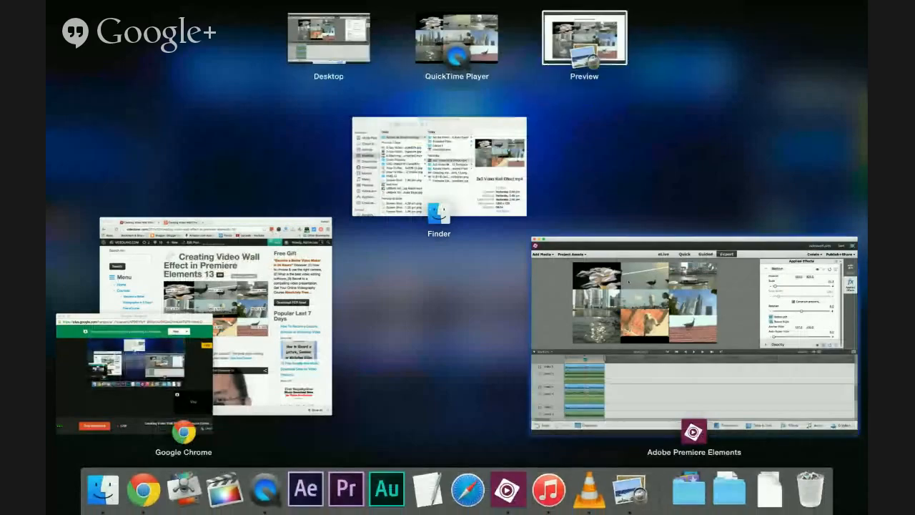
click(668, 322)
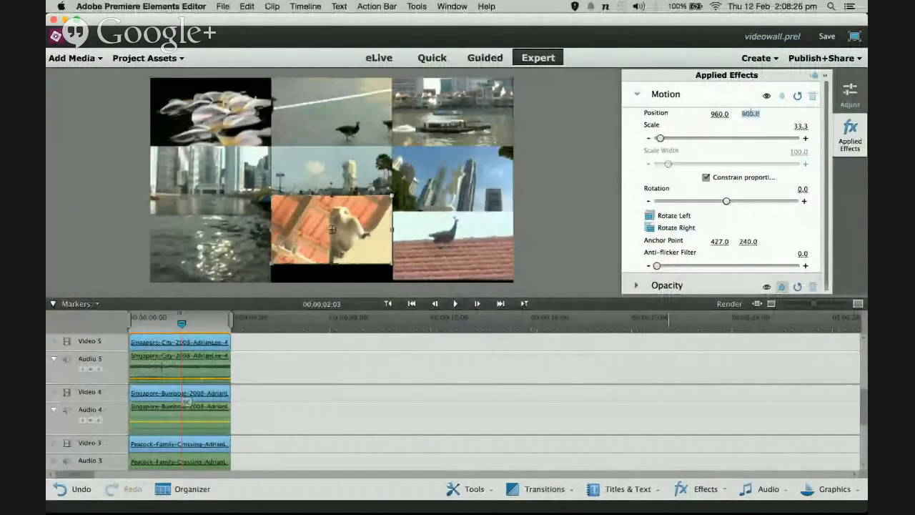
click(745, 113)
key(BackSpace)
text(9)
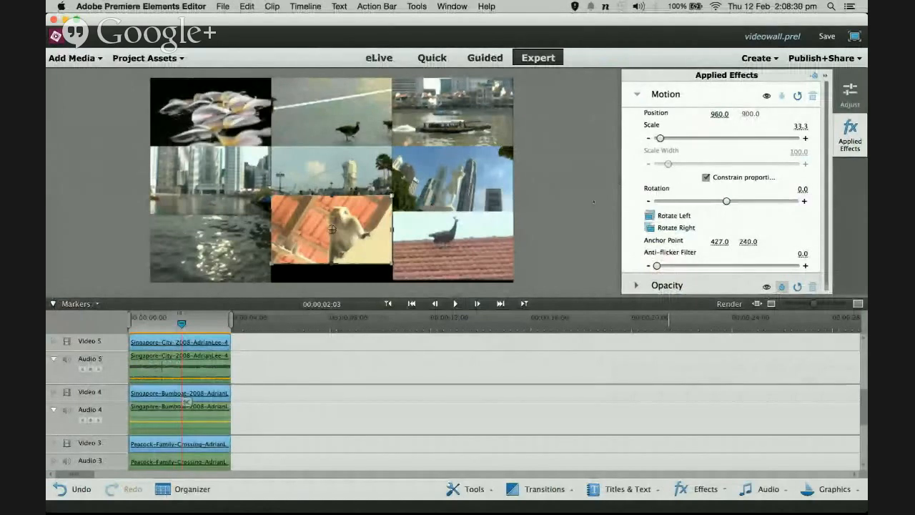
click(593, 202)
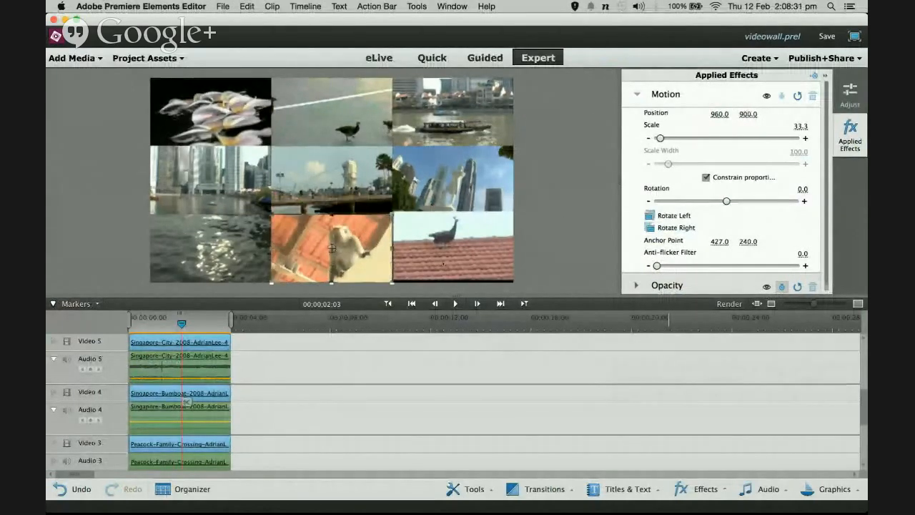
Step: Select the rooftop peacock clip beside the monkey and set its Motion position to 1600 by 900
click(443, 263)
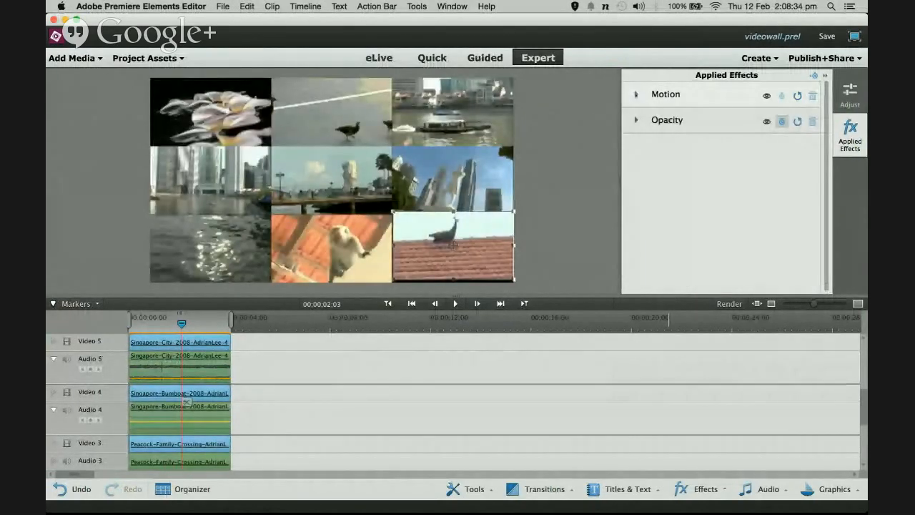
click(637, 94)
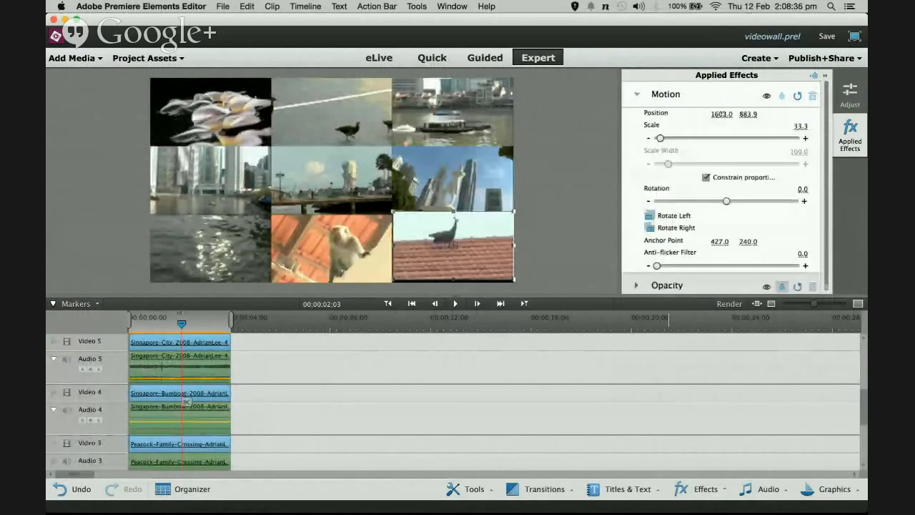
click(722, 113)
text(16)
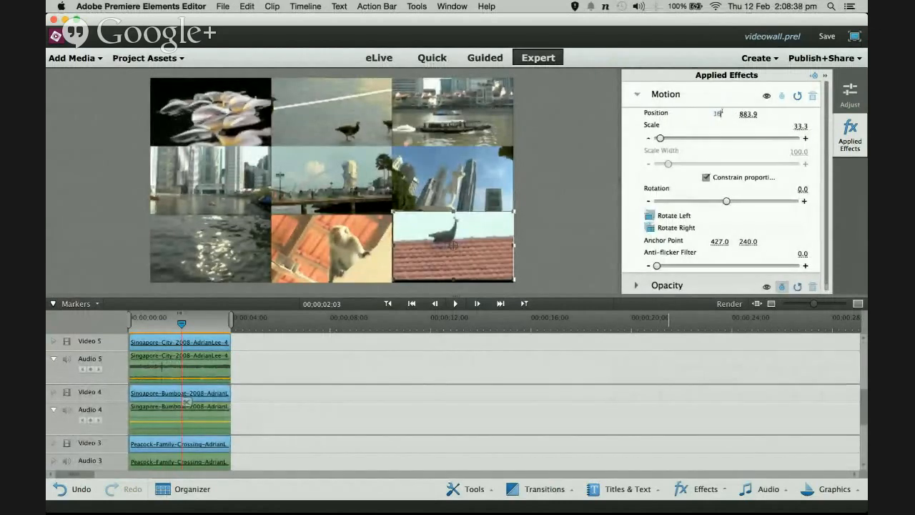
text(00)
click(749, 113)
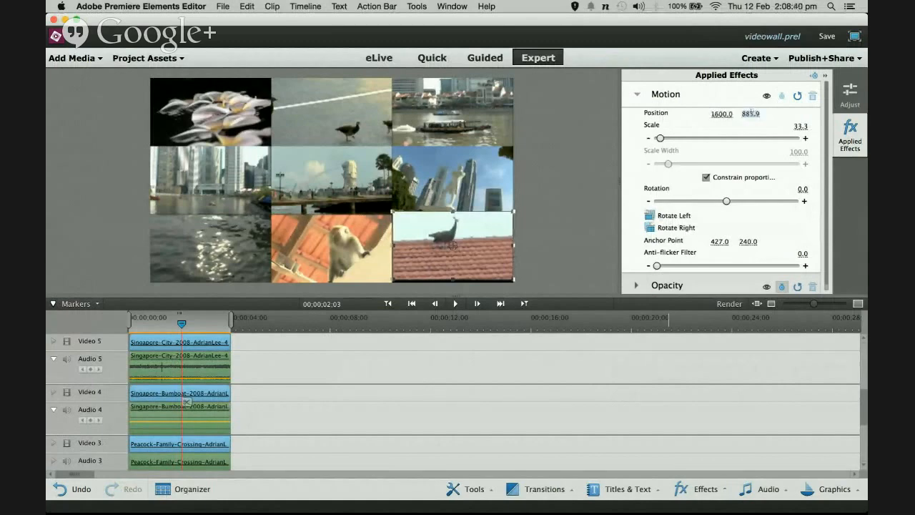
text(900)
key(Return)
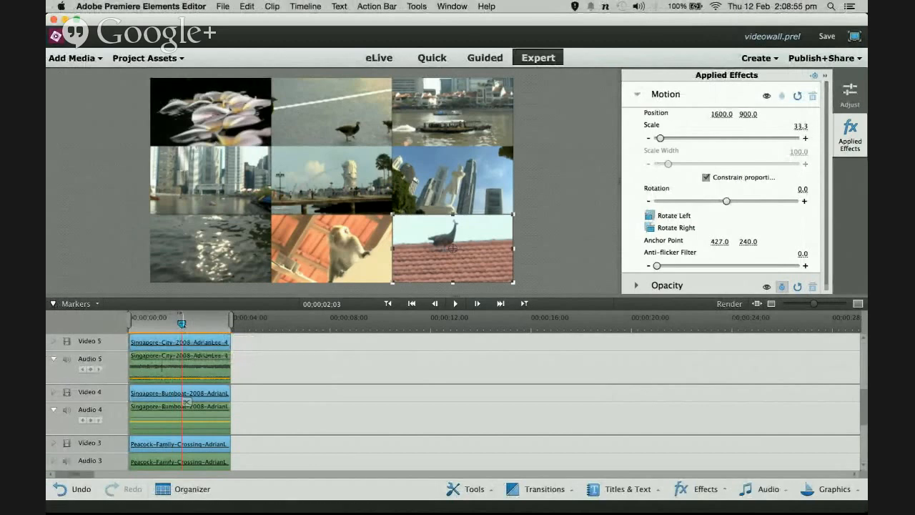
Step: Save the project with the playhead at the start of the timeline and play back the whole video wall
drag(181, 323, 158, 324)
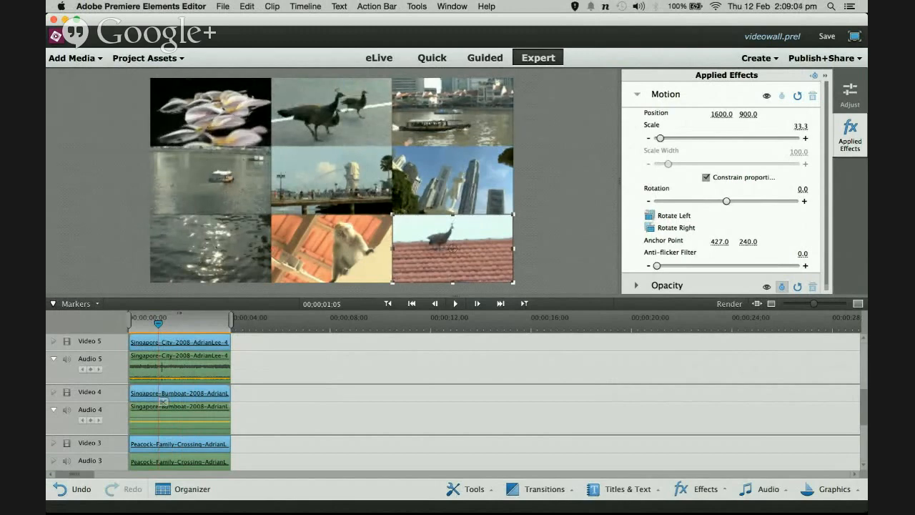
drag(159, 325, 130, 326)
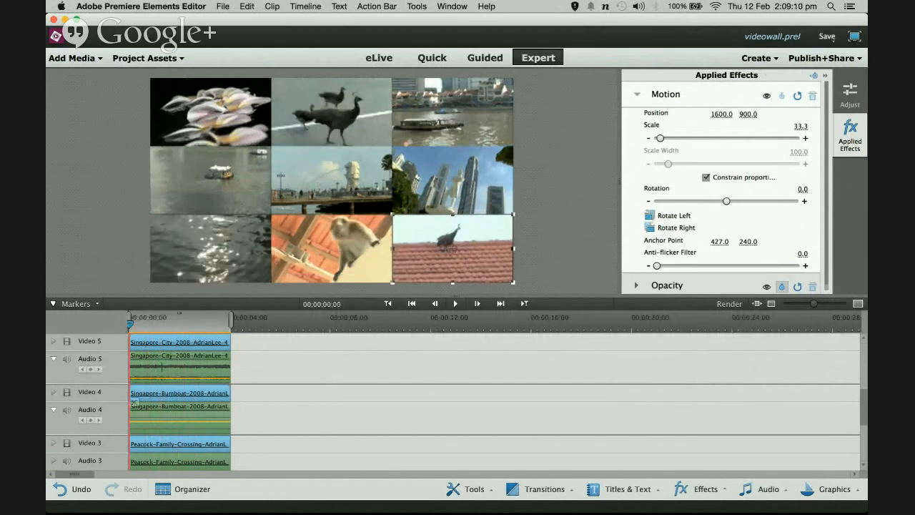
click(830, 37)
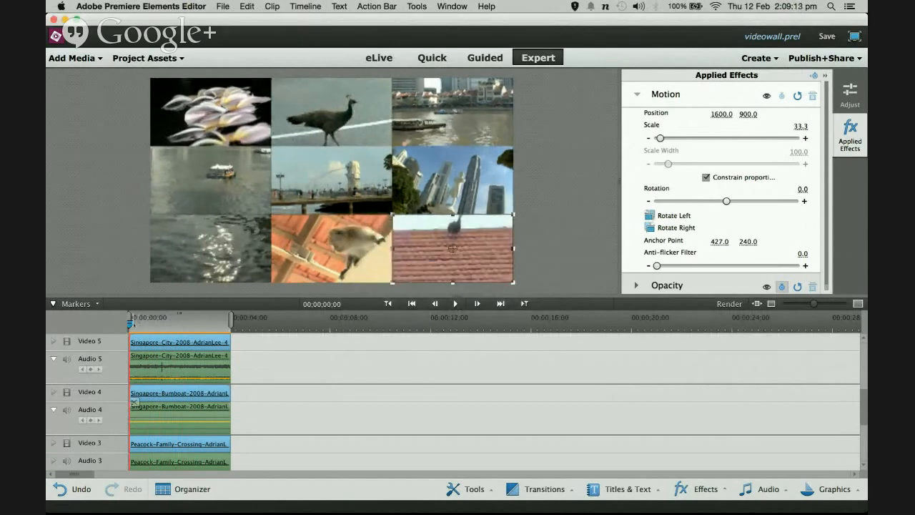
click(455, 303)
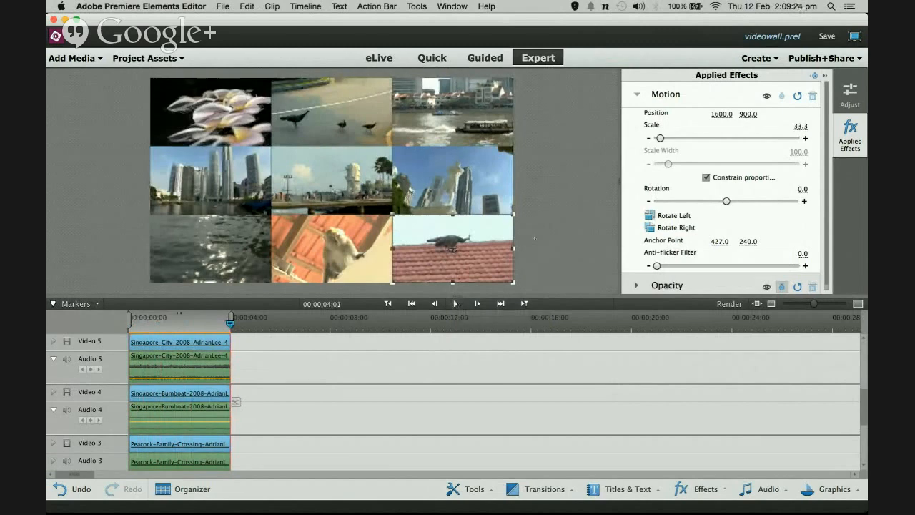
click(556, 230)
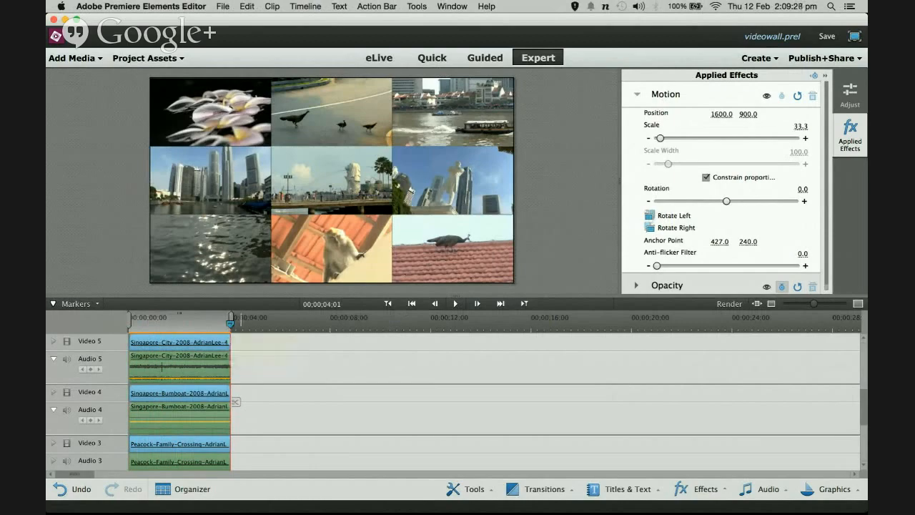
Step: Advance the Preview slides to "Playback to check", return to Adobe Premiere Elements, and render the timeline for smoother playback
key(ctrl+Up)
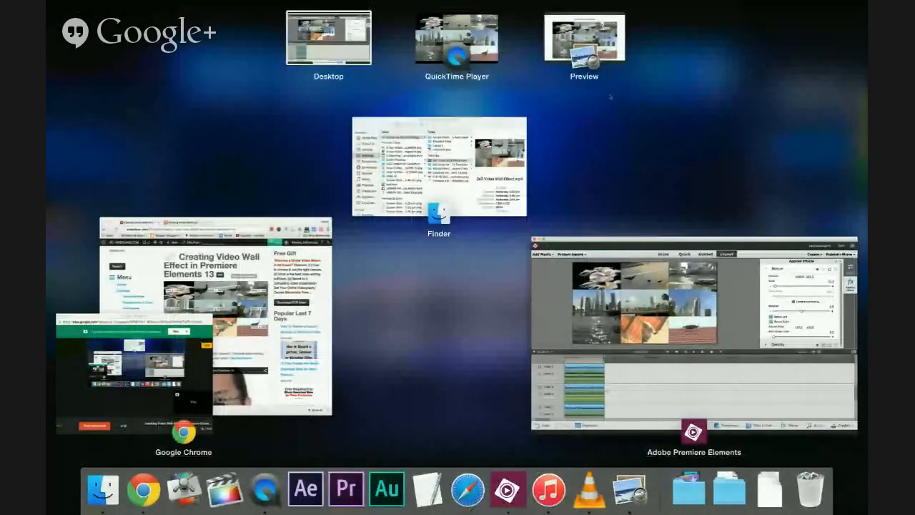
click(594, 45)
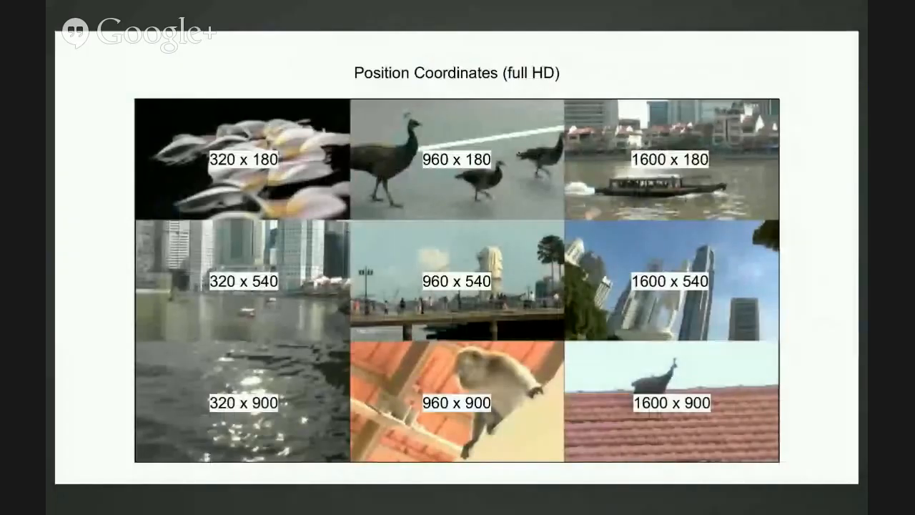
key(Right)
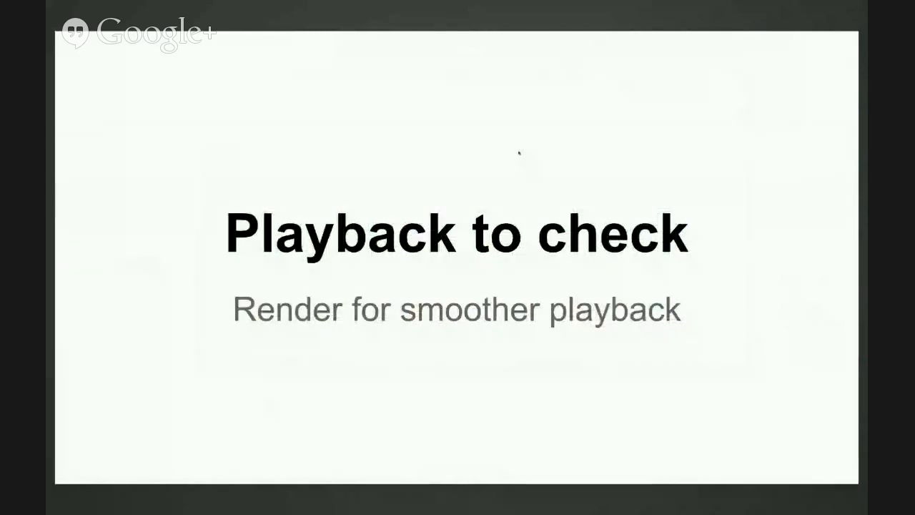
key(ctrl+Up)
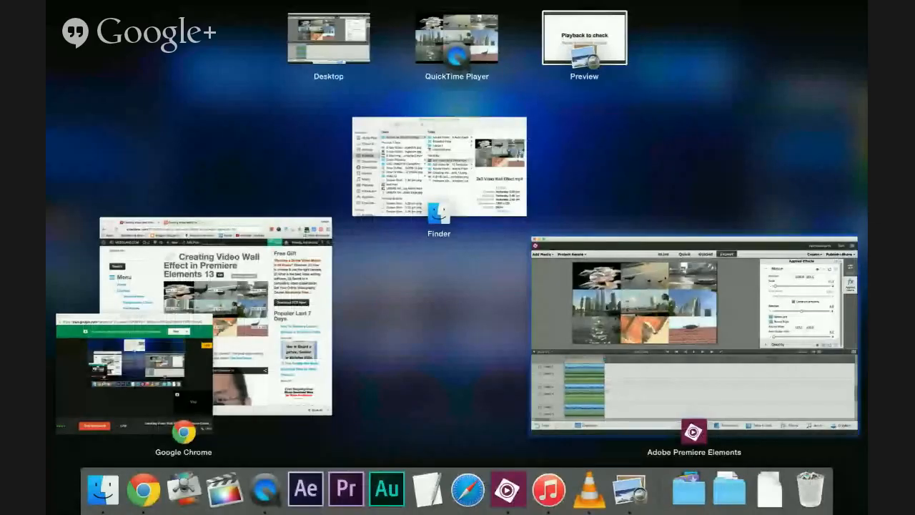
click(665, 278)
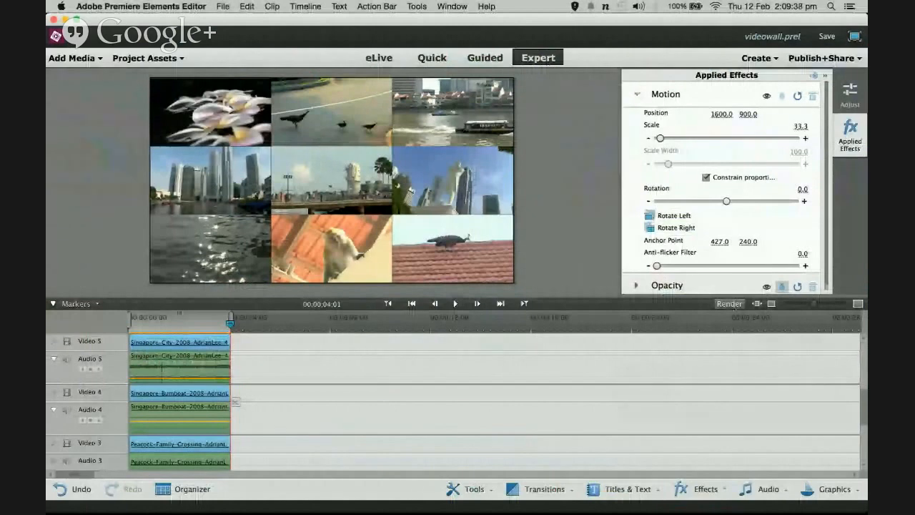
click(729, 303)
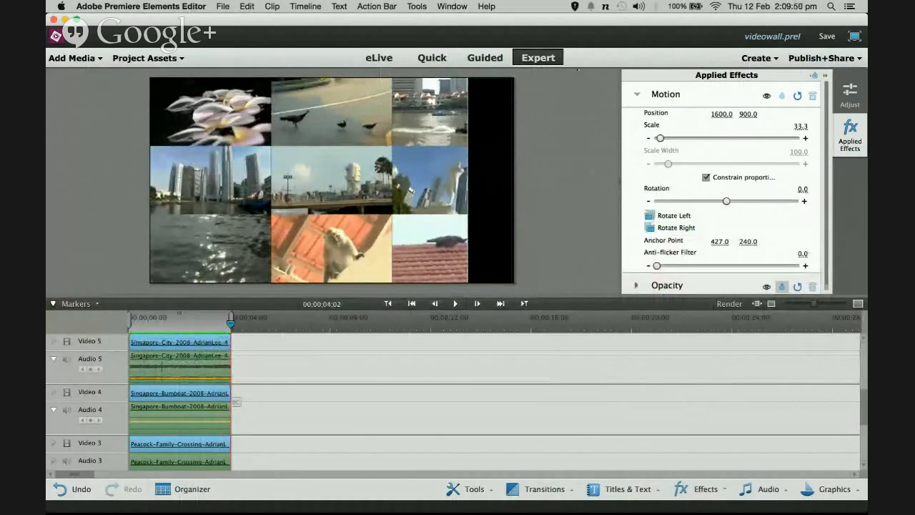
Step: Advance the Preview slides to "Publish the Video Wall", return to Adobe Premiere Elements, and look over the timeline's upper tracks
key(ctrl+Up)
click(585, 44)
key(Right)
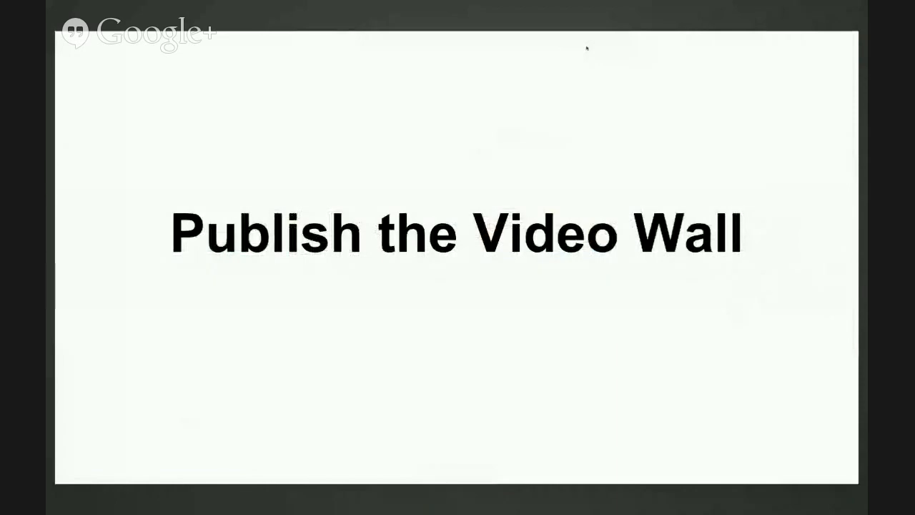
key(ctrl+Up)
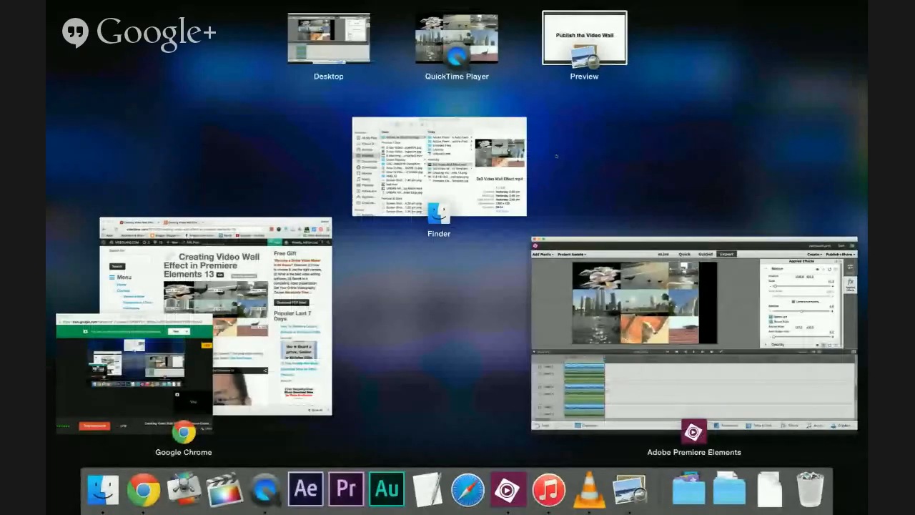
click(568, 263)
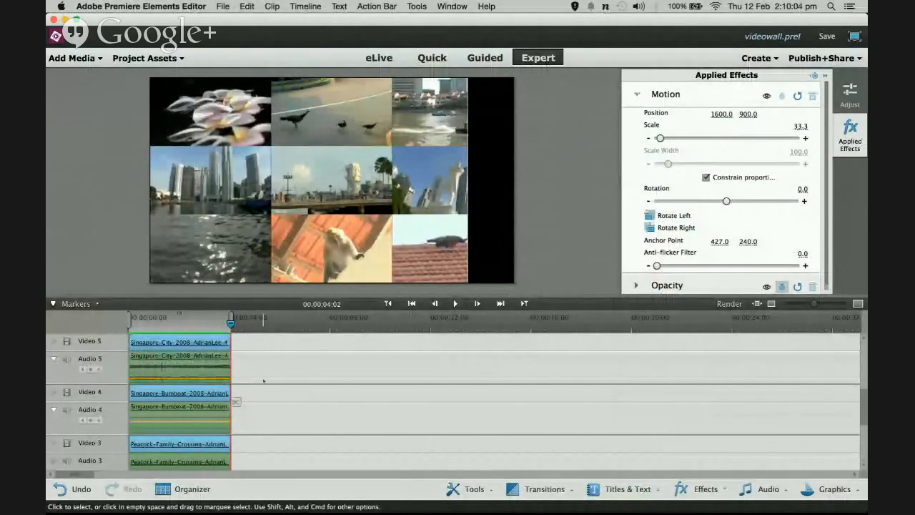
scroll(332, 364, up, 6)
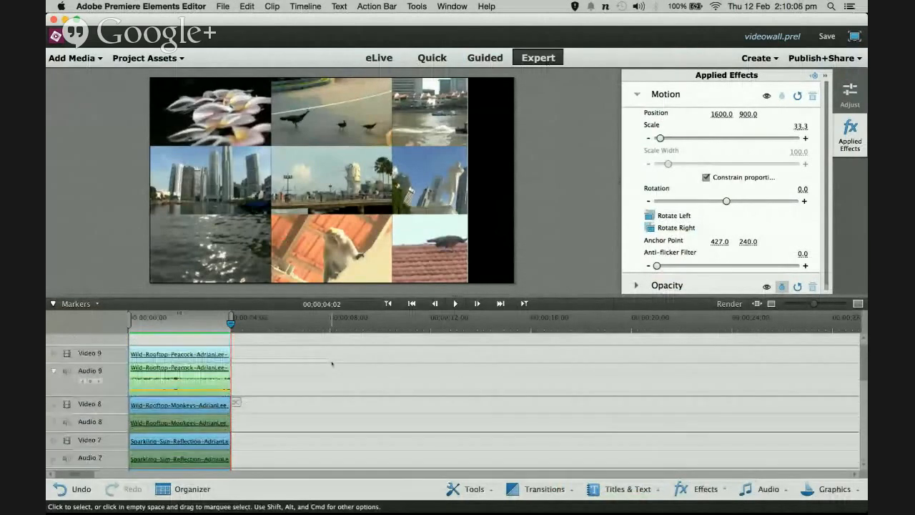
scroll(332, 364, up, 3)
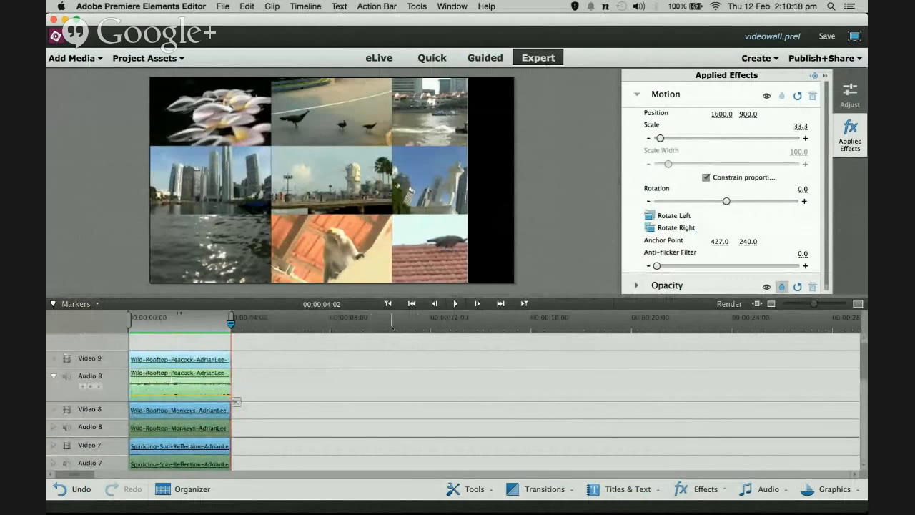
scroll(402, 372, down, 2)
scroll(404, 359, up, 2)
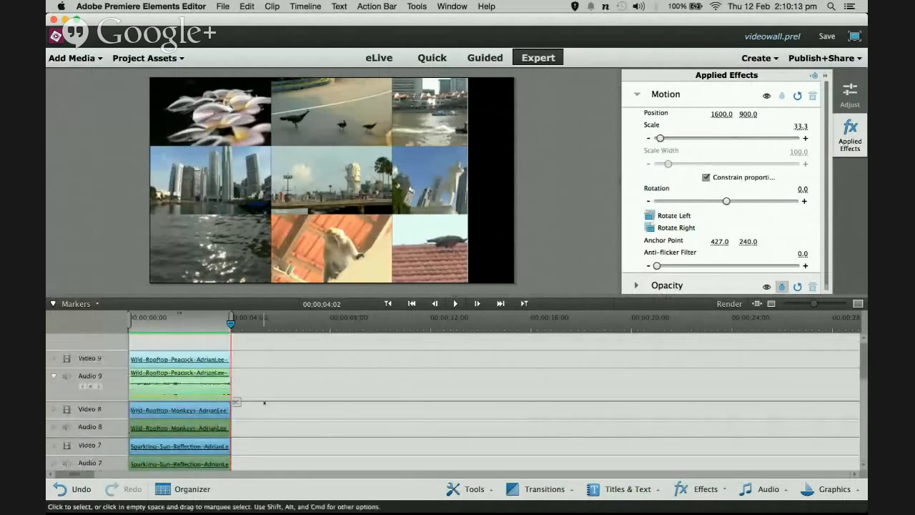
scroll(265, 403, down, 3)
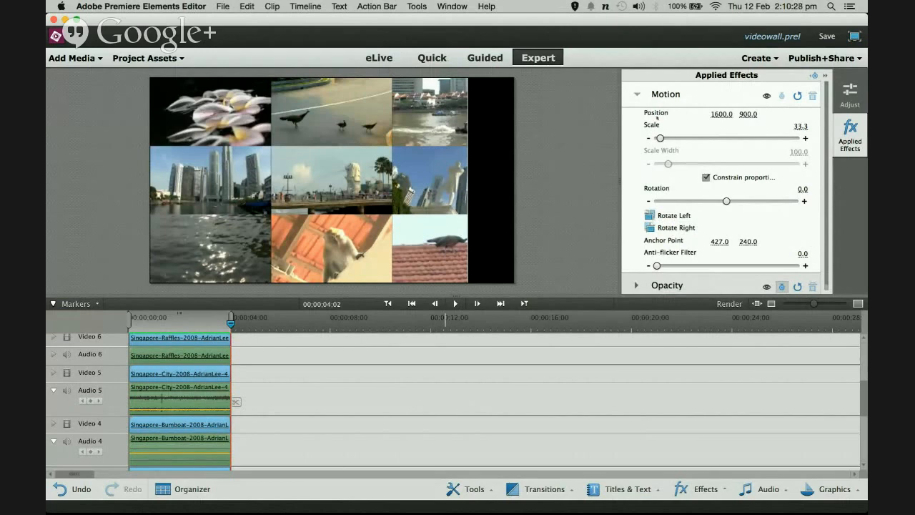
scroll(363, 363, up, 4)
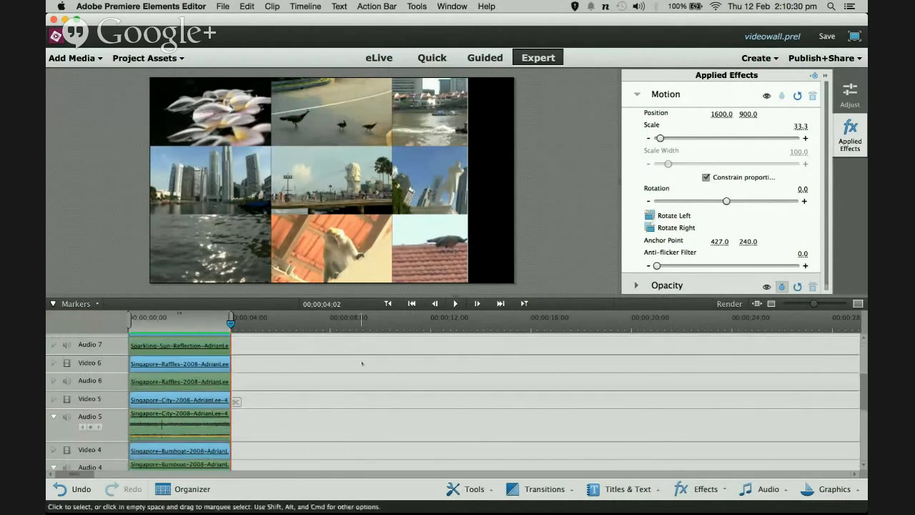
scroll(363, 361, up, 2)
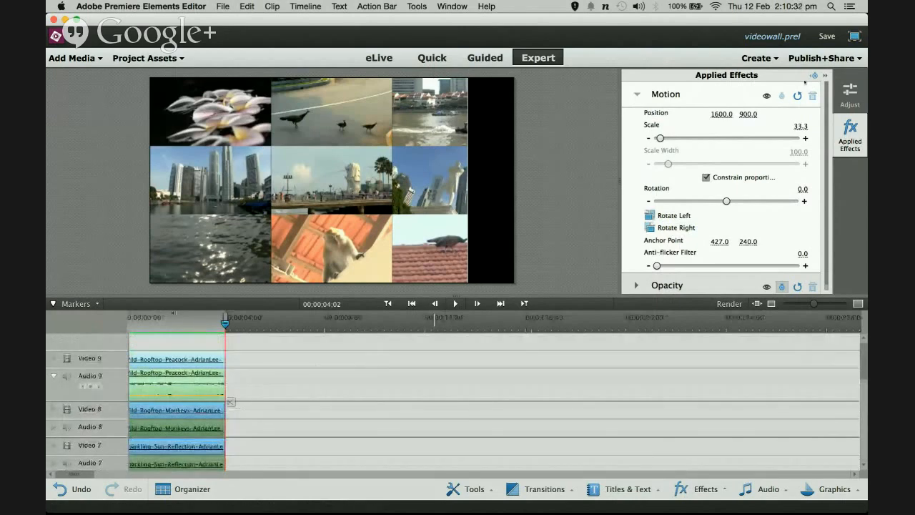
Step: Set up a computer export of the video wall in AVCHD format with the "MP4 - H264 1920x1080p 25" preset
click(850, 58)
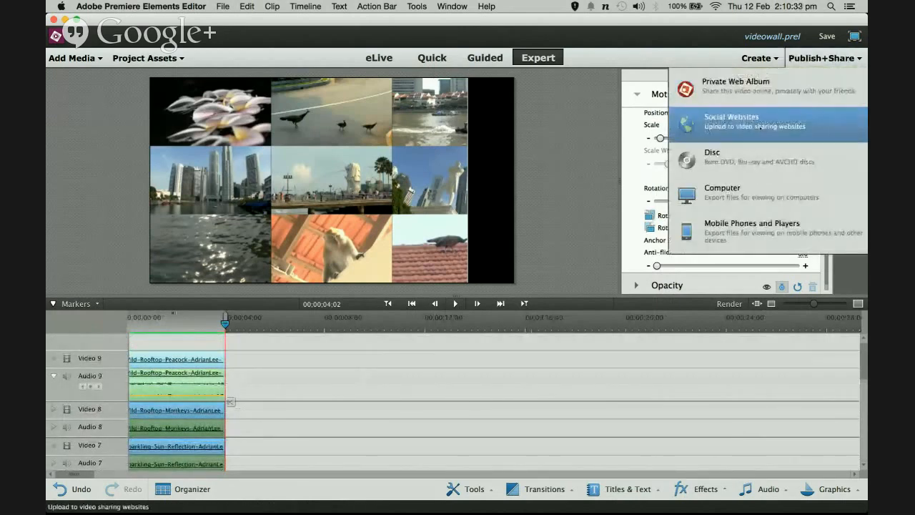
click(759, 190)
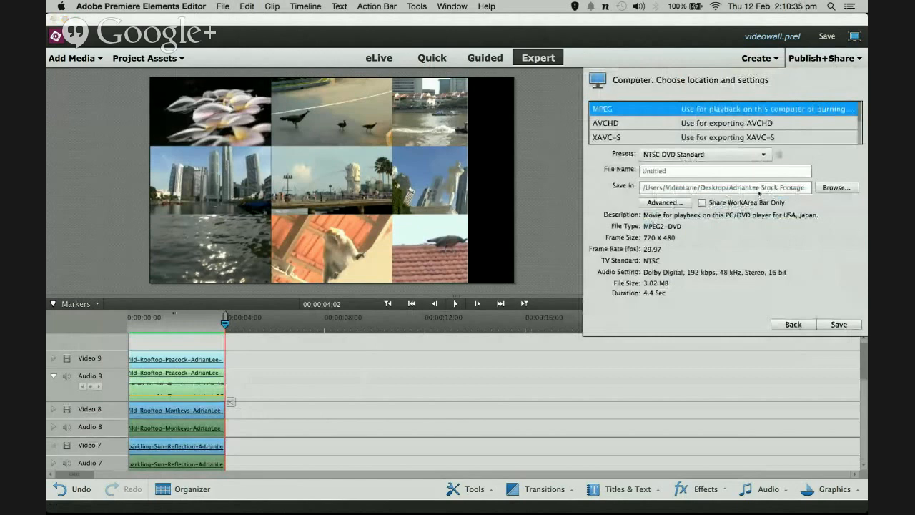
click(708, 123)
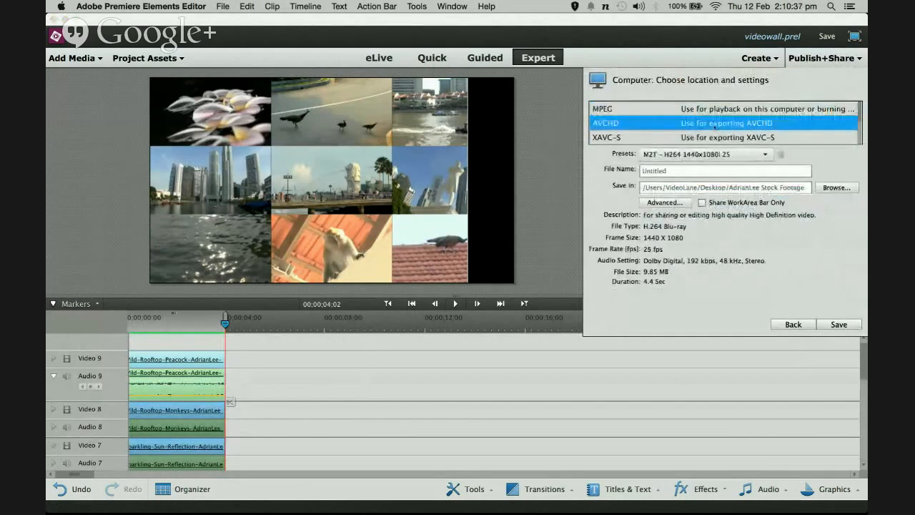
click(719, 154)
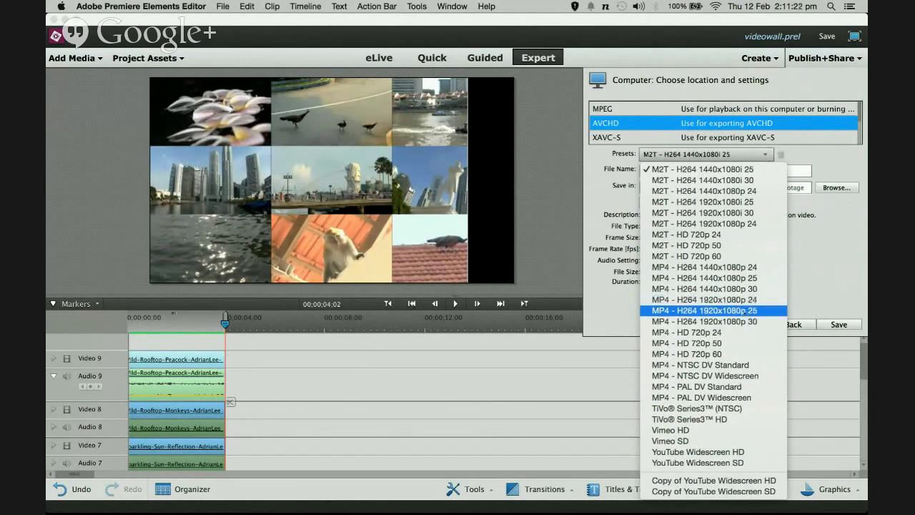
click(743, 312)
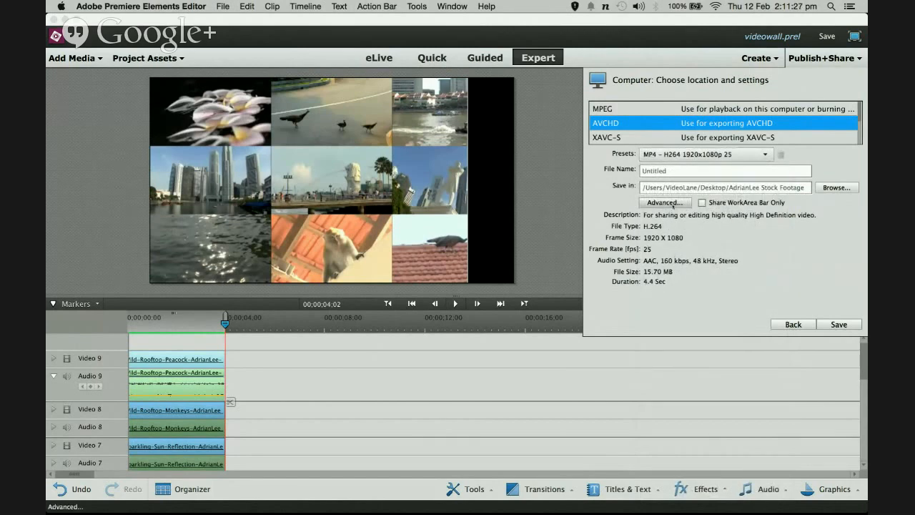
Step: Examine the export preset's advanced video and bitrate settings and the save-folder chooser, closing both without changes
click(665, 203)
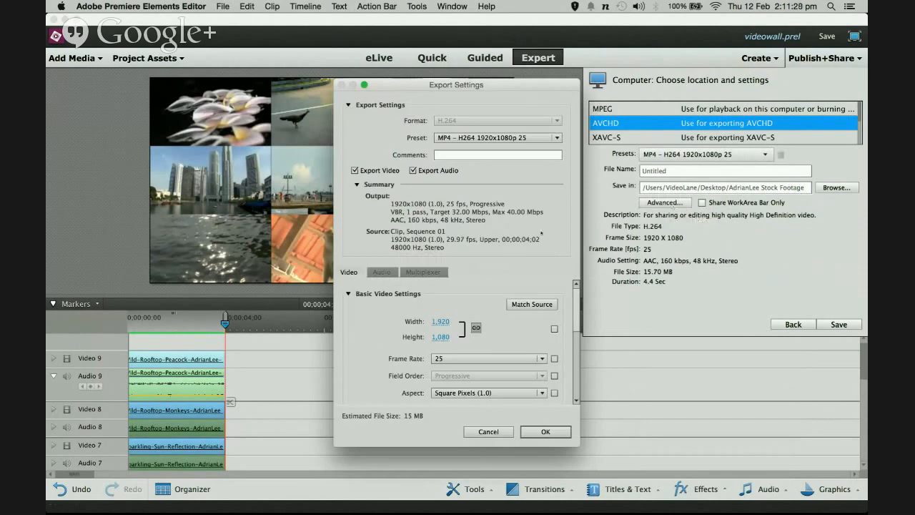
scroll(469, 342, down, 5)
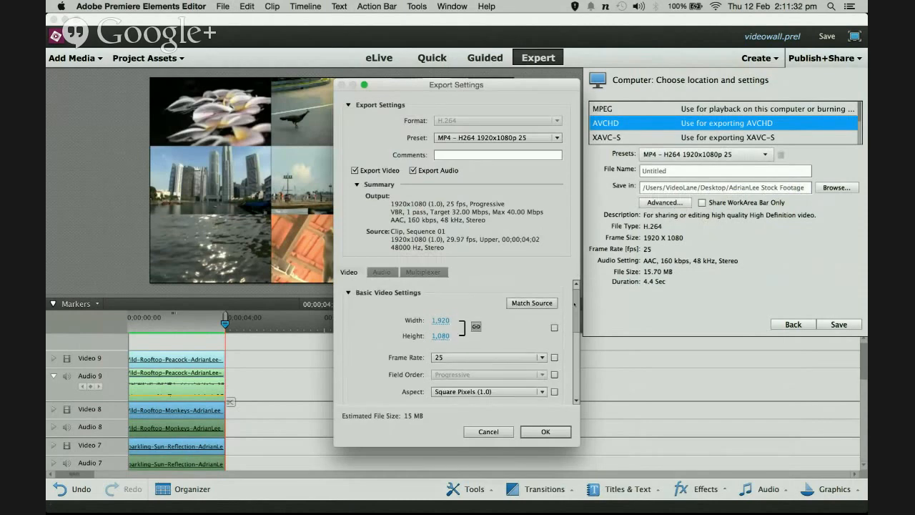
scroll(469, 342, down, 4)
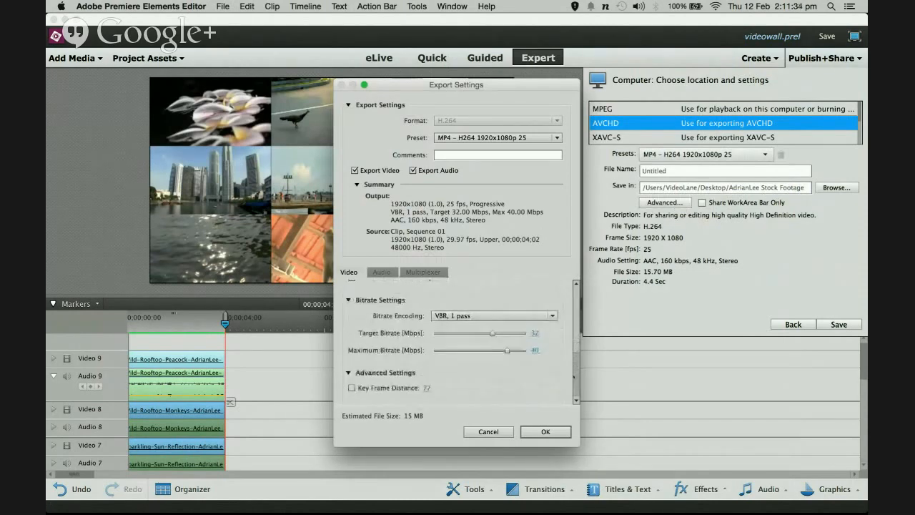
scroll(469, 342, up, 3)
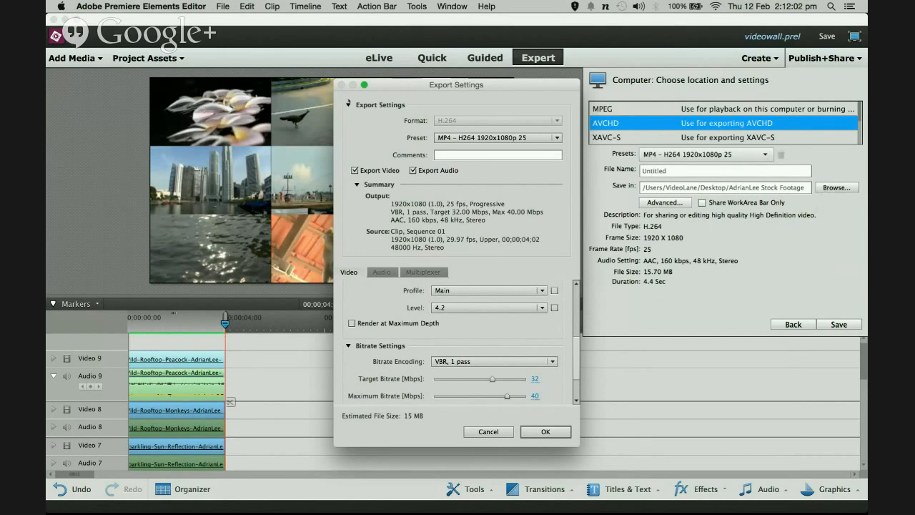
click(499, 432)
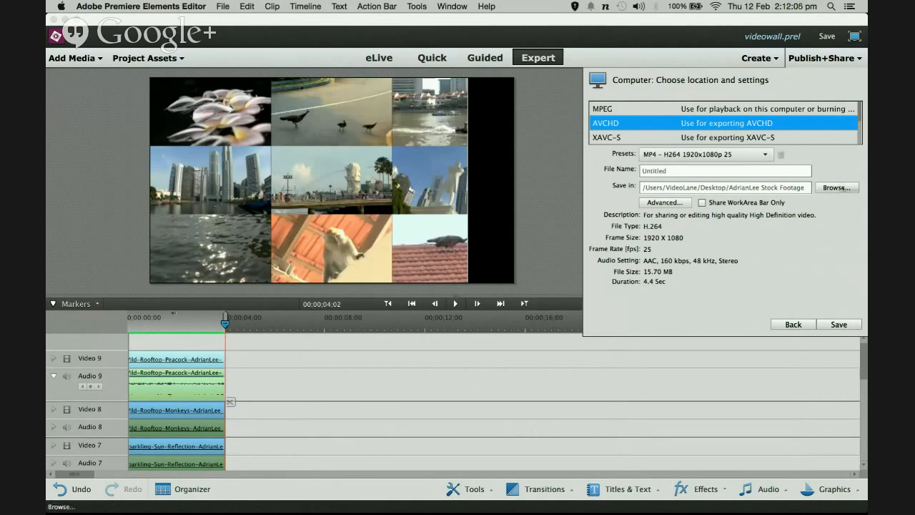
click(837, 187)
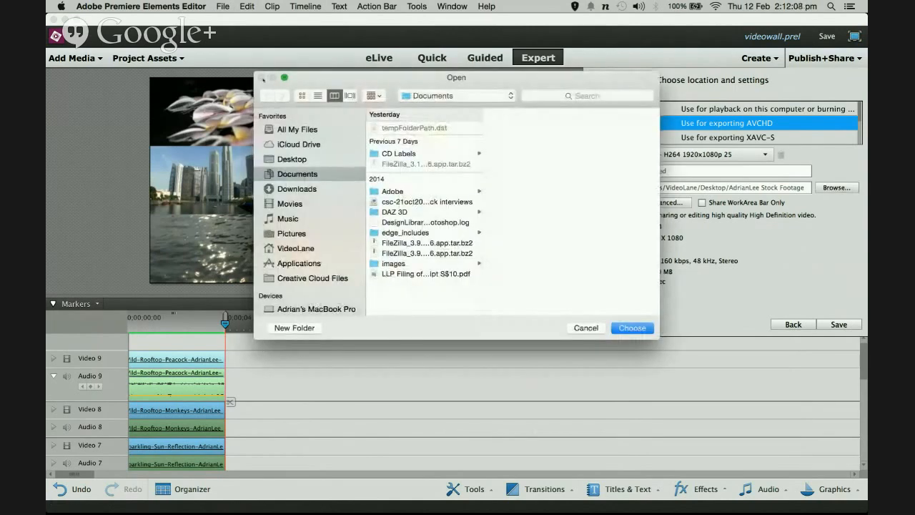
click(262, 77)
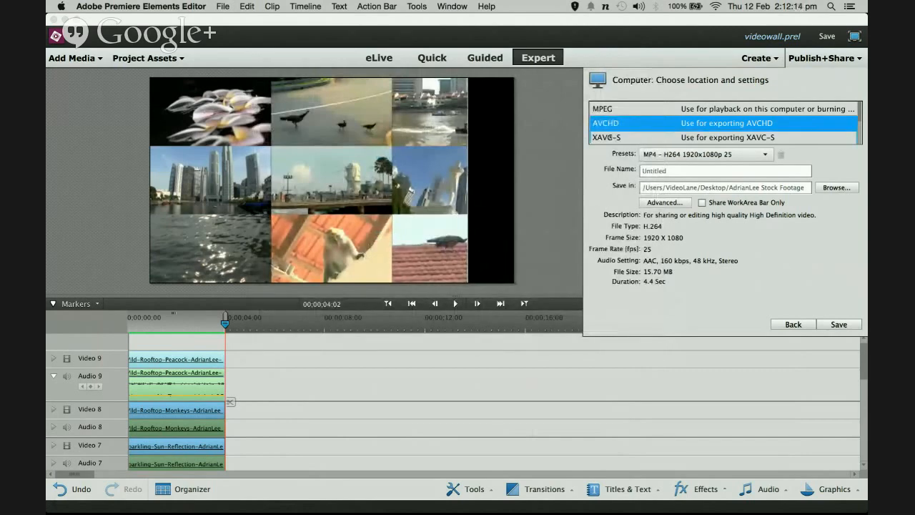
Step: Switch to the Preview slides and advance past "Making Your Life Easier" to the "To make your life easier" download page
key(ctrl+Up)
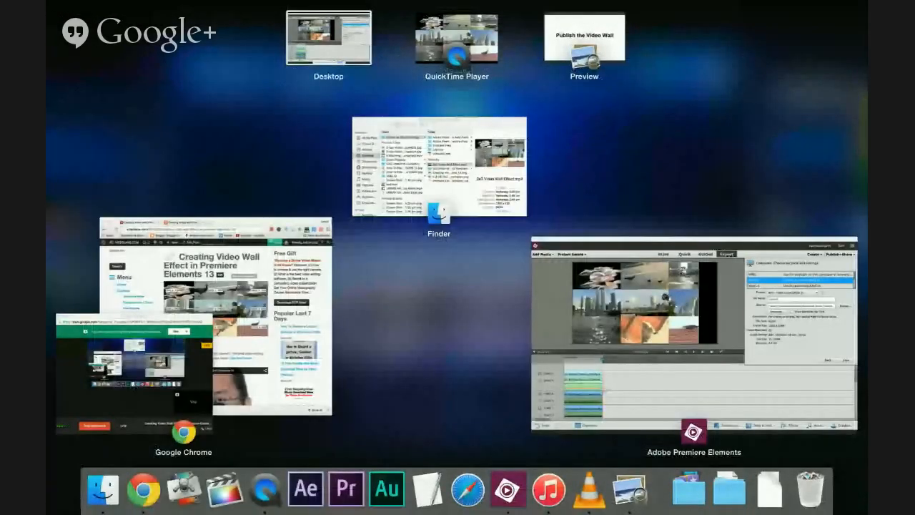
click(600, 31)
key(Right)
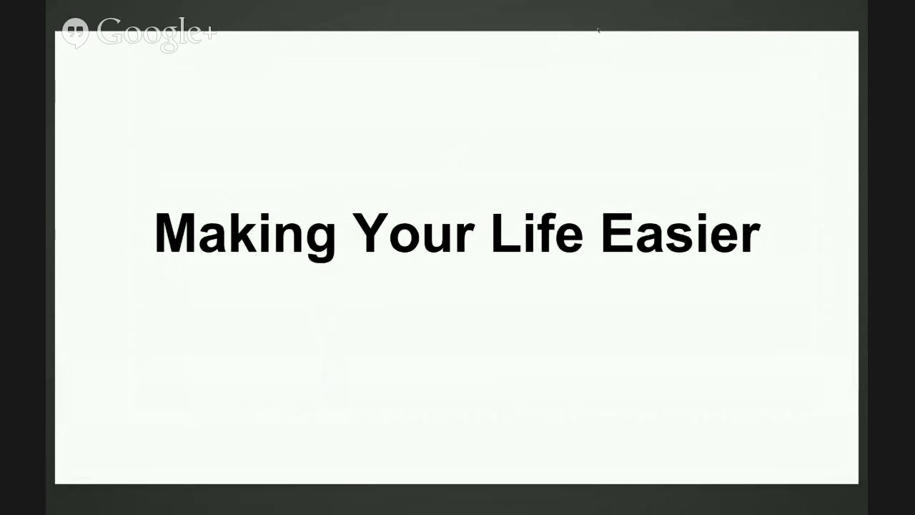
key(Right)
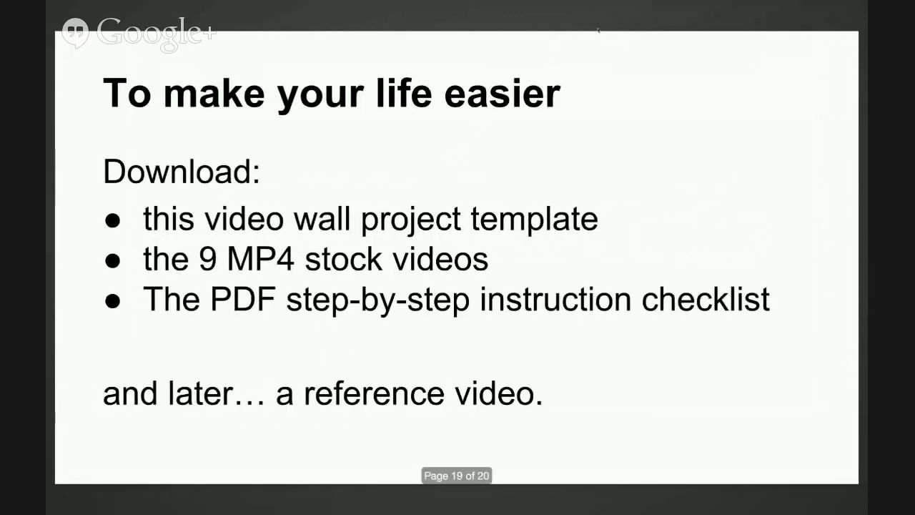